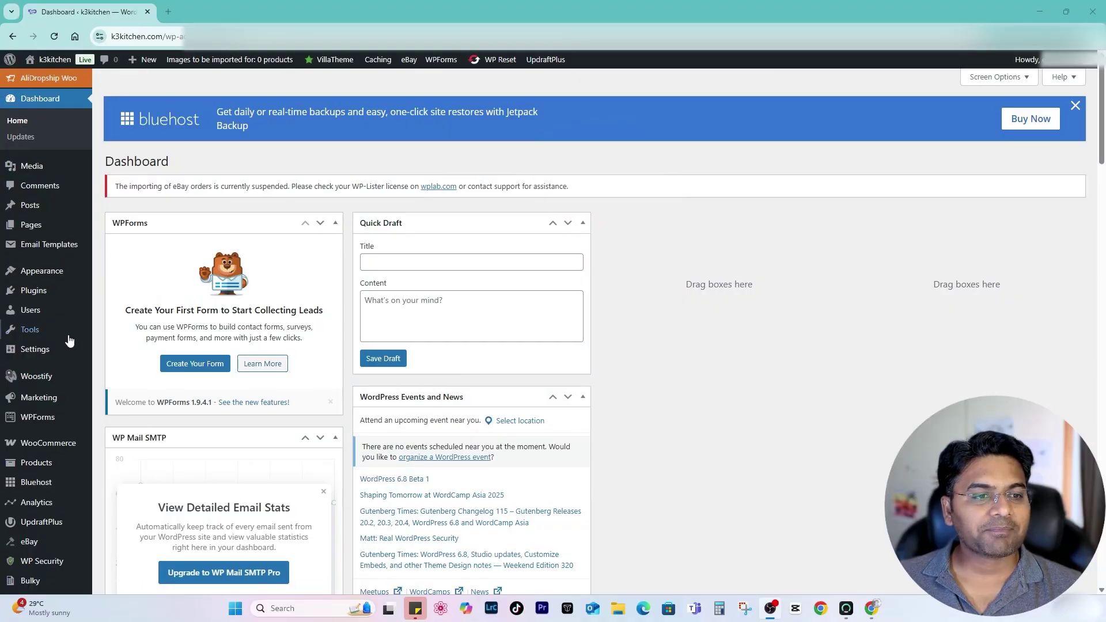
Search the plugin directory for 'review' plugins, then go to the Installed Plugins list.
mouse_move(40, 290)
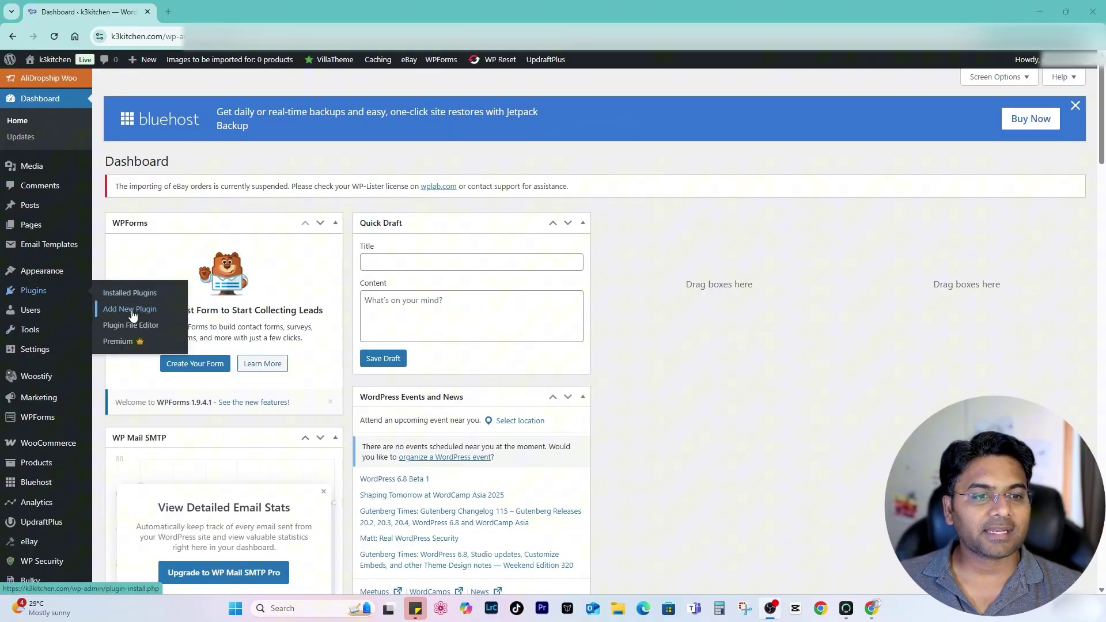
left_click(132, 311)
left_click(891, 151)
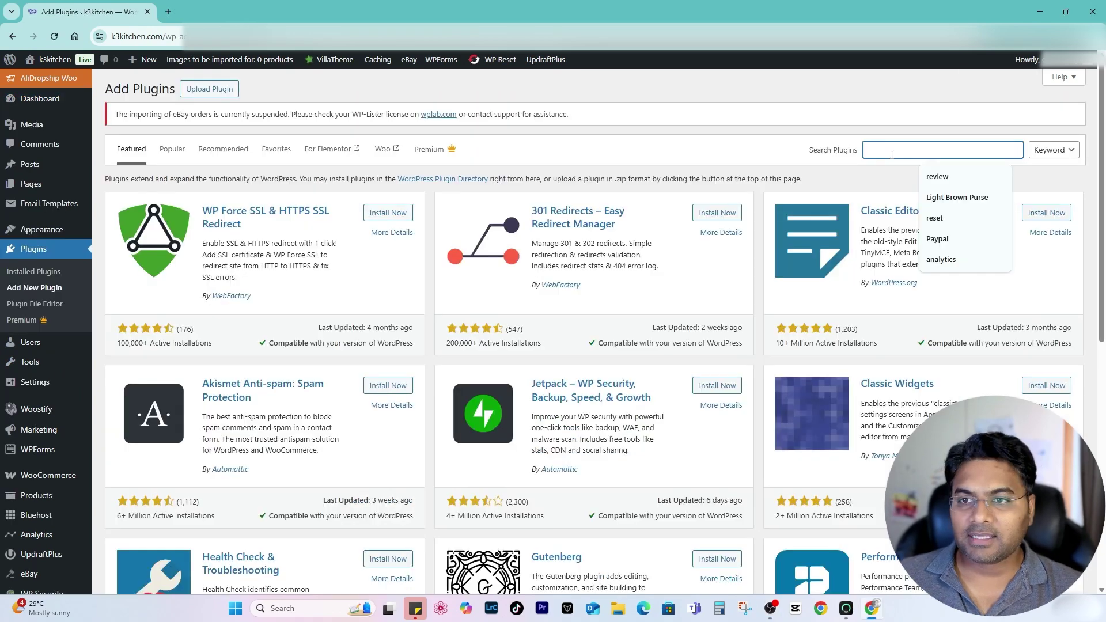
type("review")
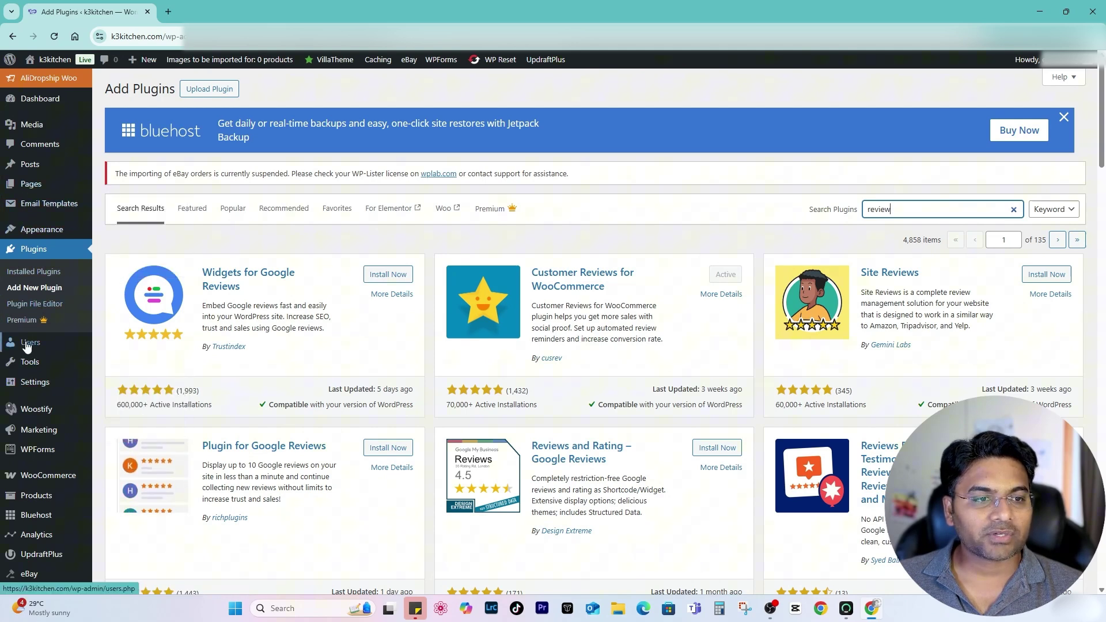
left_click(19, 273)
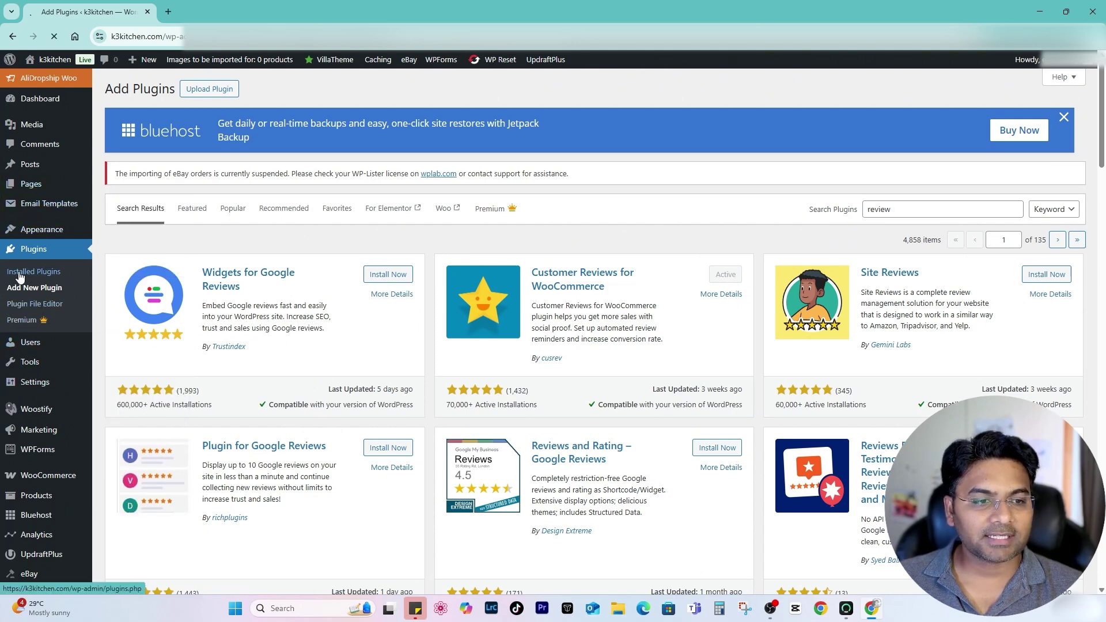
Open the Customer Reviews for WooCommerce settings and look over the review reminder options.
scroll(148, 260, "down", 4)
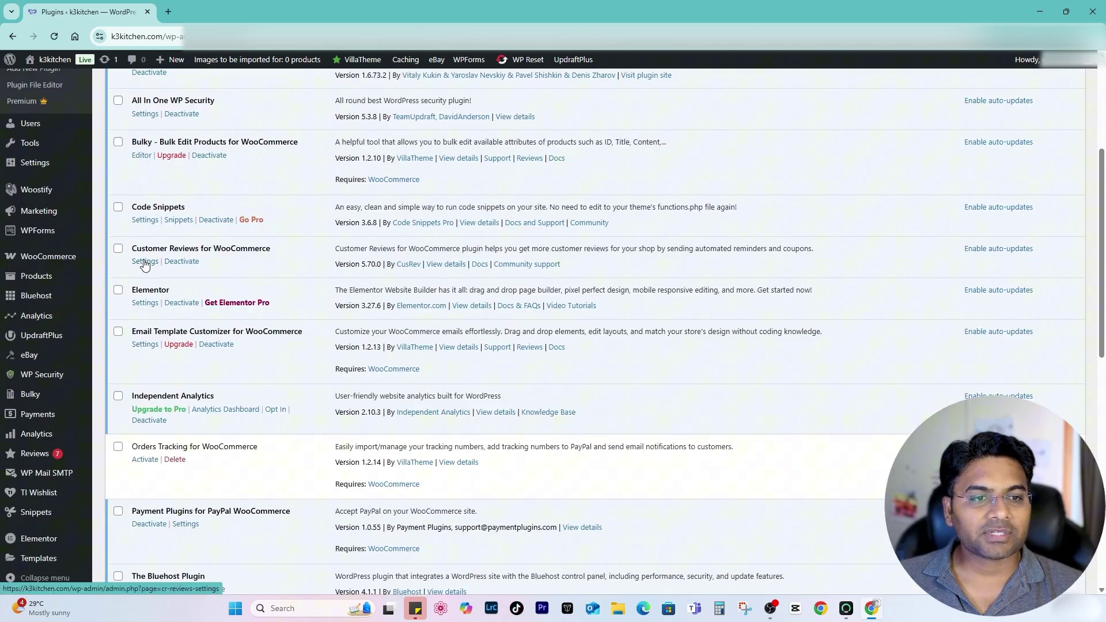
left_click(145, 263)
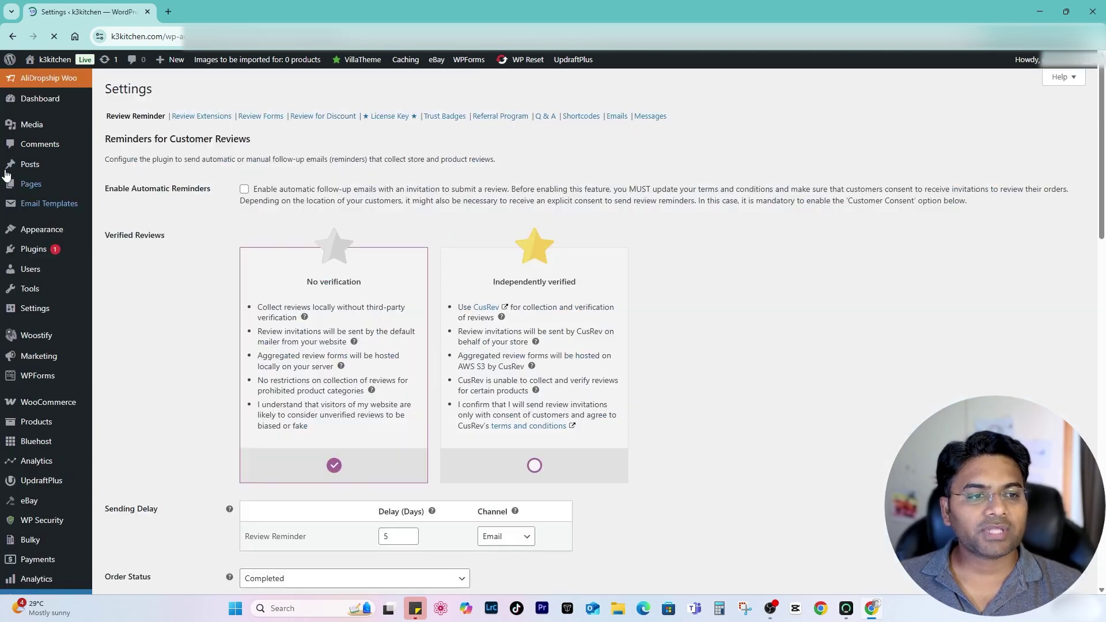
scroll(84, 546, "down", 5)
mouse_move(78, 559)
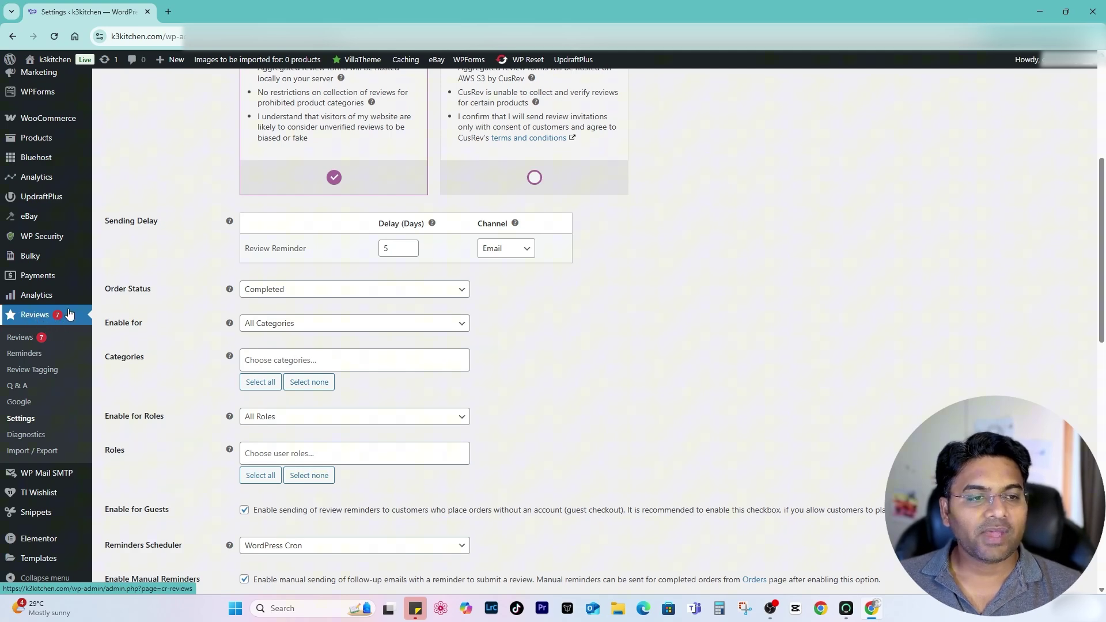
scroll(455, 225, "up", 5)
scroll(397, 426, "down", 4)
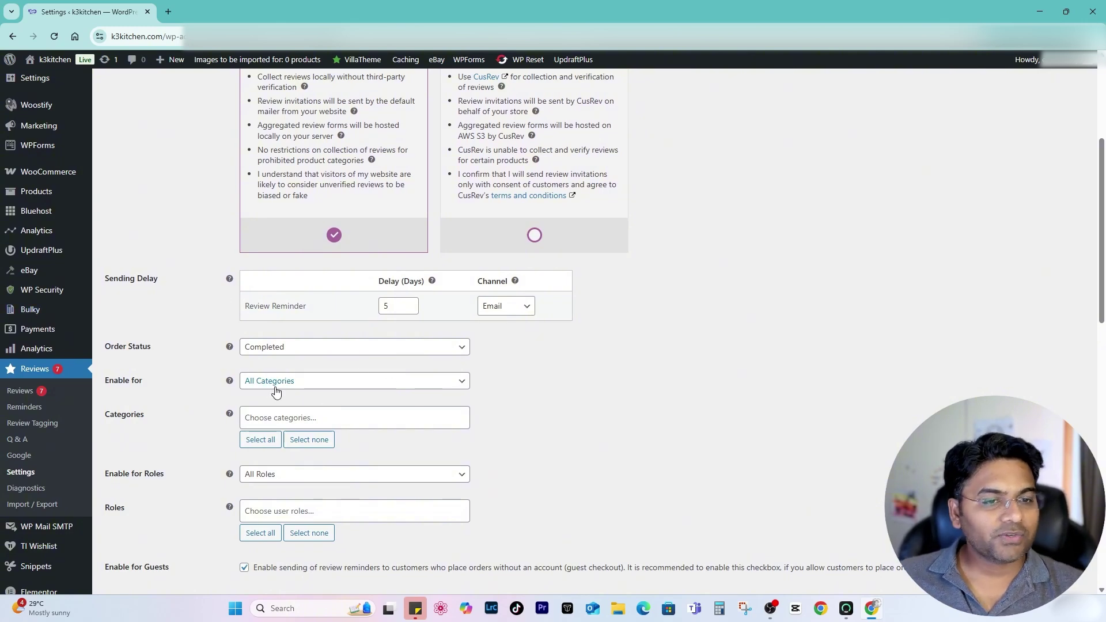
scroll(274, 387, "up", 4)
scroll(23, 449, "down", 5)
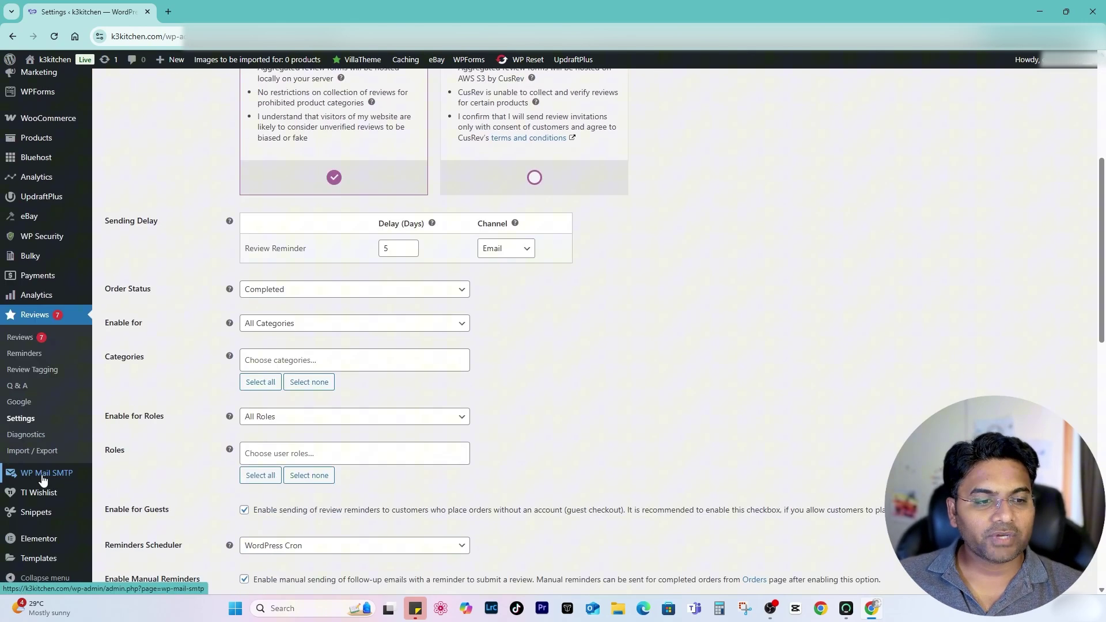
left_click(20, 419)
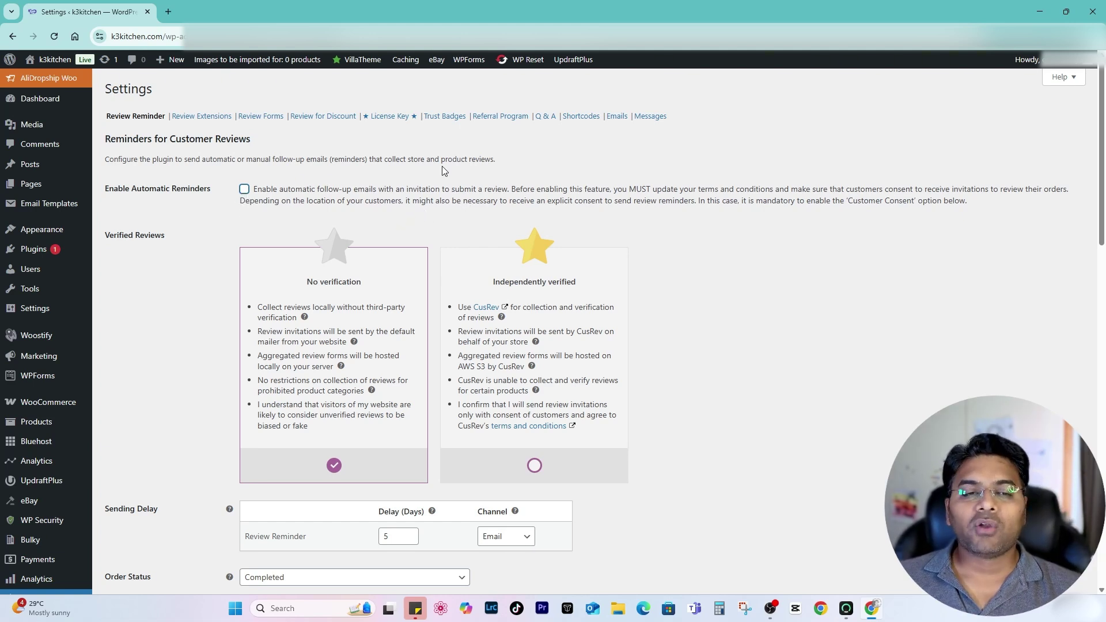
Set verified reviews to Independently verified and open the CusRev site in a new tab.
scroll(526, 179, "down", 3)
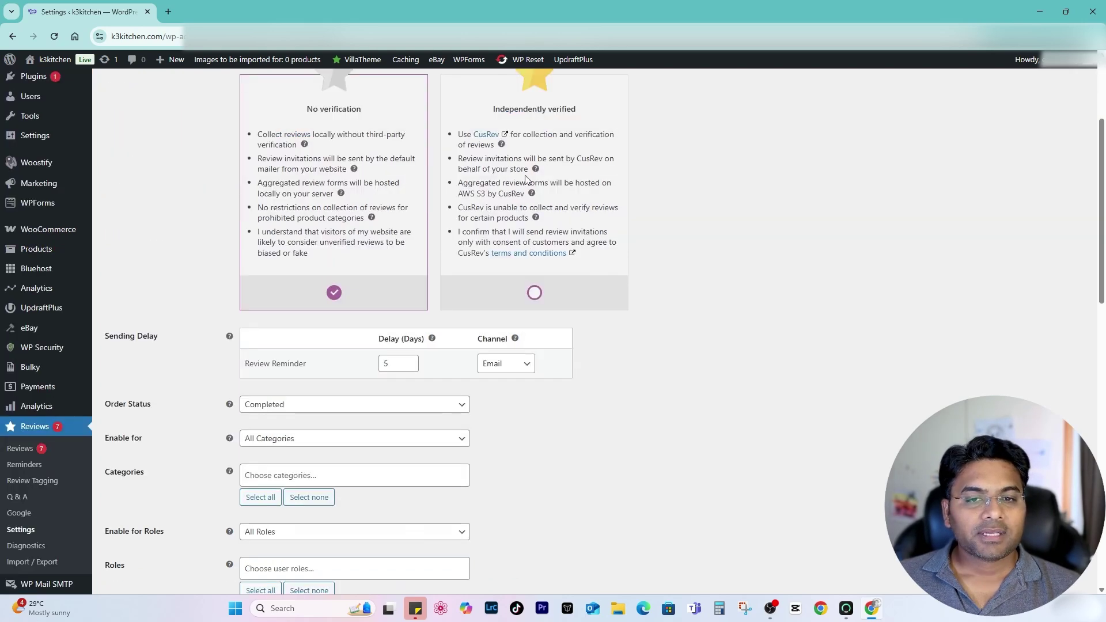
scroll(455, 239, "up", 1)
left_click_drag(289, 166, 400, 176)
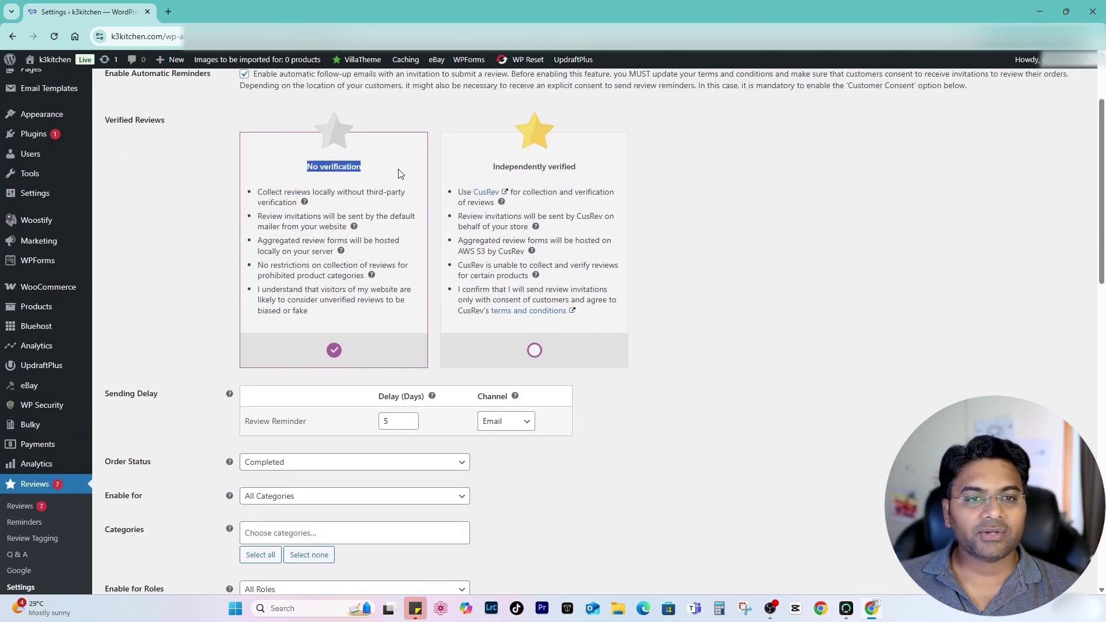
left_click_drag(484, 165, 698, 170)
left_click(713, 182)
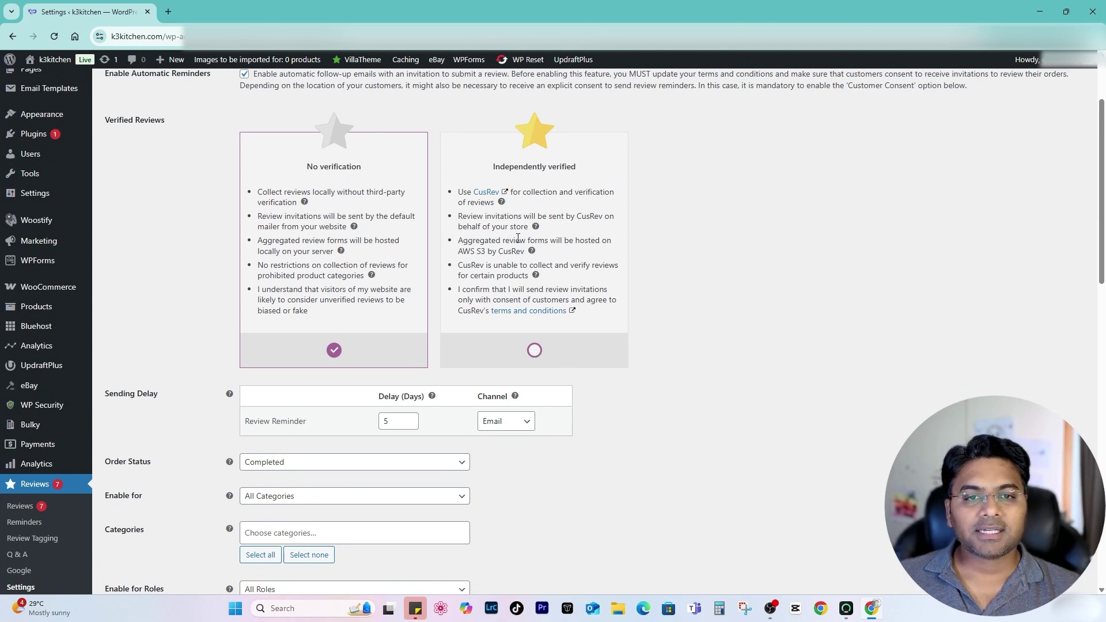
left_click(535, 351)
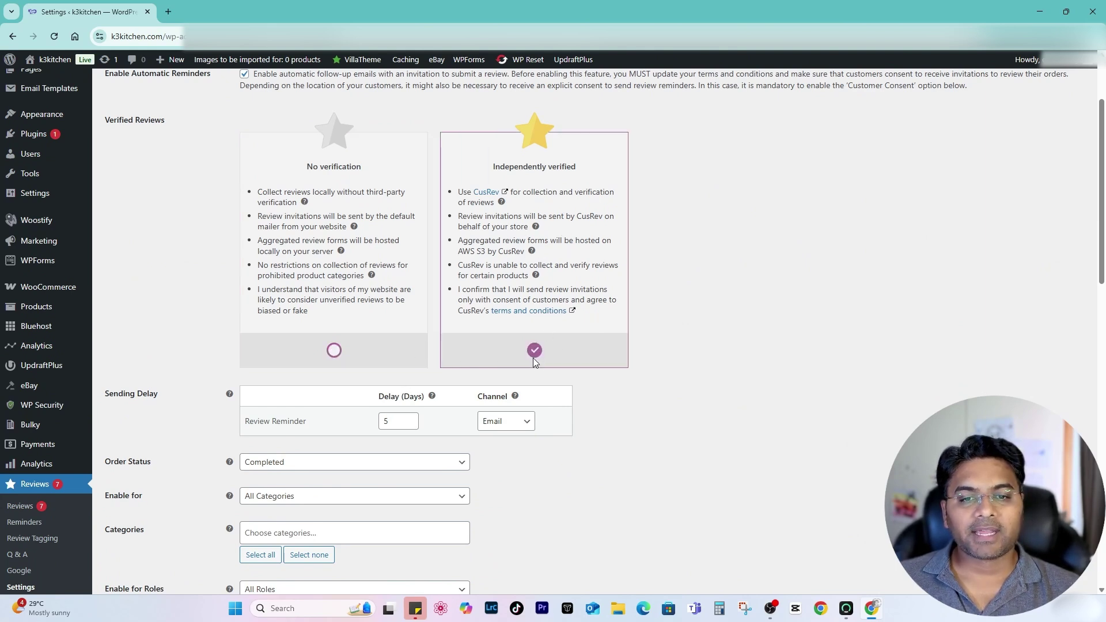
right_click(484, 195)
left_click(496, 205)
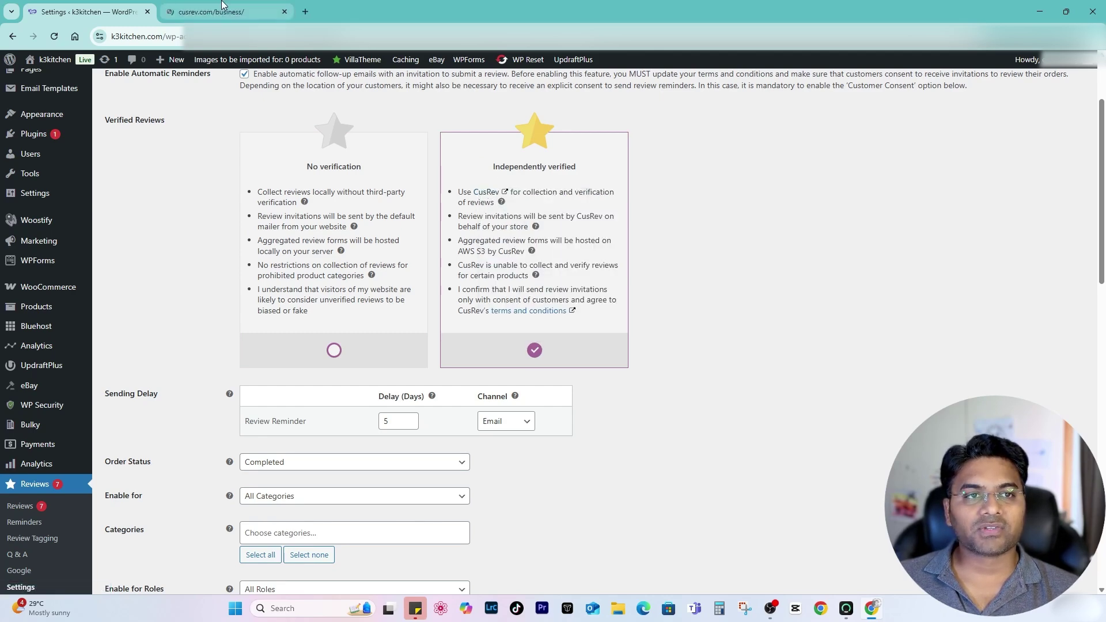
On the CusRev site, open the free account sign-up form, then return to the WordPress settings.
left_click(224, 6)
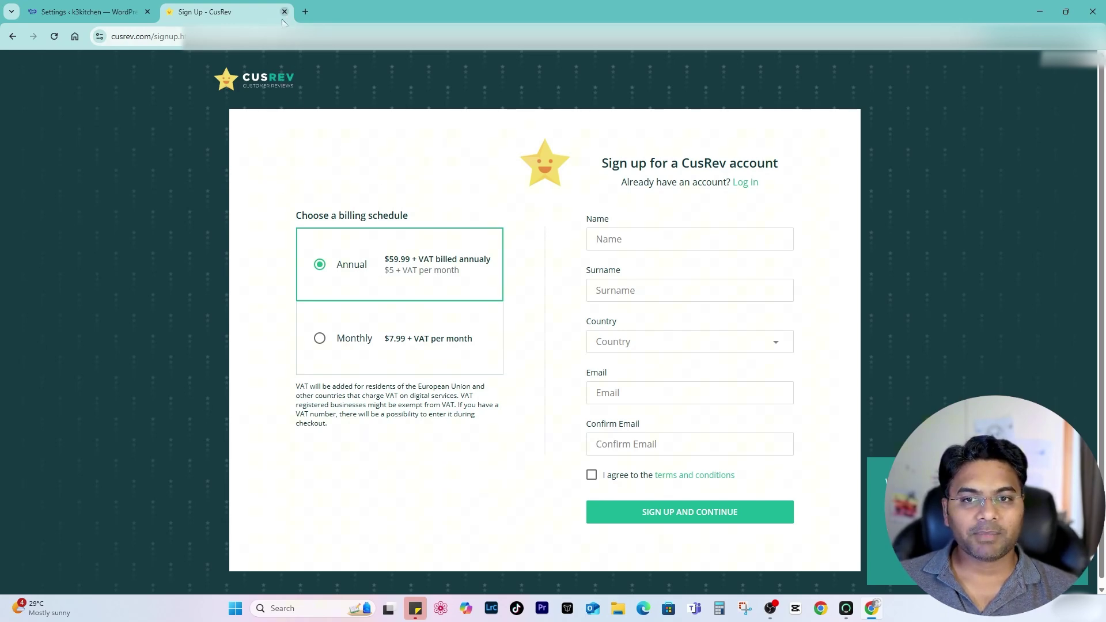
left_click(13, 35)
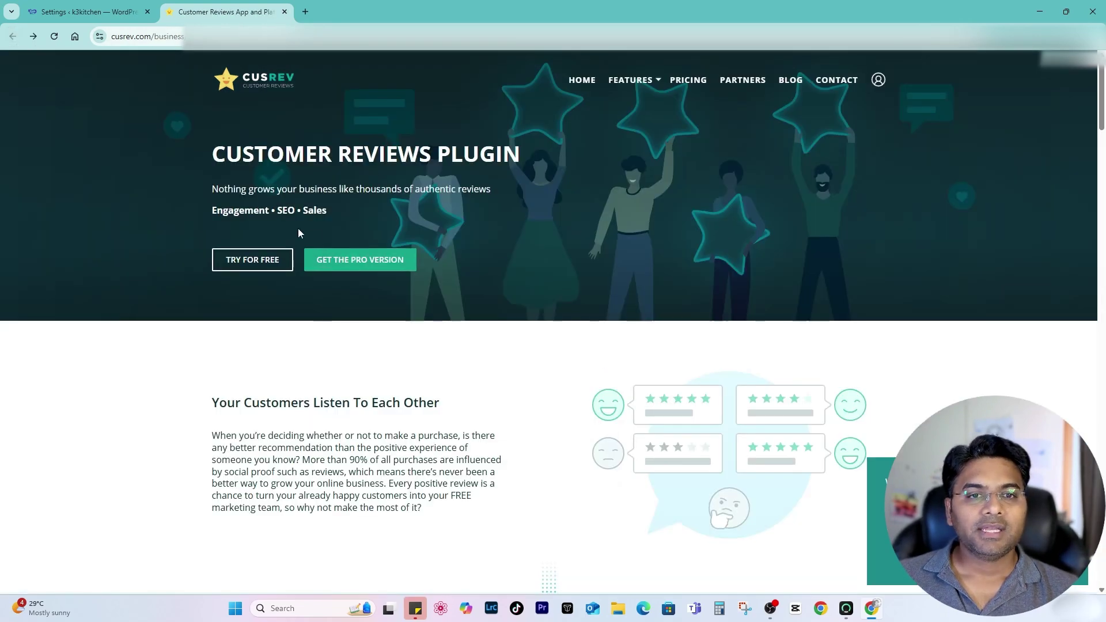
left_click(240, 265)
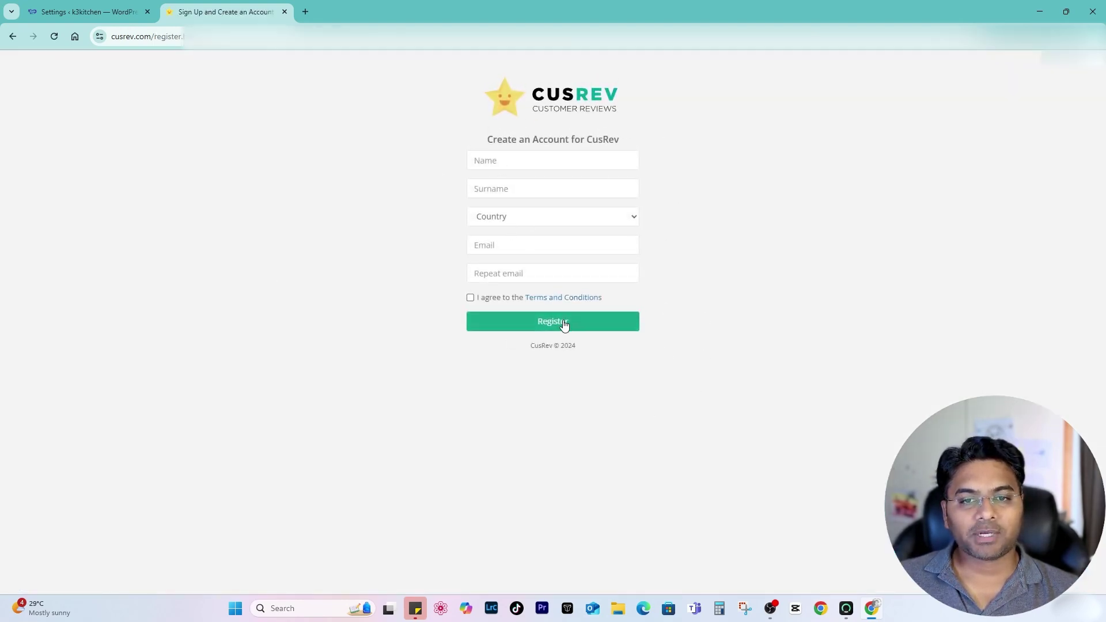
left_click(89, 10)
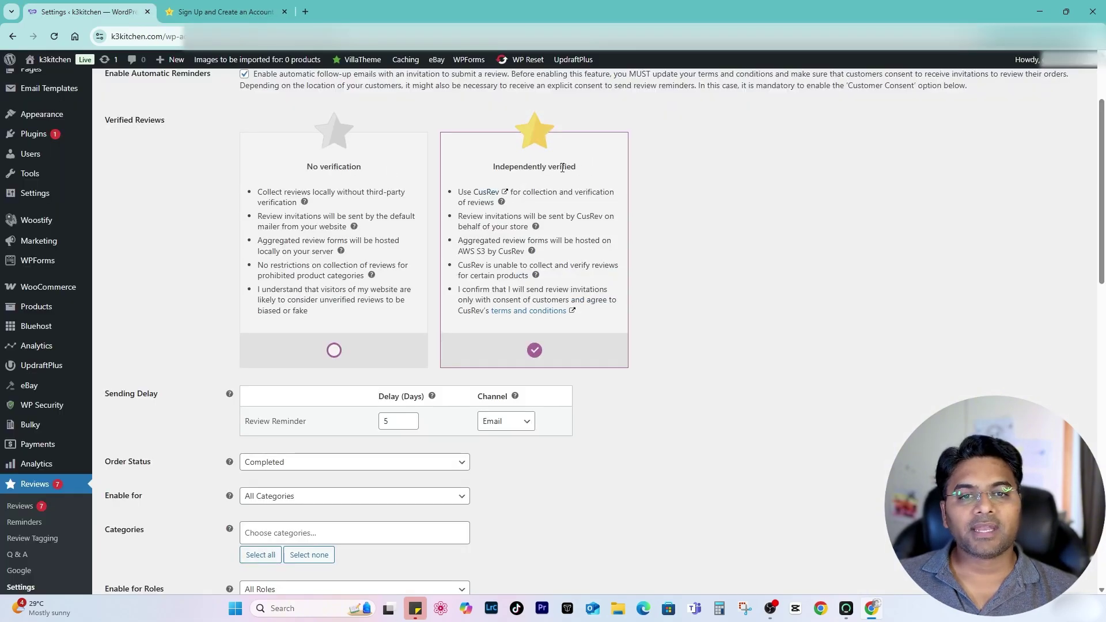
Switch review verification back to No verification.
left_click_drag(580, 167, 494, 168)
left_click(521, 157)
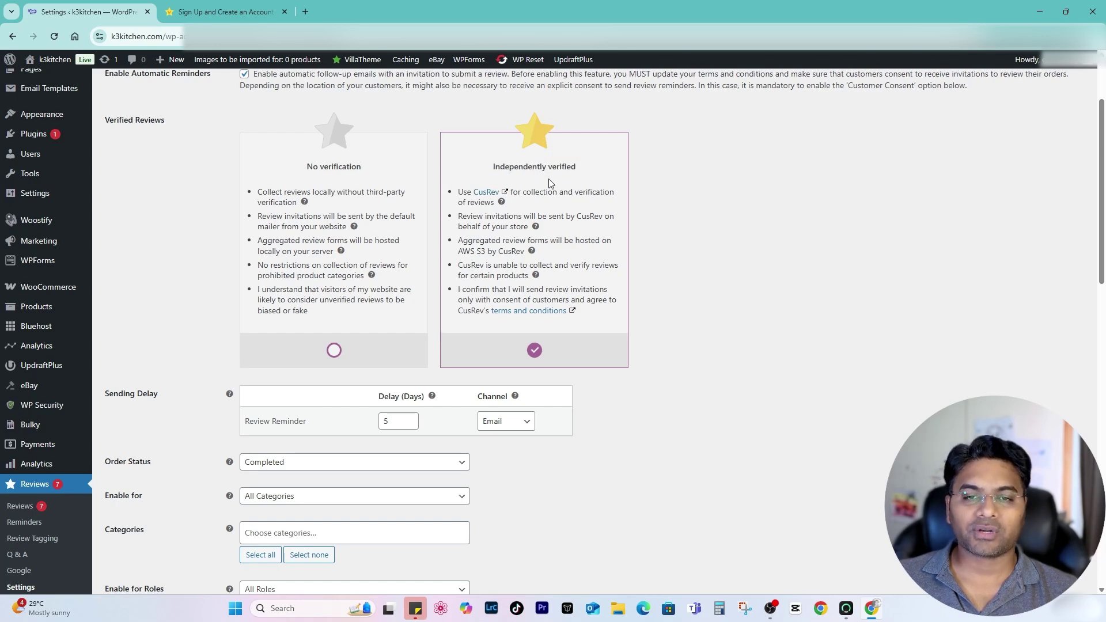
scroll(553, 190, "down", 2)
scroll(404, 345, "up", 3)
left_click(333, 409)
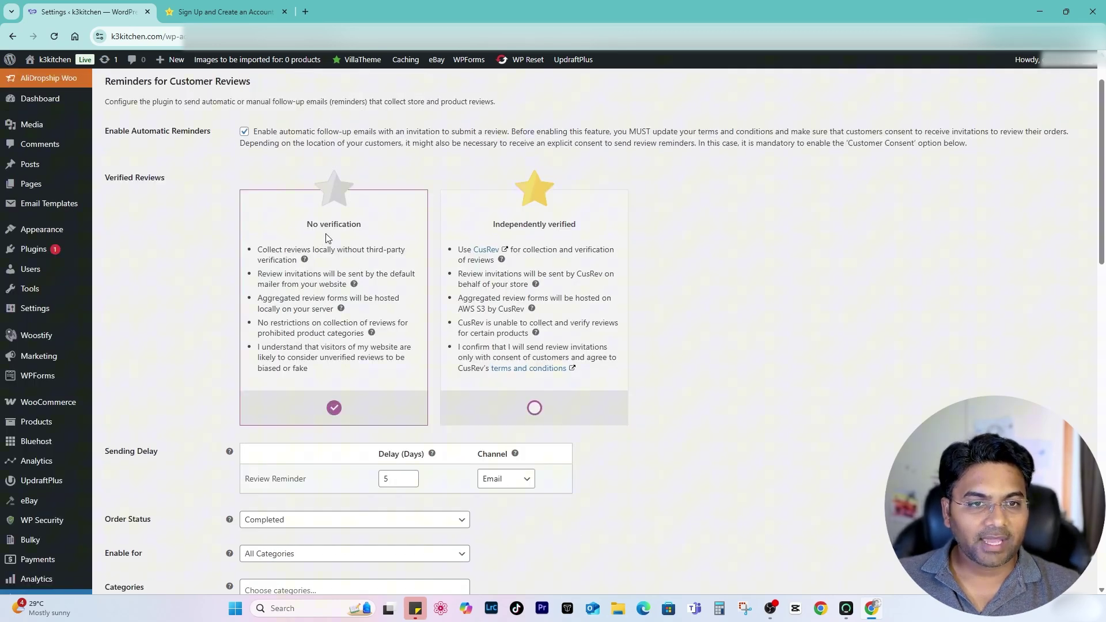
Adjust the review reminder delay and check the available reminder channels.
scroll(369, 259, "down", 3)
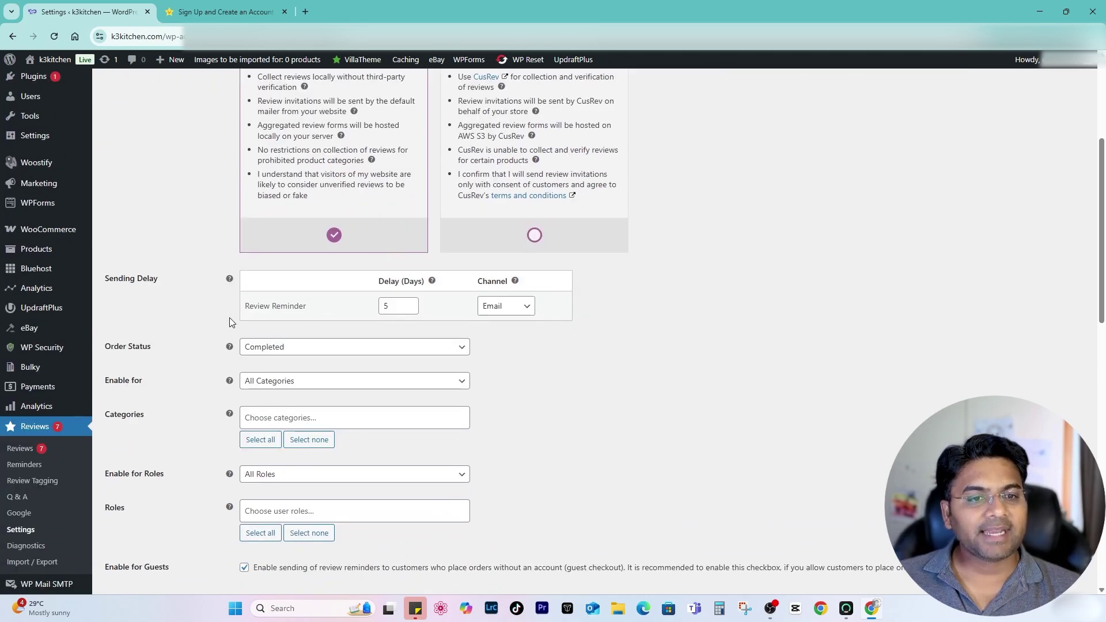
left_click_drag(242, 307, 349, 311)
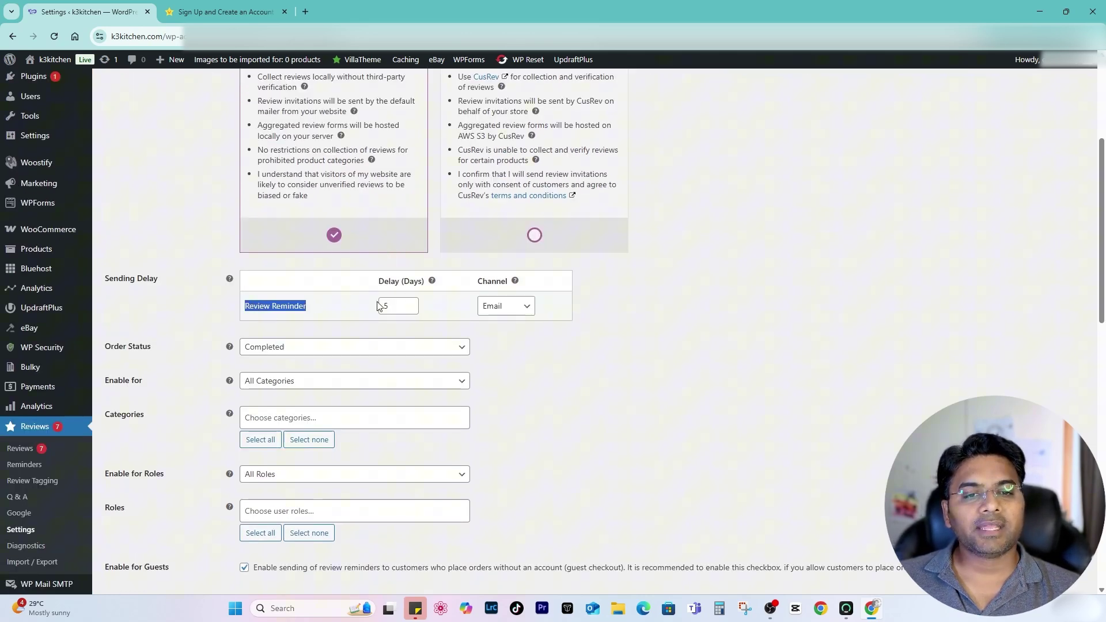
left_click(409, 302)
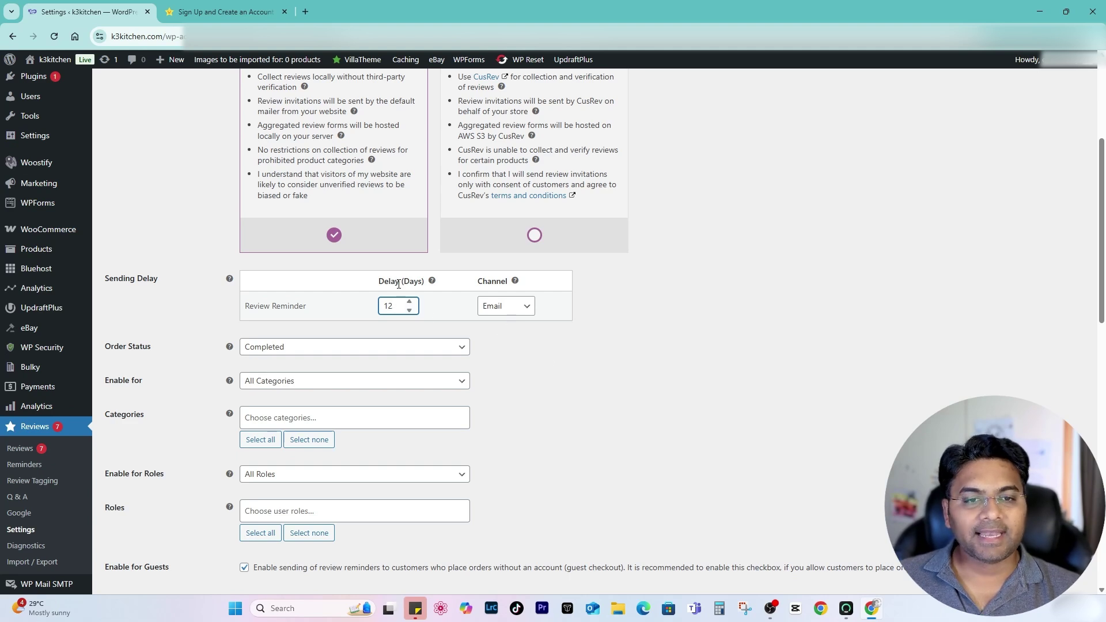
double_click(399, 283)
left_click(363, 288)
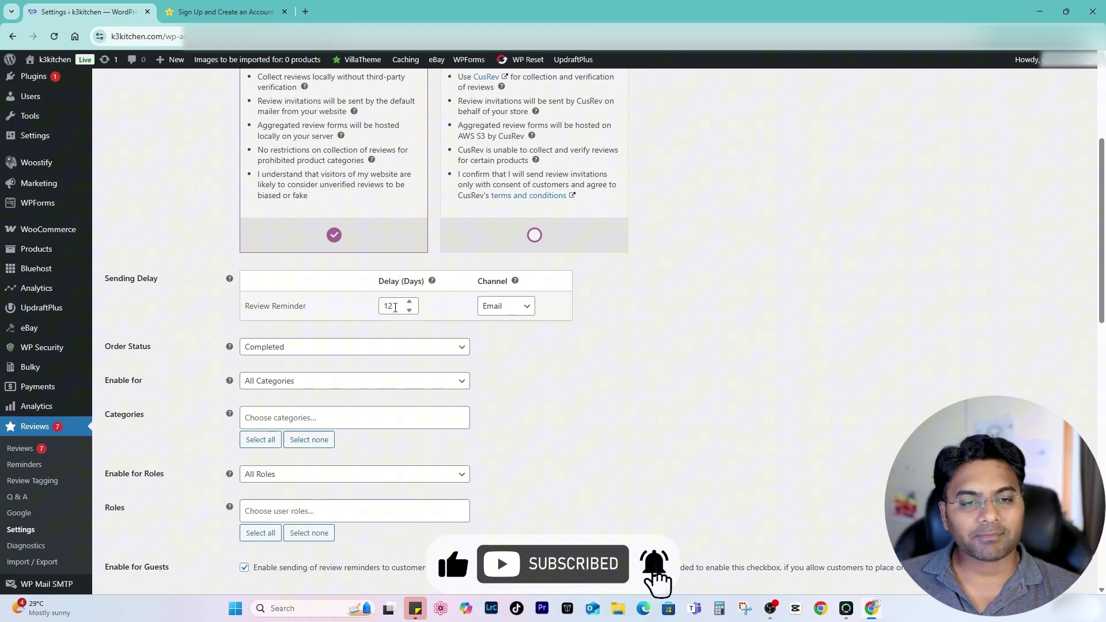
left_click(396, 307)
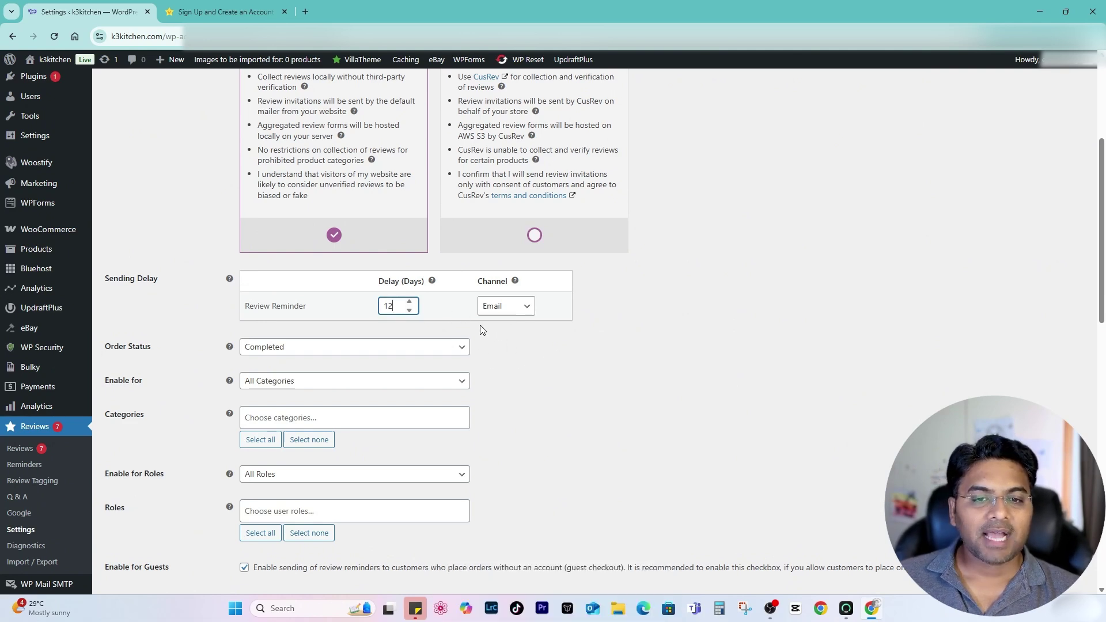
left_click(523, 311)
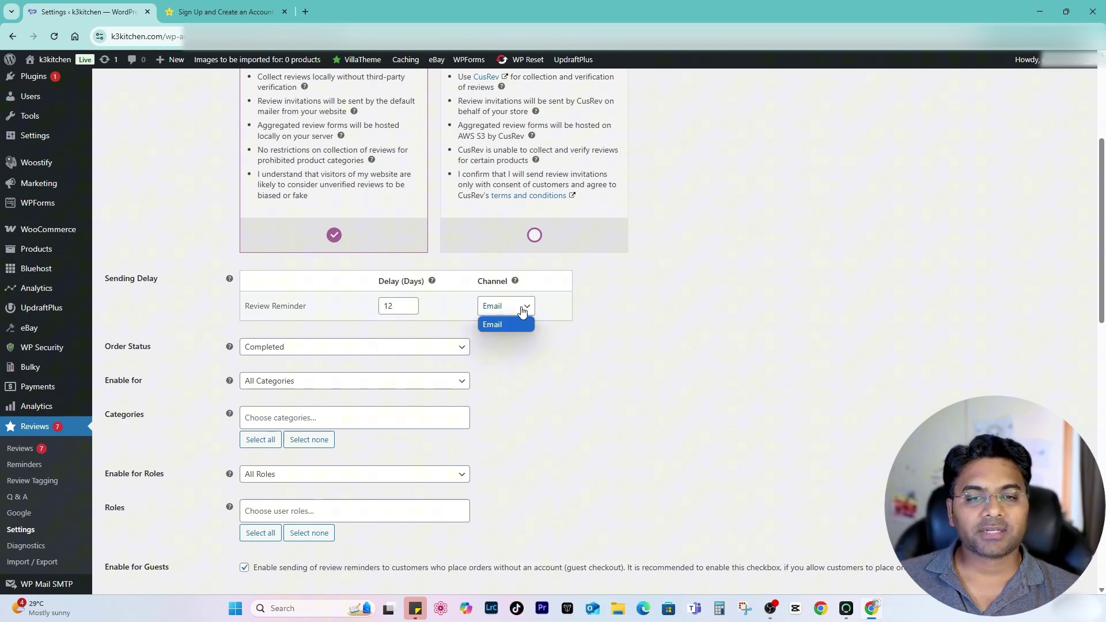
Trigger reminders on Processing orders for All Roles and save the reminder settings.
scroll(565, 339, "down", 2)
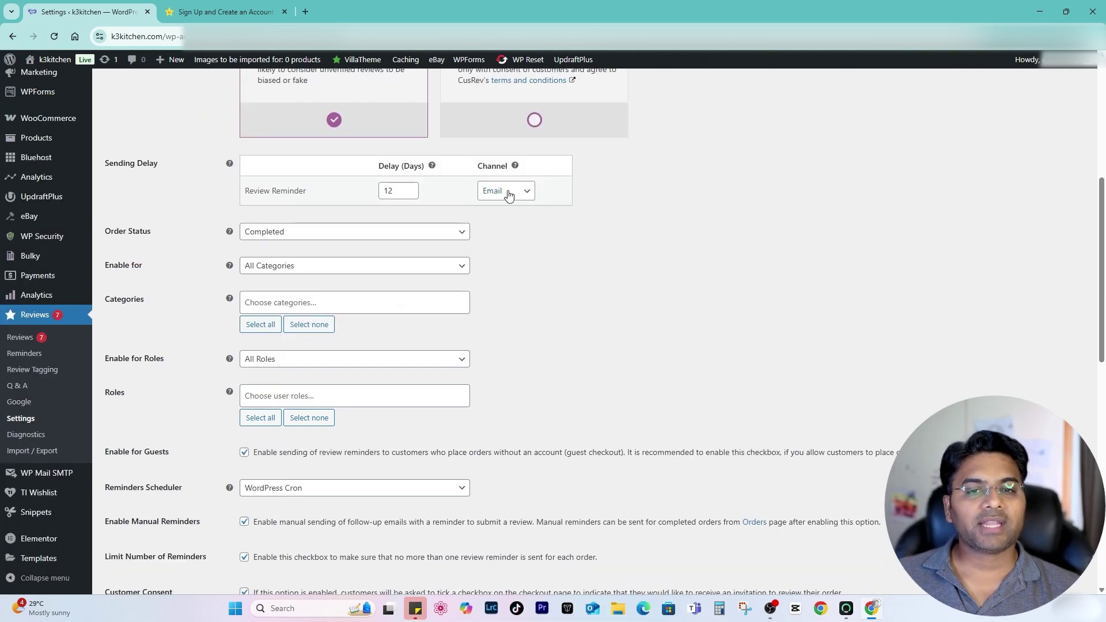
left_click(282, 238)
left_click(285, 245)
scroll(356, 280, "down", 2)
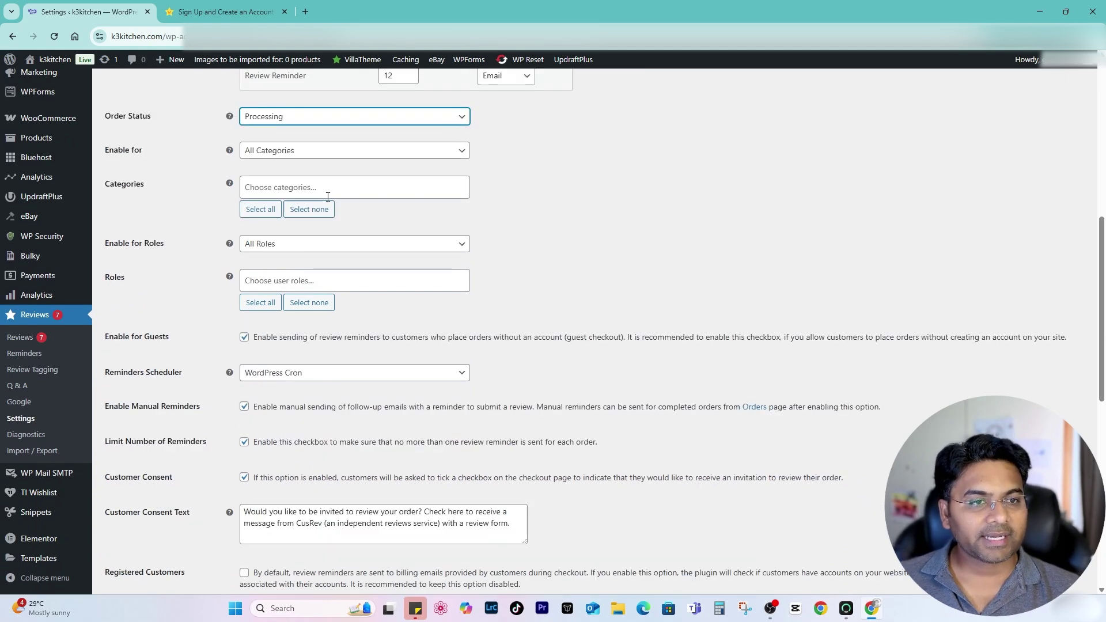
left_click(329, 189)
left_click(653, 260)
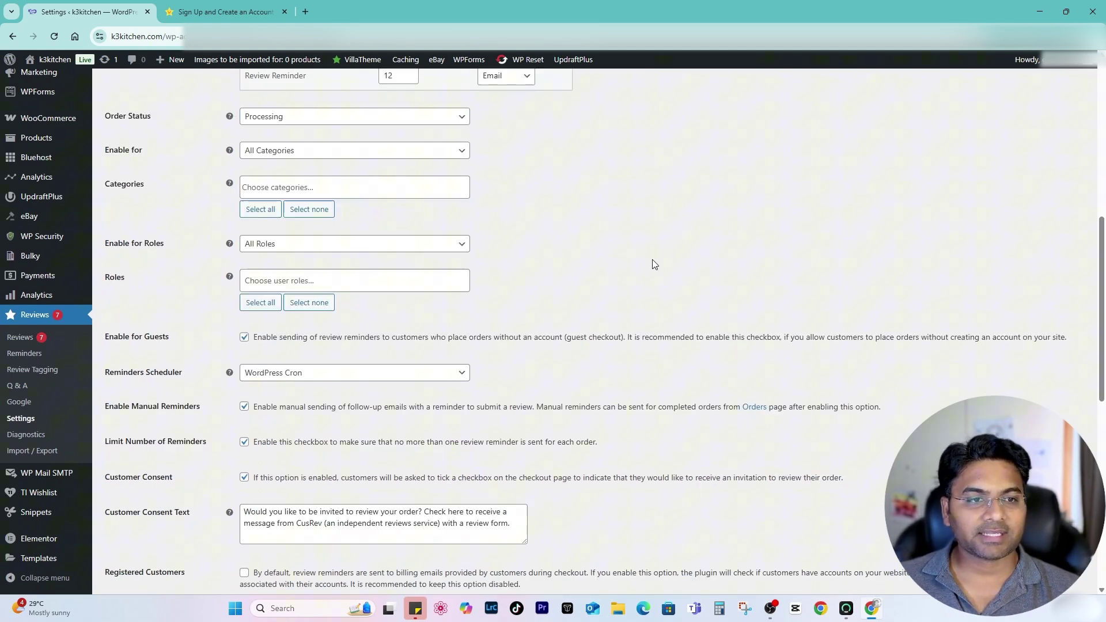
left_click(279, 244)
left_click(609, 279)
scroll(489, 346, "down", 4)
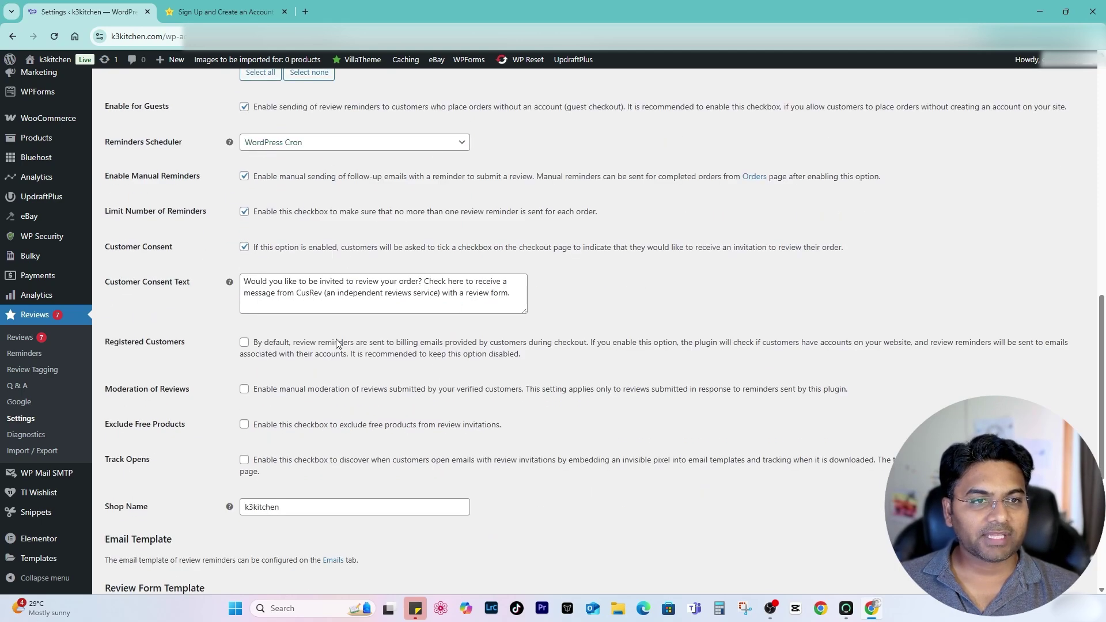
scroll(275, 268, "up", 2)
scroll(144, 461, "down", 5)
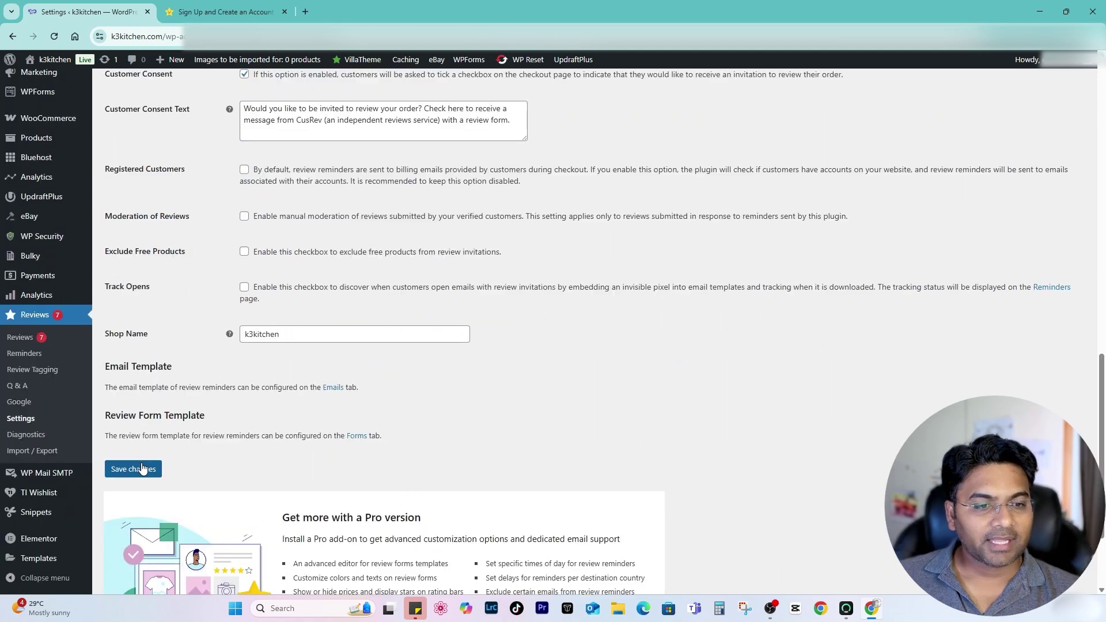
left_click(141, 469)
Keep the CusRev enhanced style and 5 reviews, sorting by highest rating first.
left_click(229, 118)
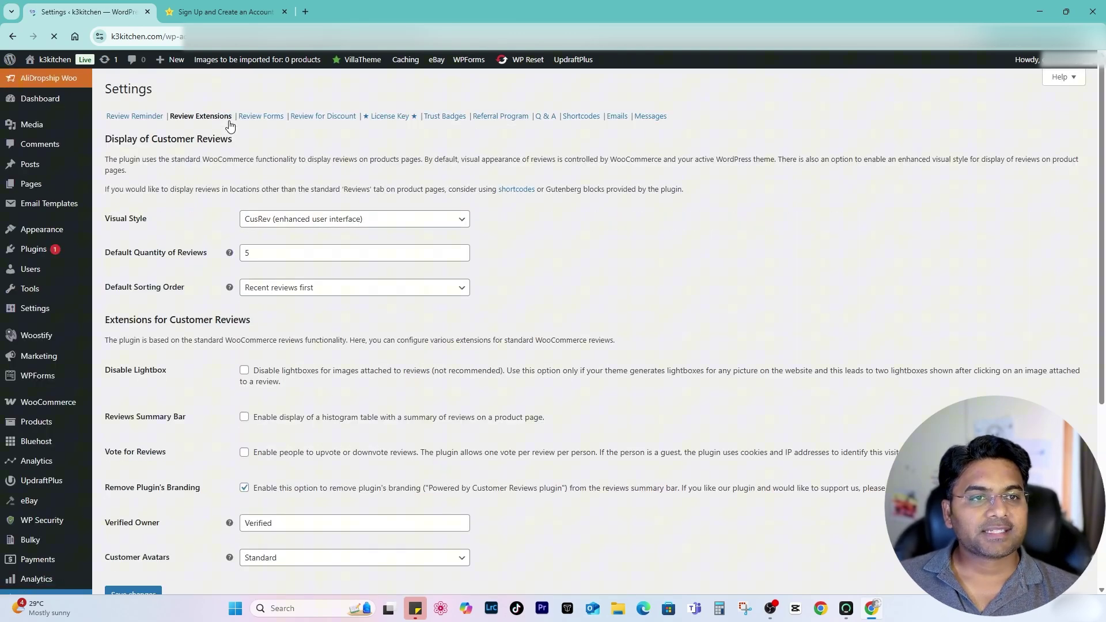
left_click(306, 225)
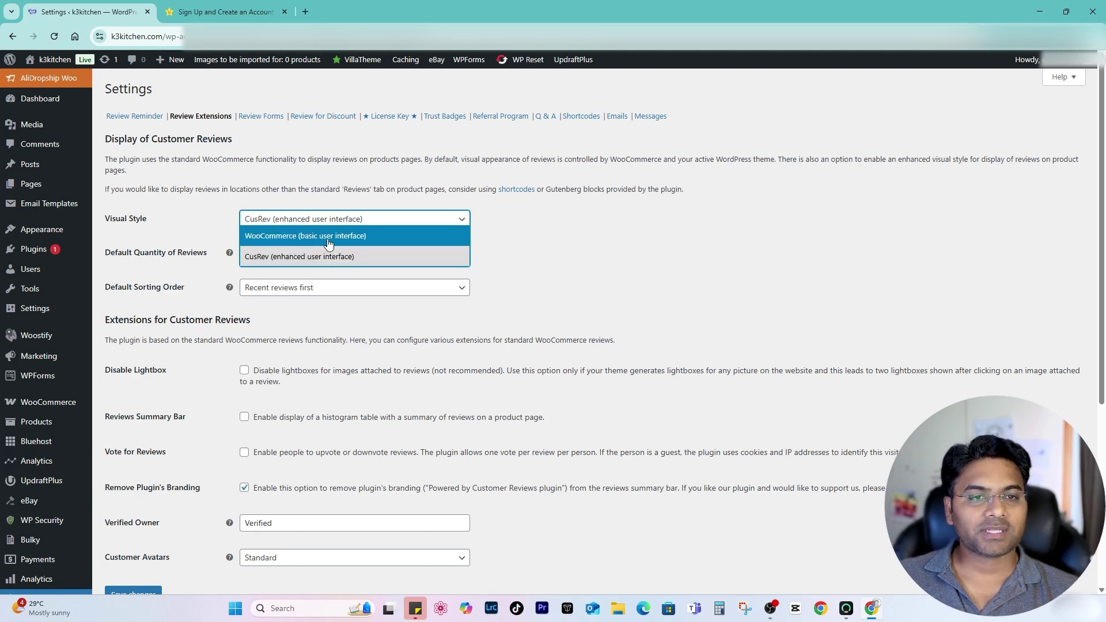
left_click(291, 262)
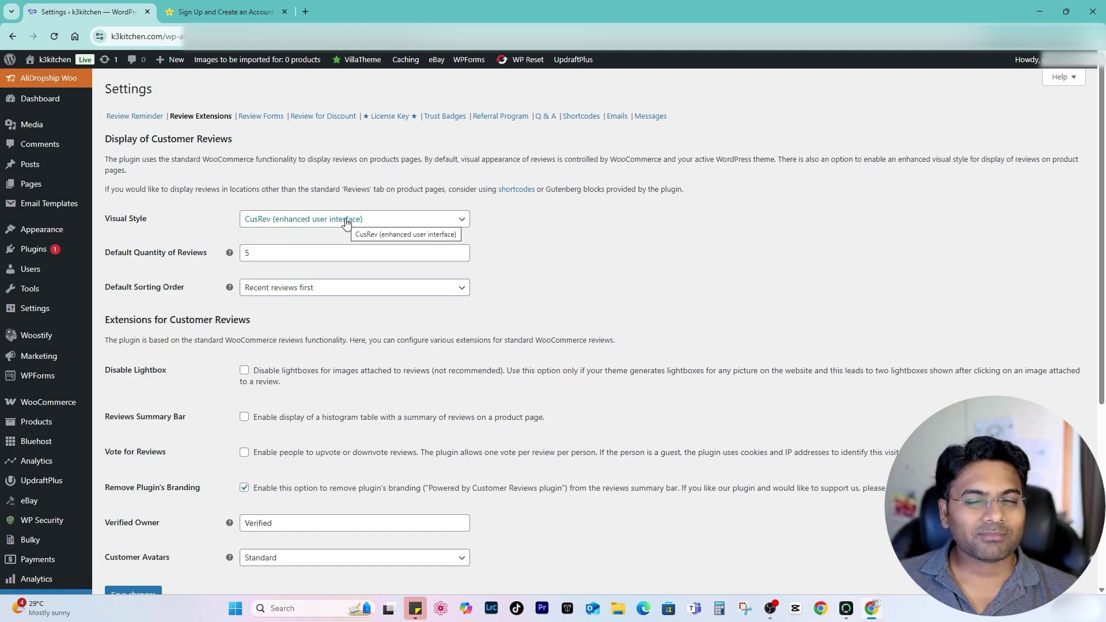
left_click(285, 255)
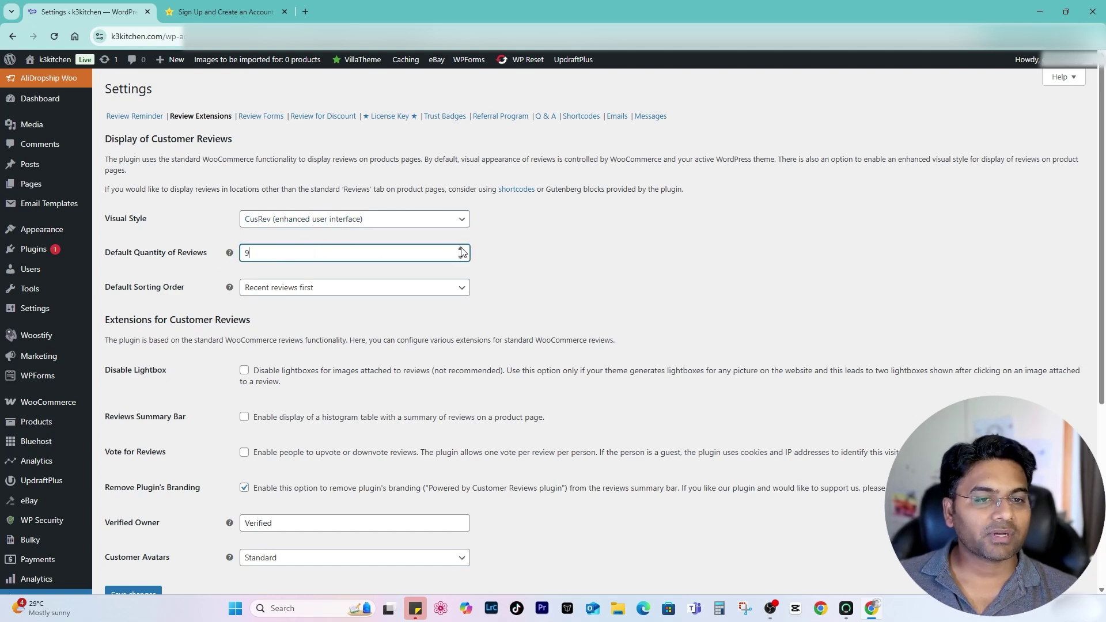
key("ctrl+z")
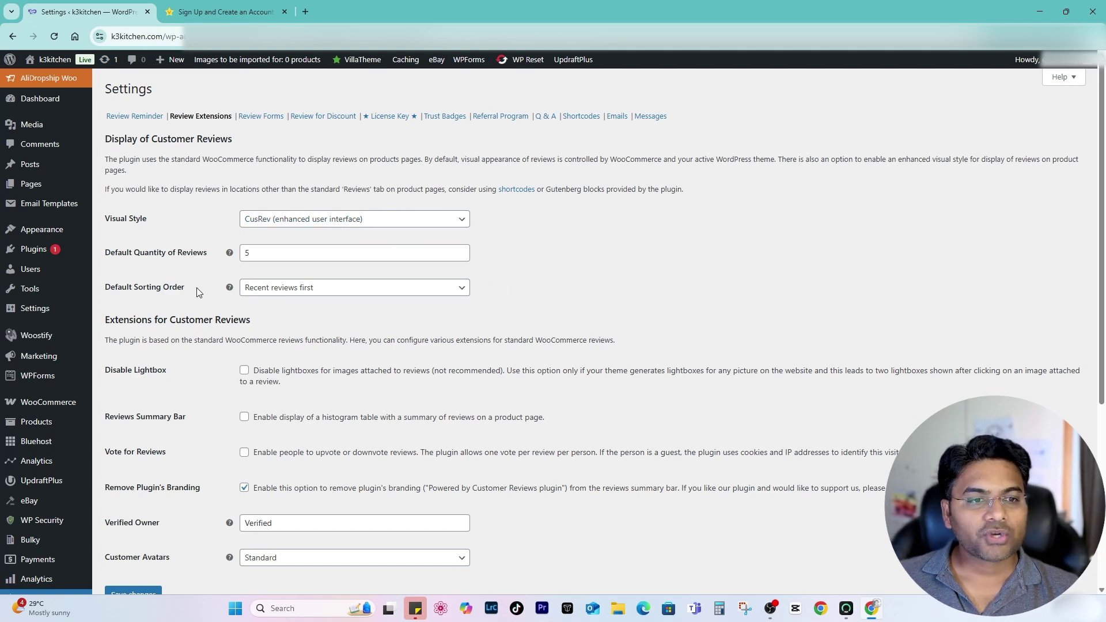
left_click(347, 294)
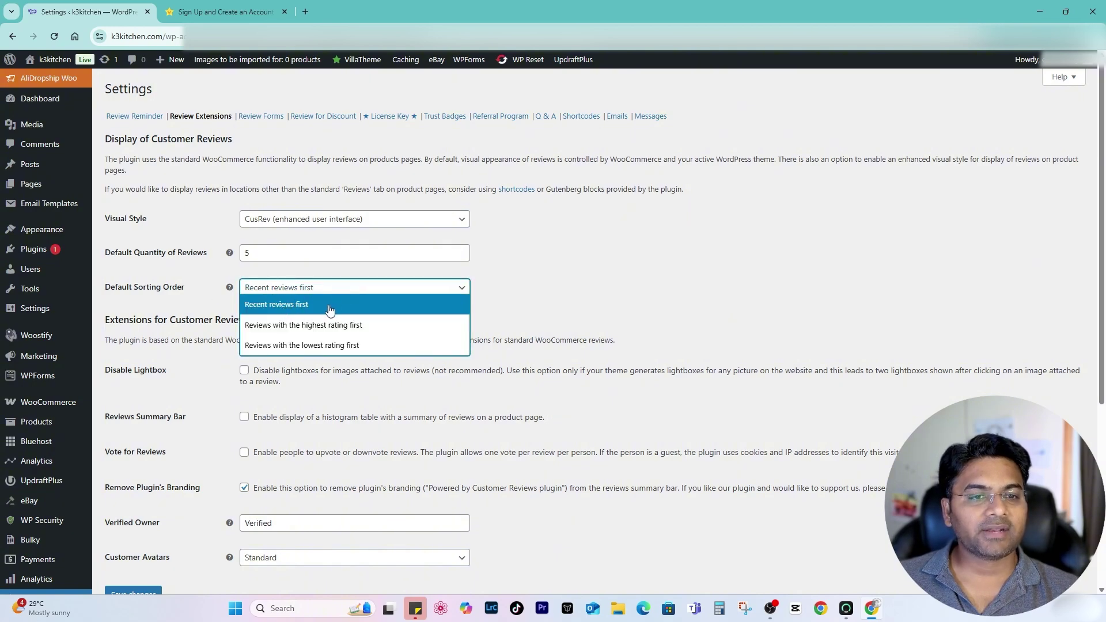
left_click(307, 327)
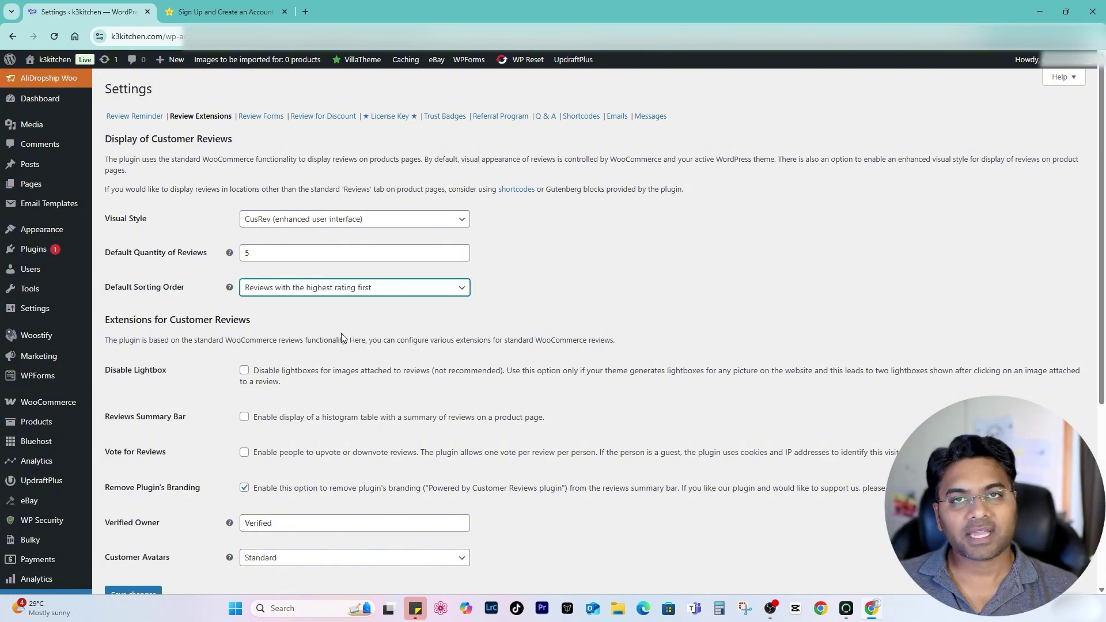
Turn off review voting, set the Verified Owner label to 'Verified', and keep Standard avatars.
scroll(354, 341, "down", 3)
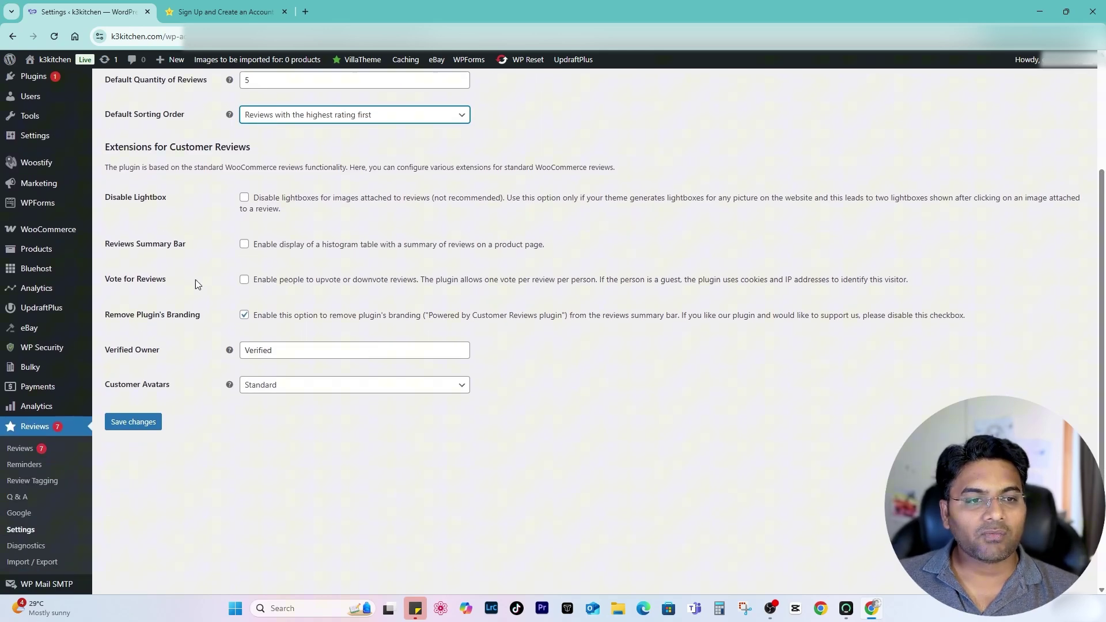
left_click(244, 281)
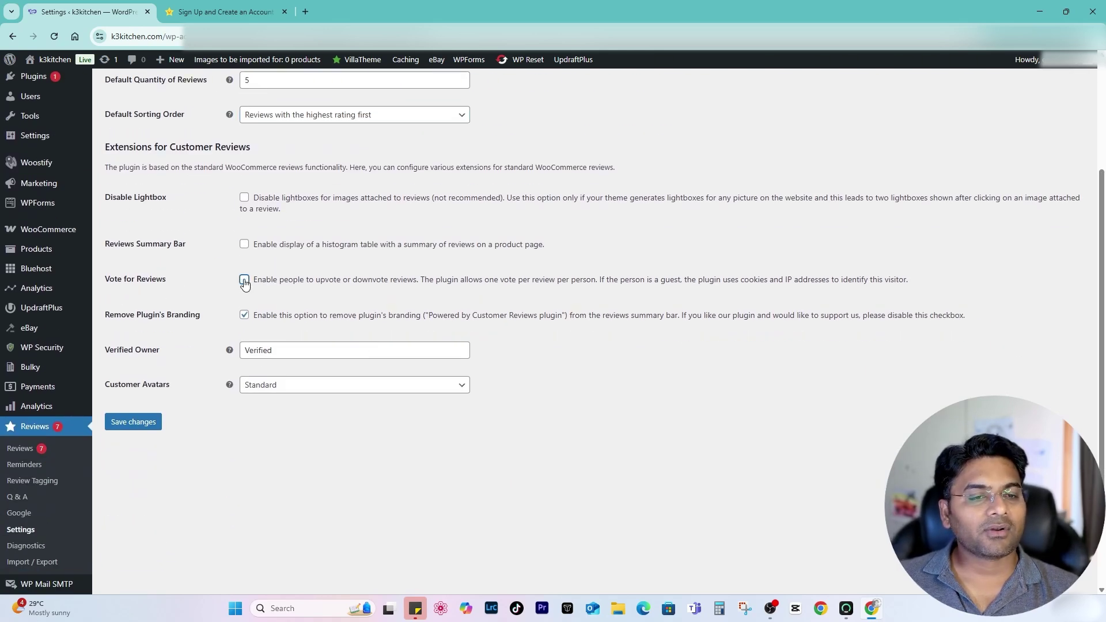
left_click_drag(274, 350, 173, 357)
key("BackSpace")
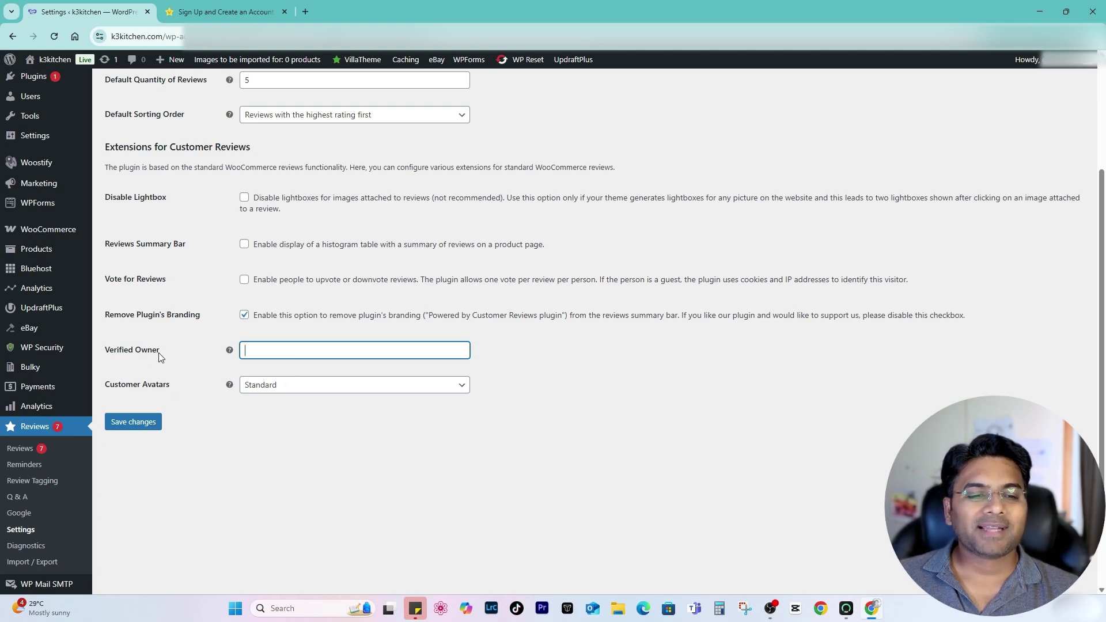
left_click_drag(161, 355, 99, 351)
left_click(279, 355)
left_click(323, 354)
key("Down")
key("Return")
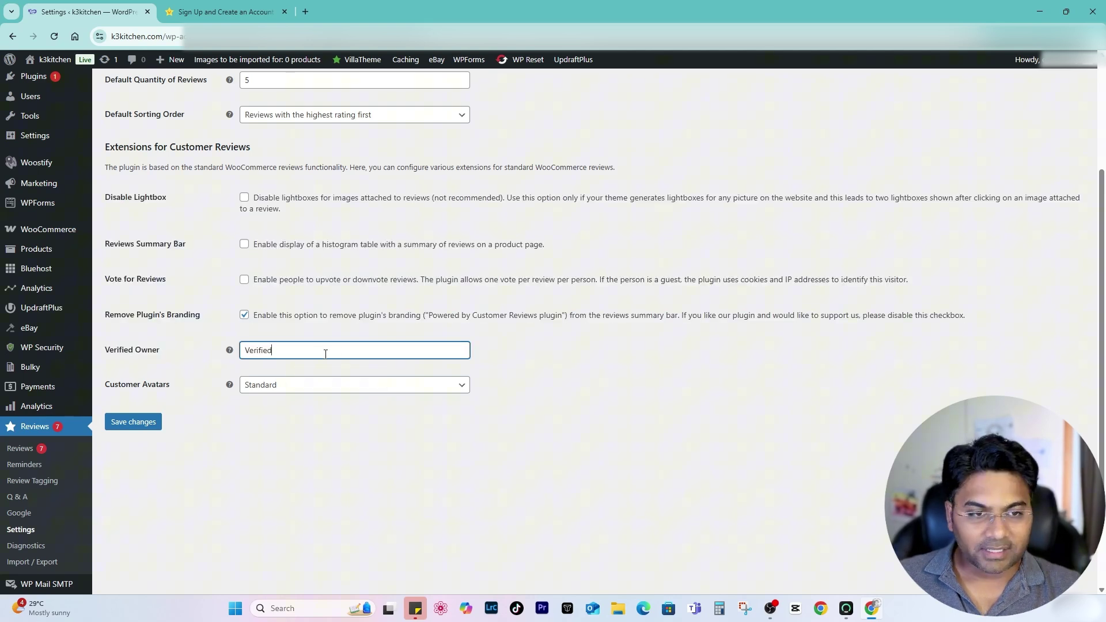
type("Purc")
double_click(301, 352)
key("BackSpace")
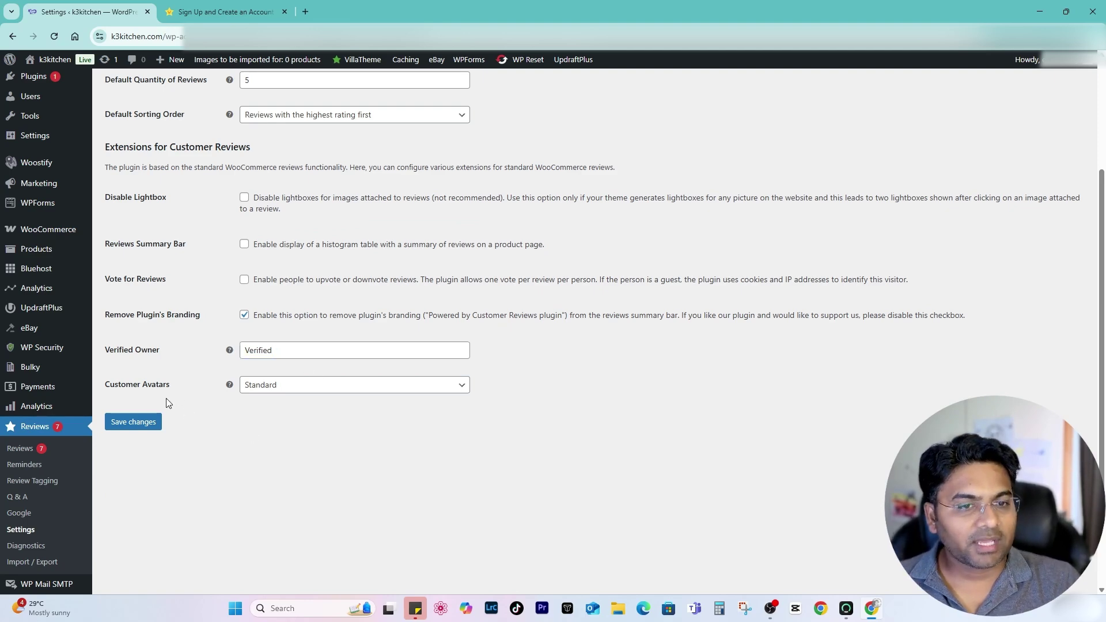
left_click(270, 390)
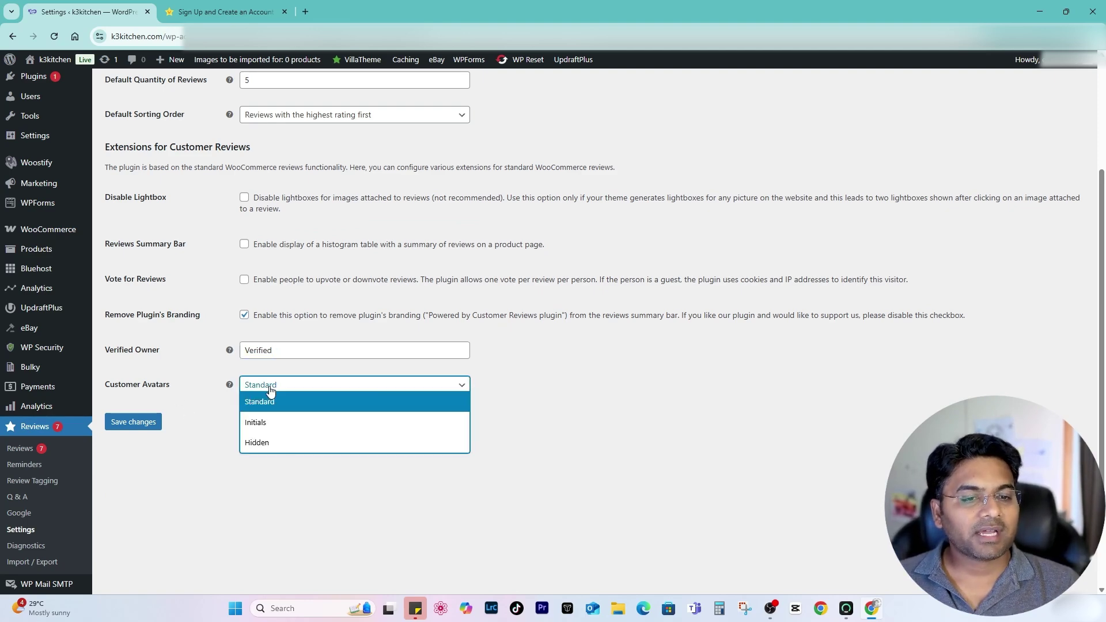
left_click(261, 401)
Save the review extension settings, then open Review Forms without adding rating criteria or questions.
left_click(133, 421)
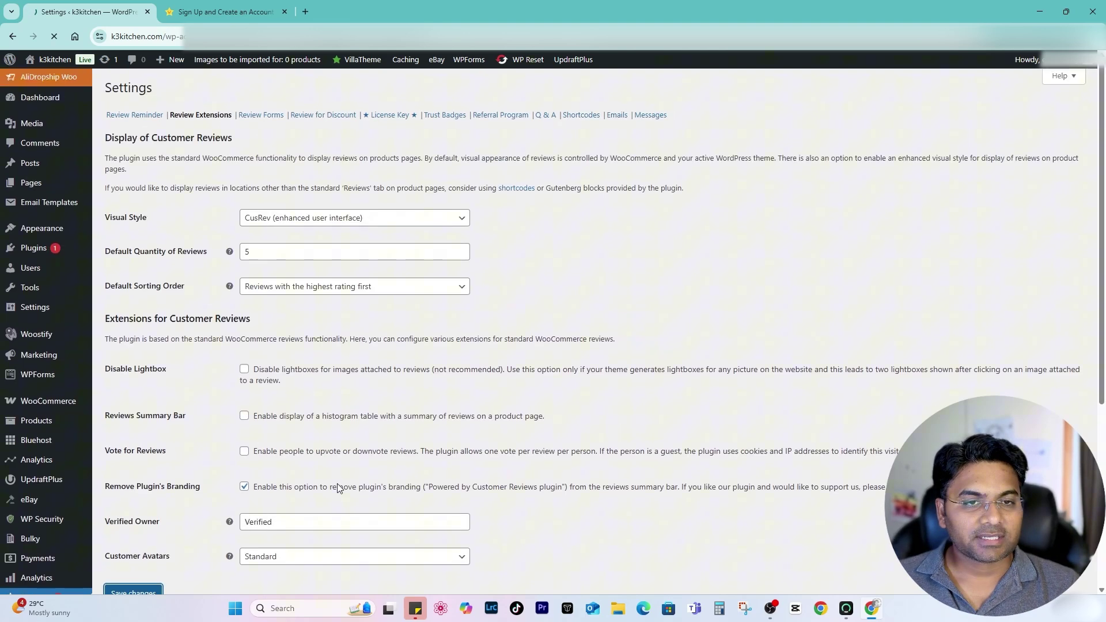
left_click(263, 116)
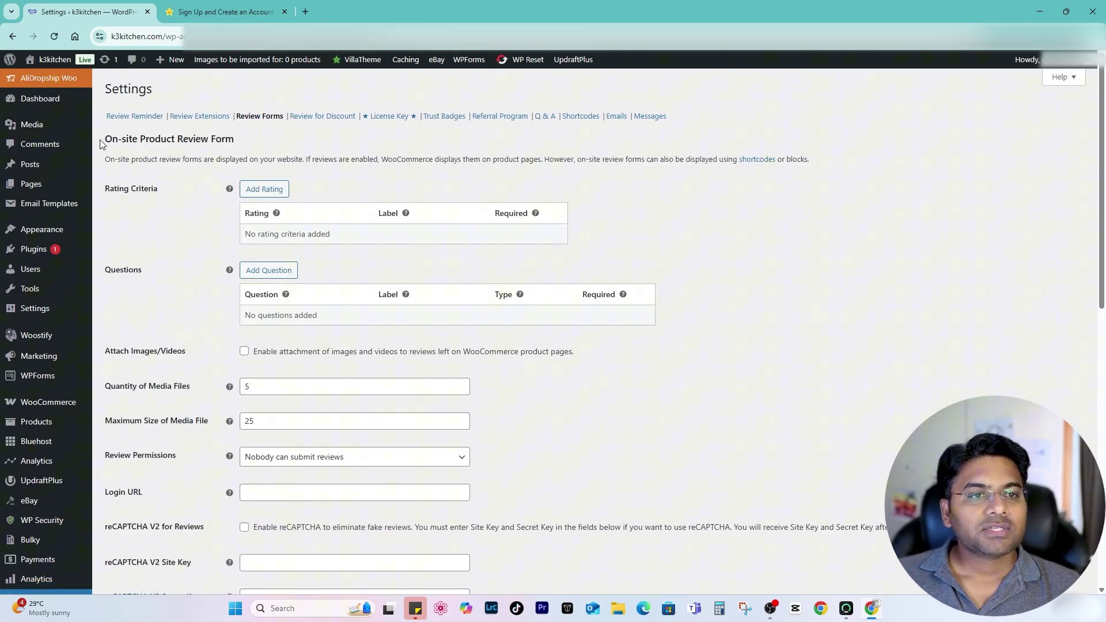
left_click_drag(102, 140, 254, 142)
left_click(254, 142)
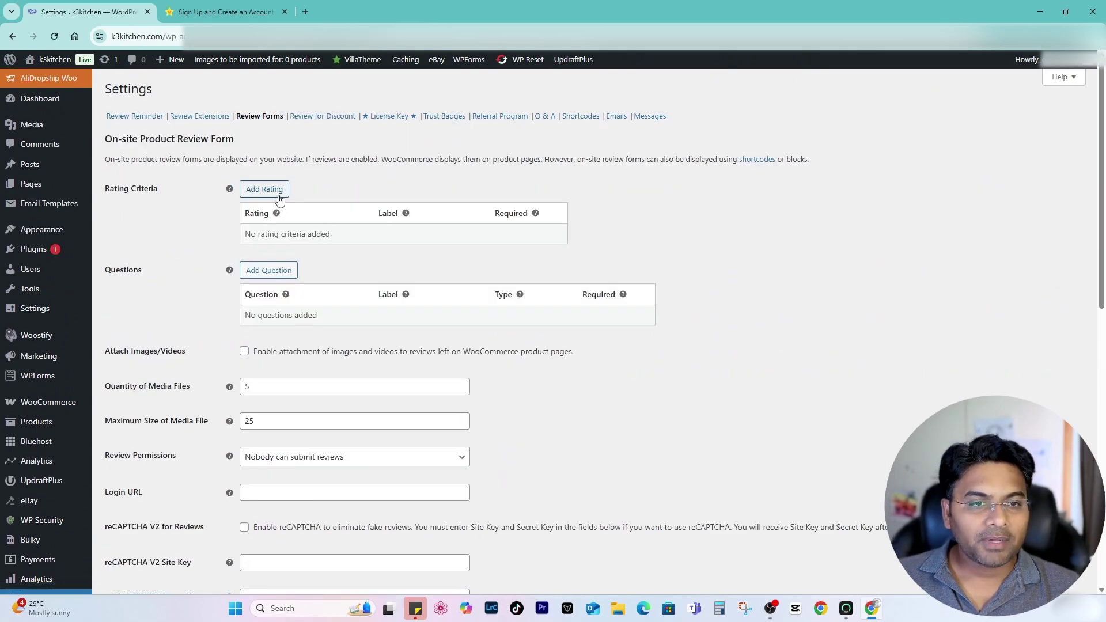
left_click(278, 192)
left_click(589, 295)
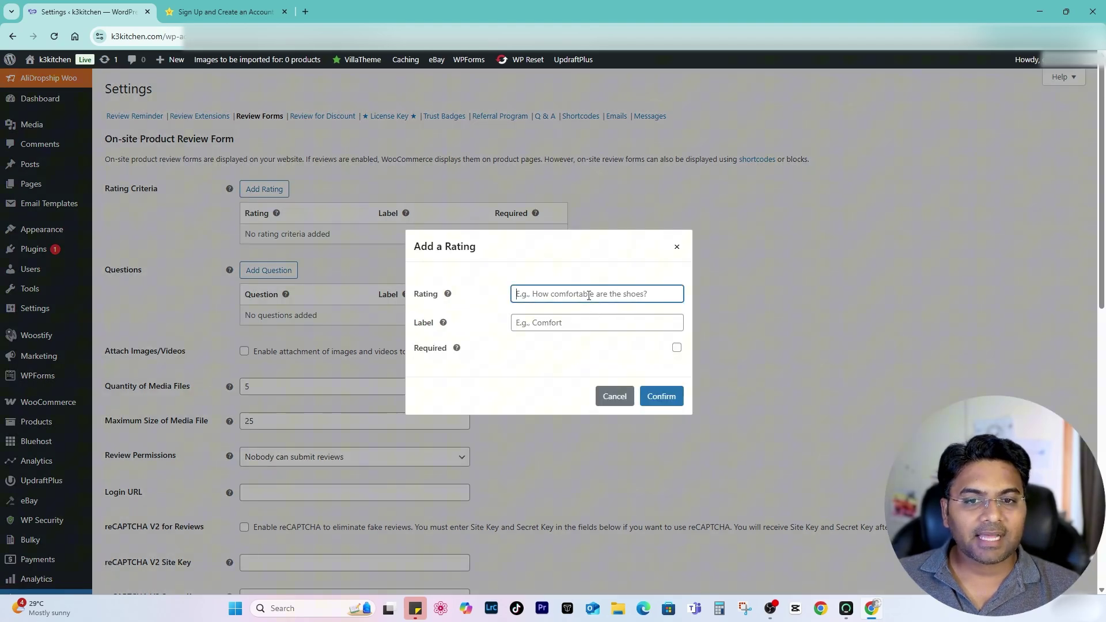
left_click(594, 329)
left_click(350, 357)
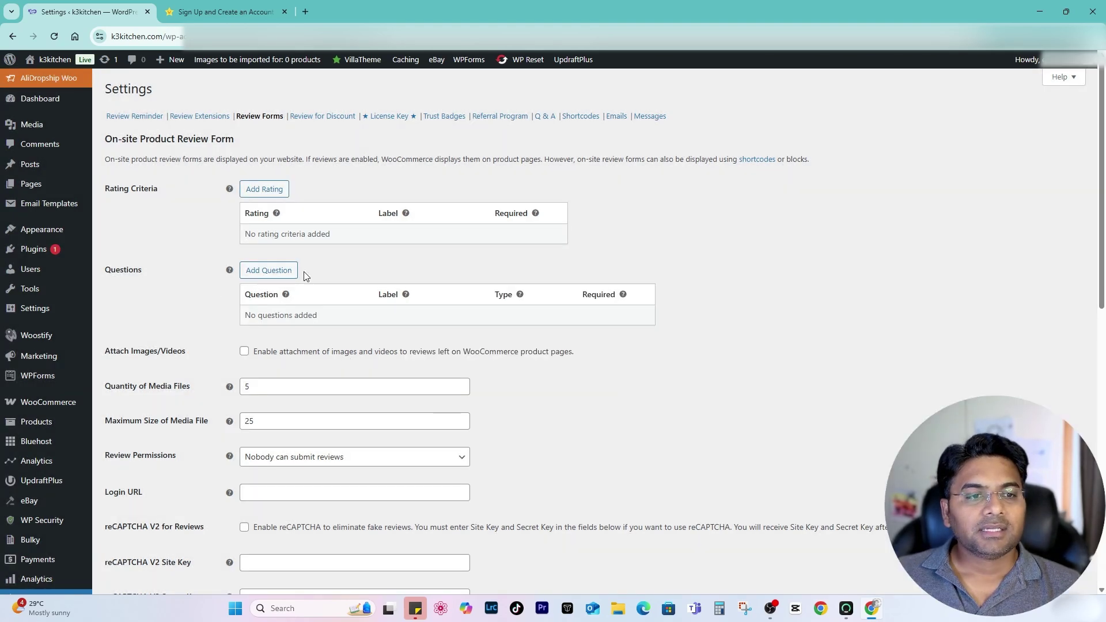
left_click(289, 277)
left_click(734, 311)
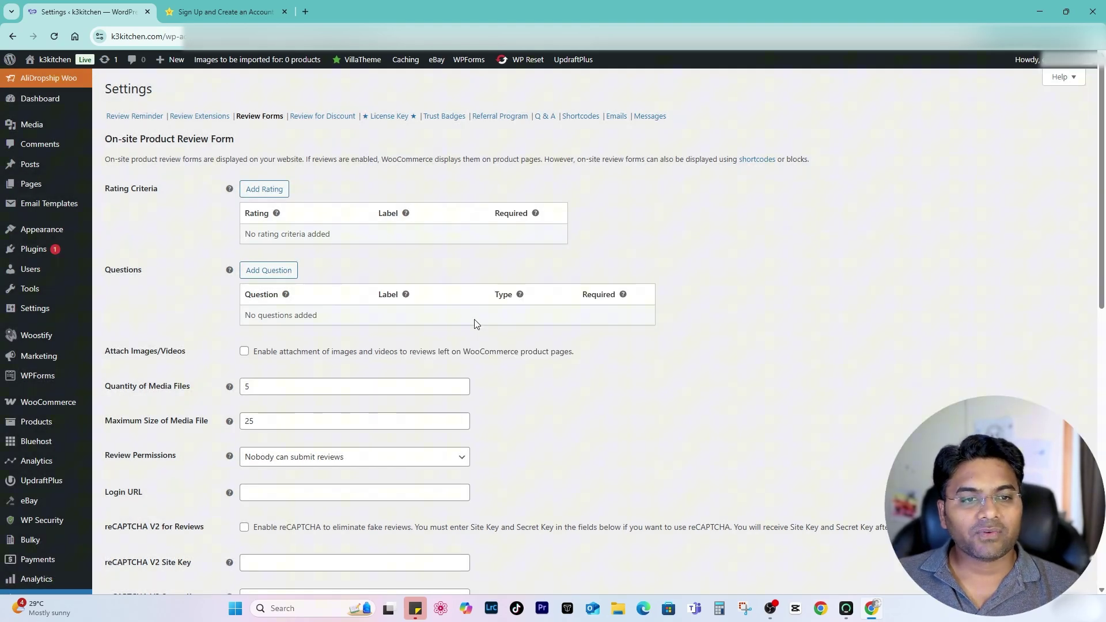
Allow image and video attachments (up to 5 files) and restrict reviews to verified owners.
scroll(238, 320, "down", 3)
left_click(245, 179)
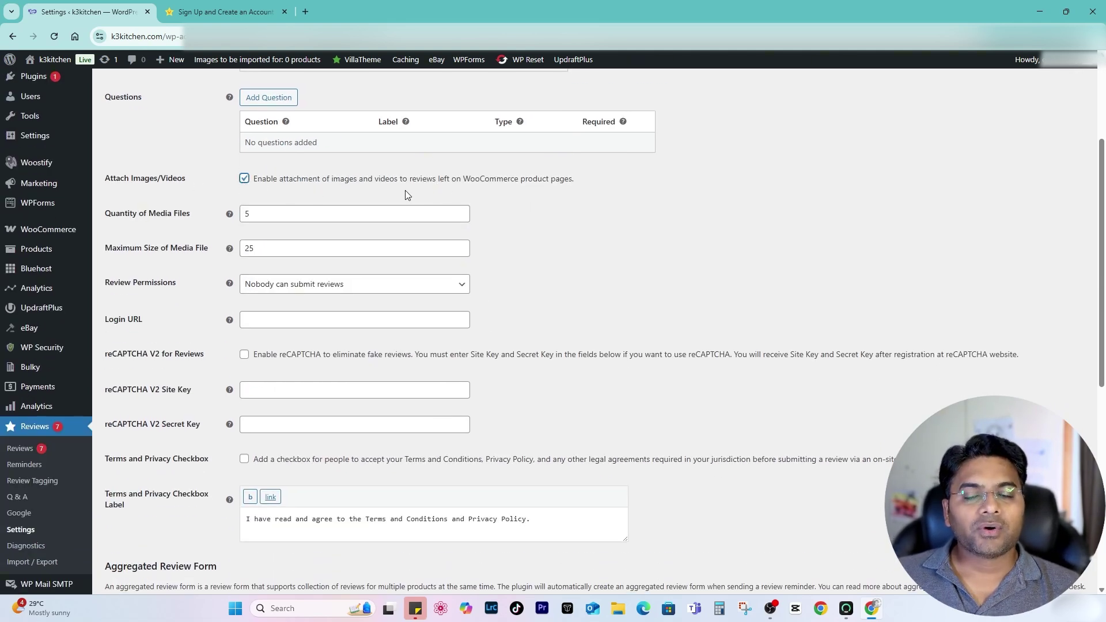
left_click_drag(463, 181, 575, 183)
left_click(595, 215)
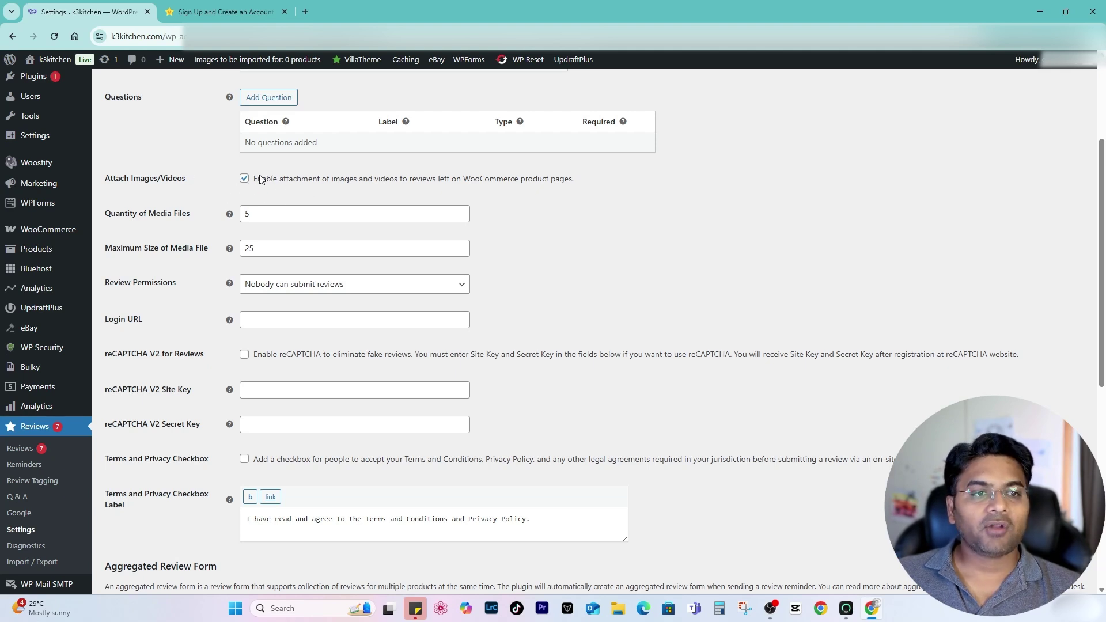
left_click(301, 215)
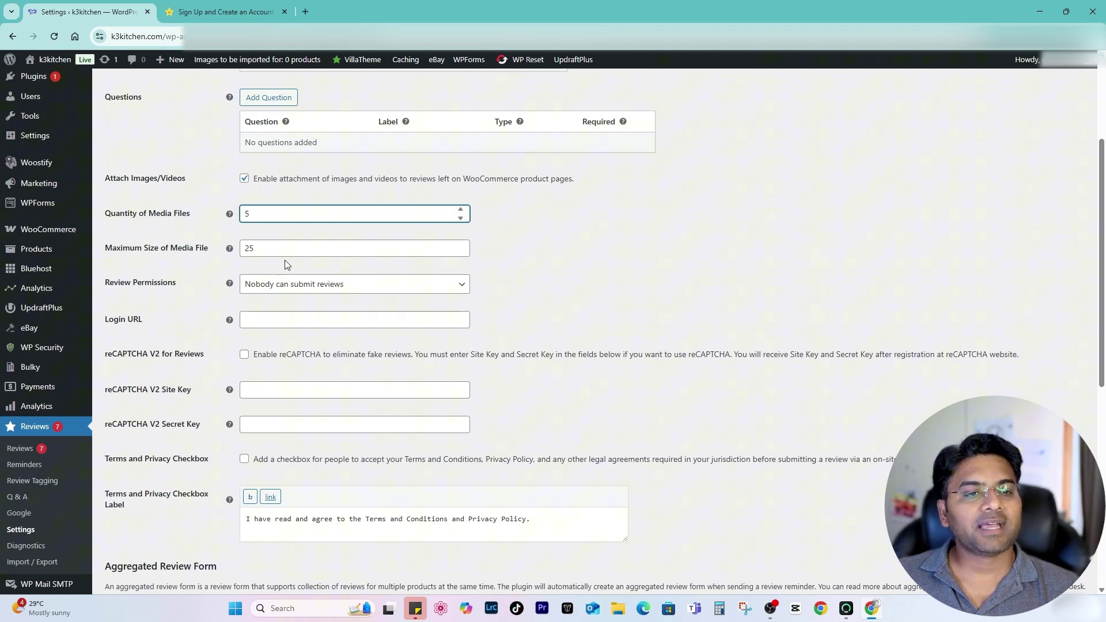
left_click(569, 263)
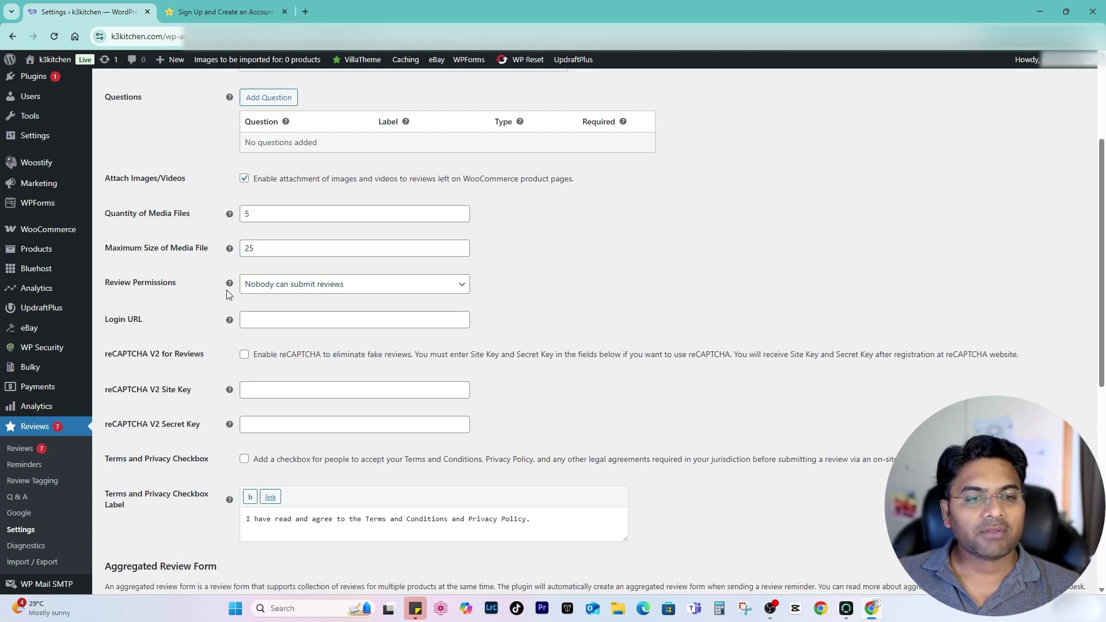
left_click(275, 286)
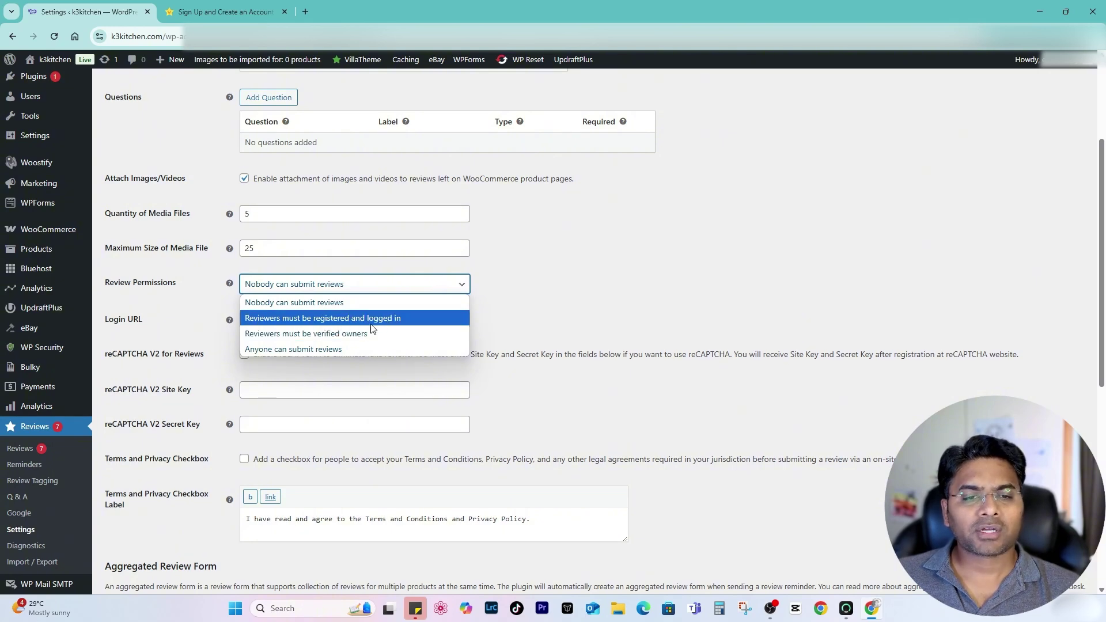
left_click(337, 333)
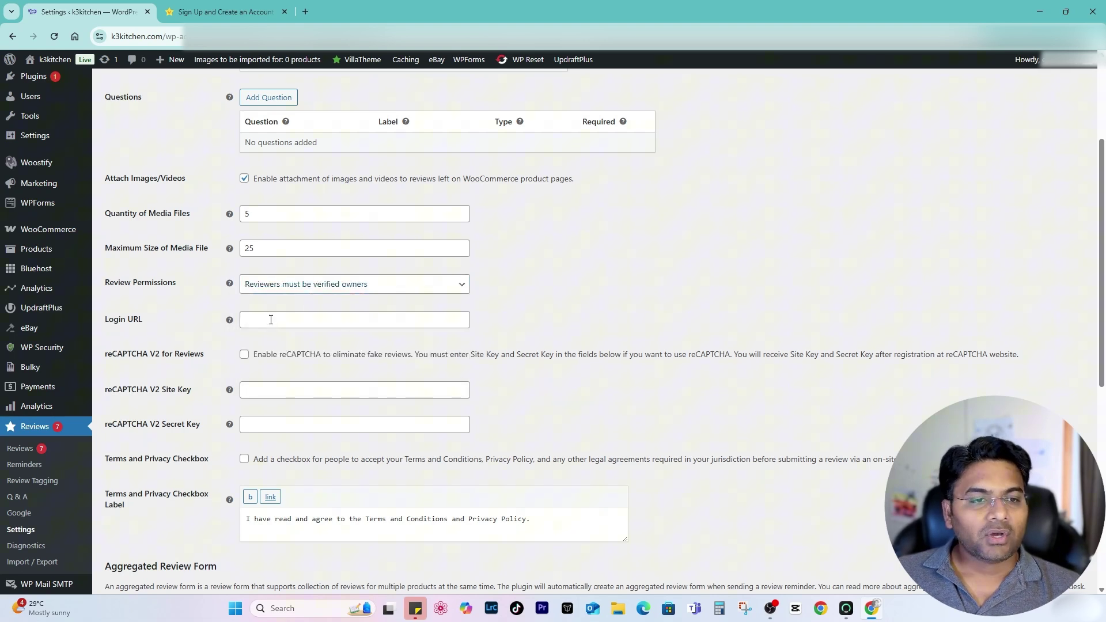
left_click(310, 324)
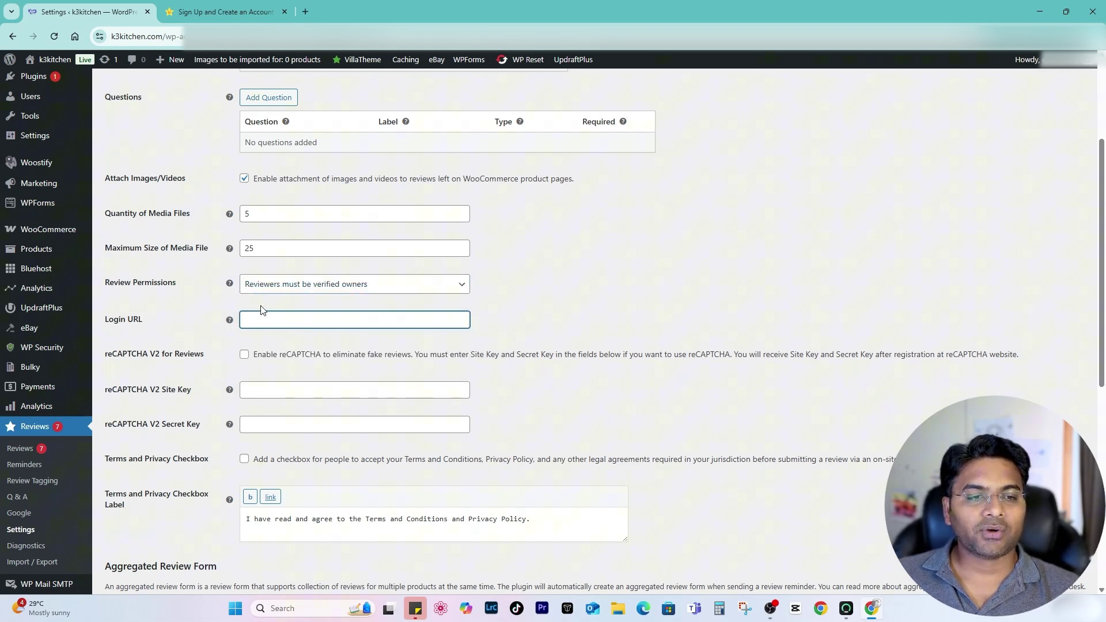
Try the reCAPTCHA options, then turn on the terms and privacy consent checkbox.
scroll(484, 326, "down", 2)
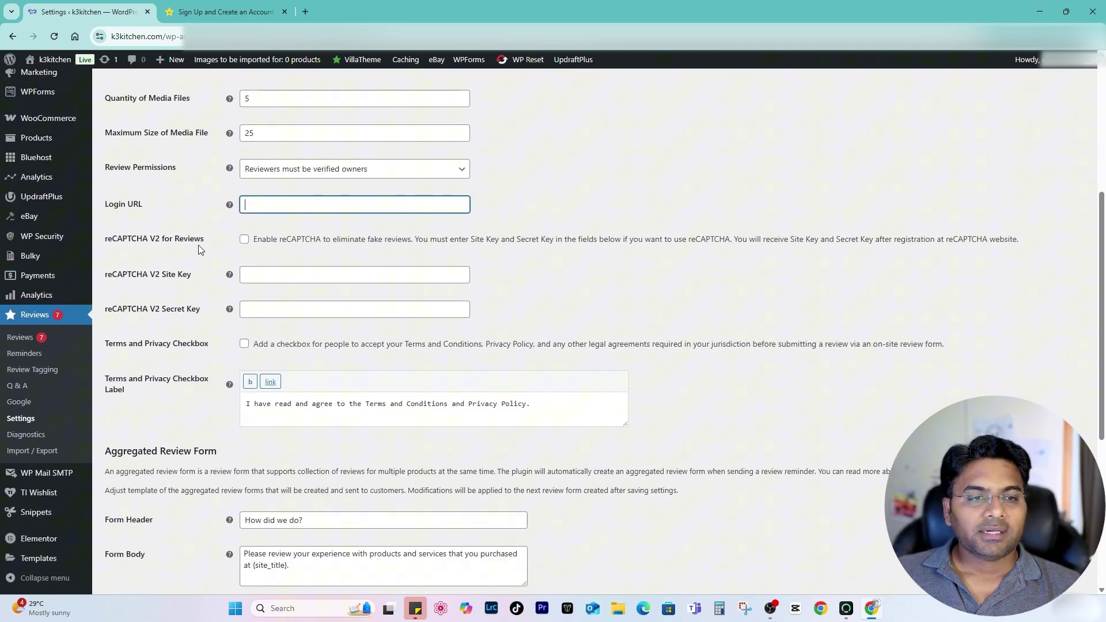
left_click(244, 239)
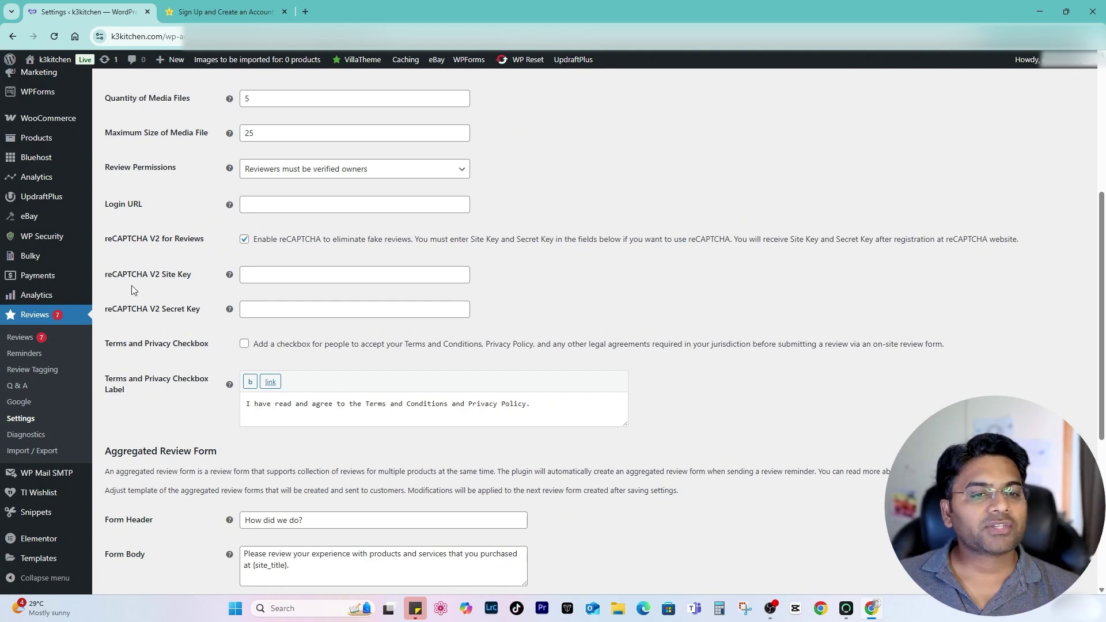
double_click(185, 275)
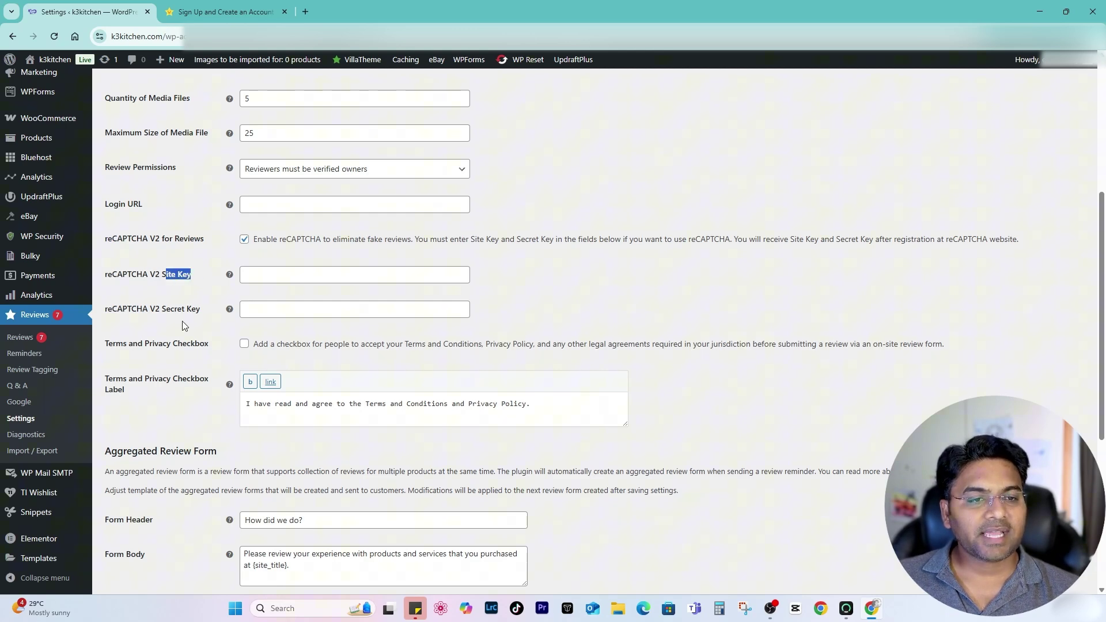
left_click(313, 302)
left_click(298, 281)
left_click(299, 307)
left_click(516, 301)
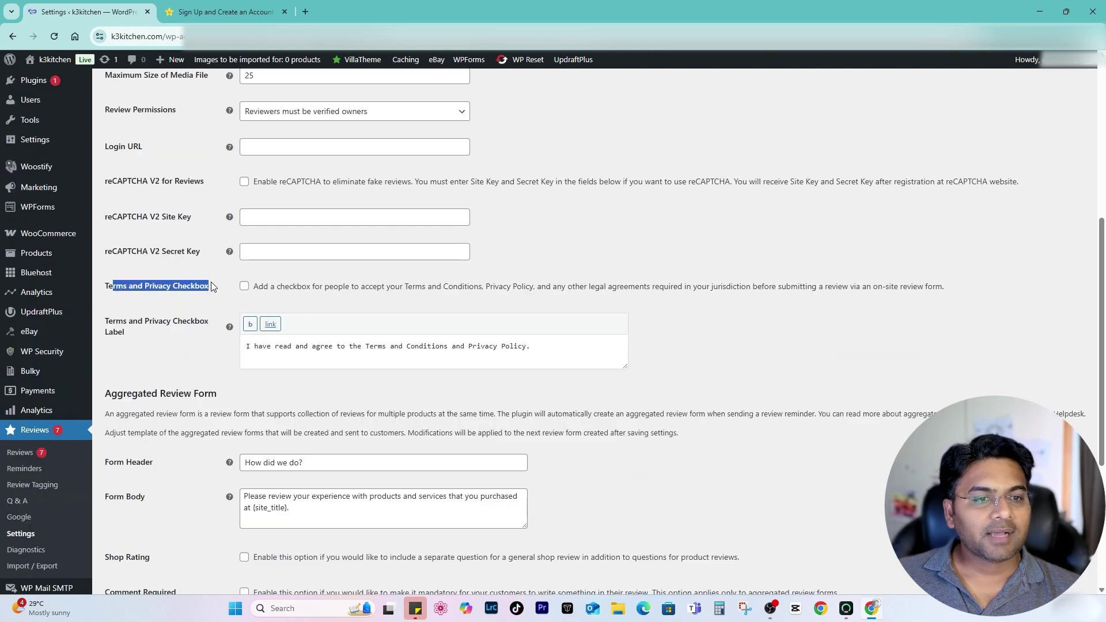
left_click(213, 286)
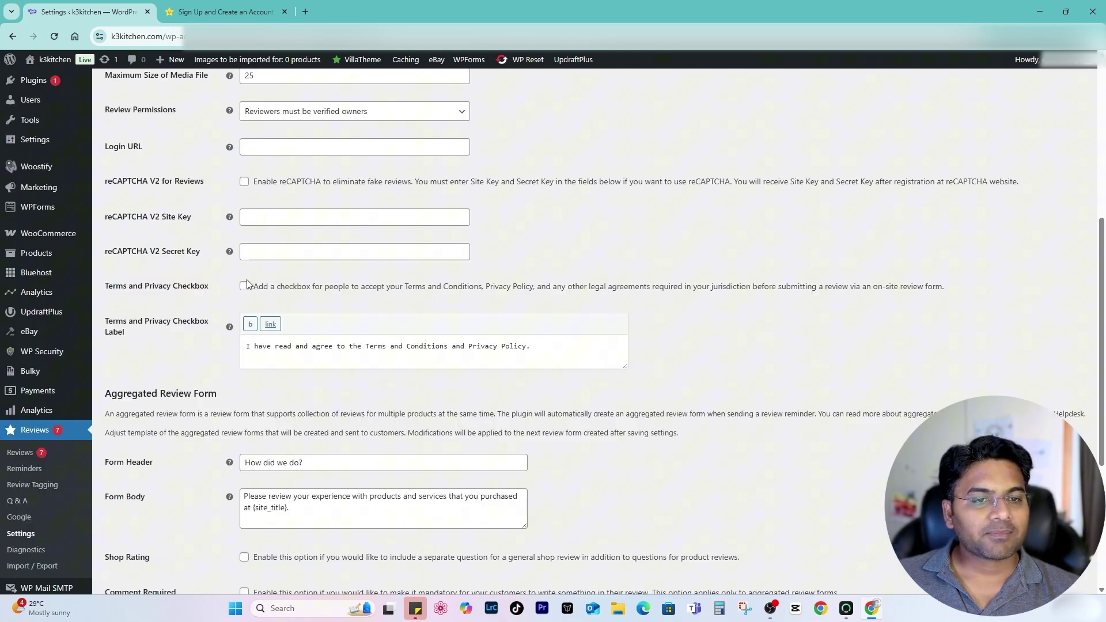
left_click(244, 286)
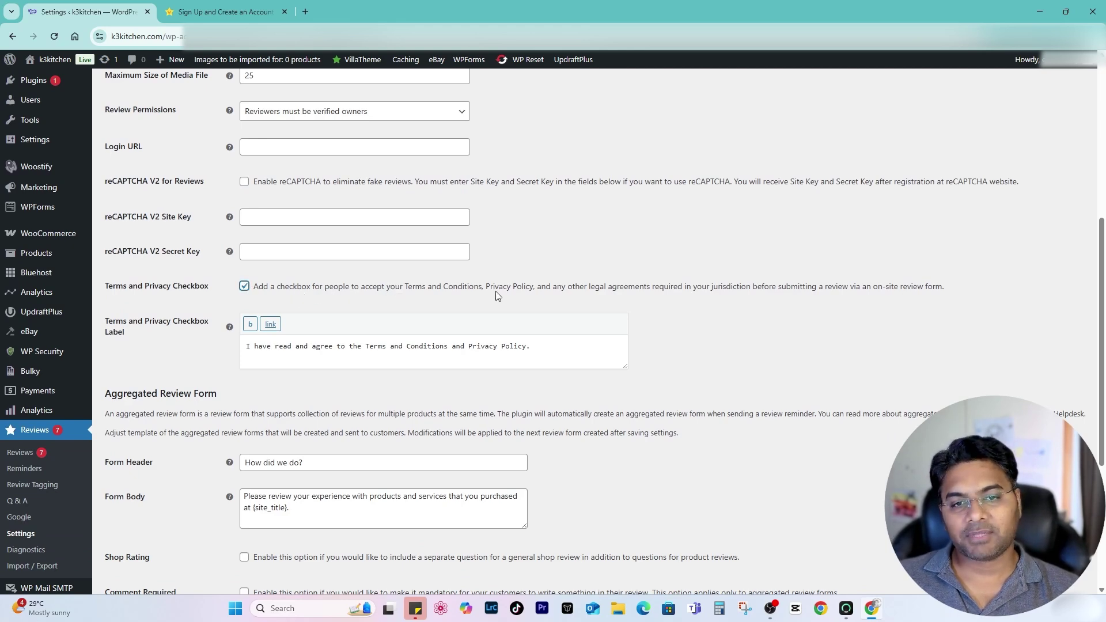
Set aggregated Form Color 1 to red (#db4437) and save the review form settings.
scroll(371, 450, "down", 4)
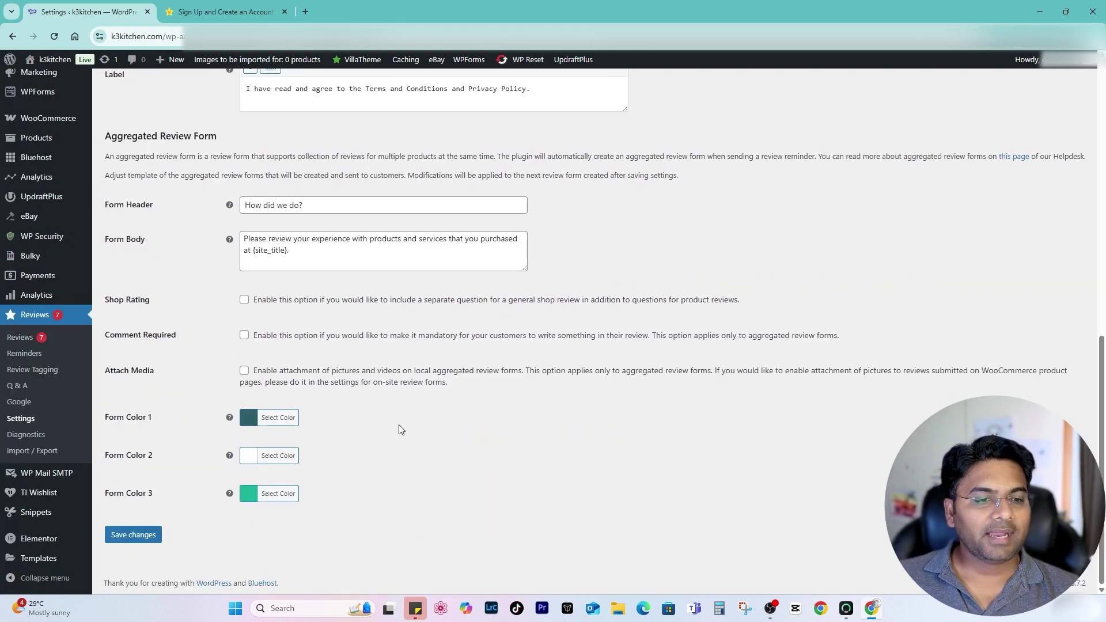
left_click(274, 418)
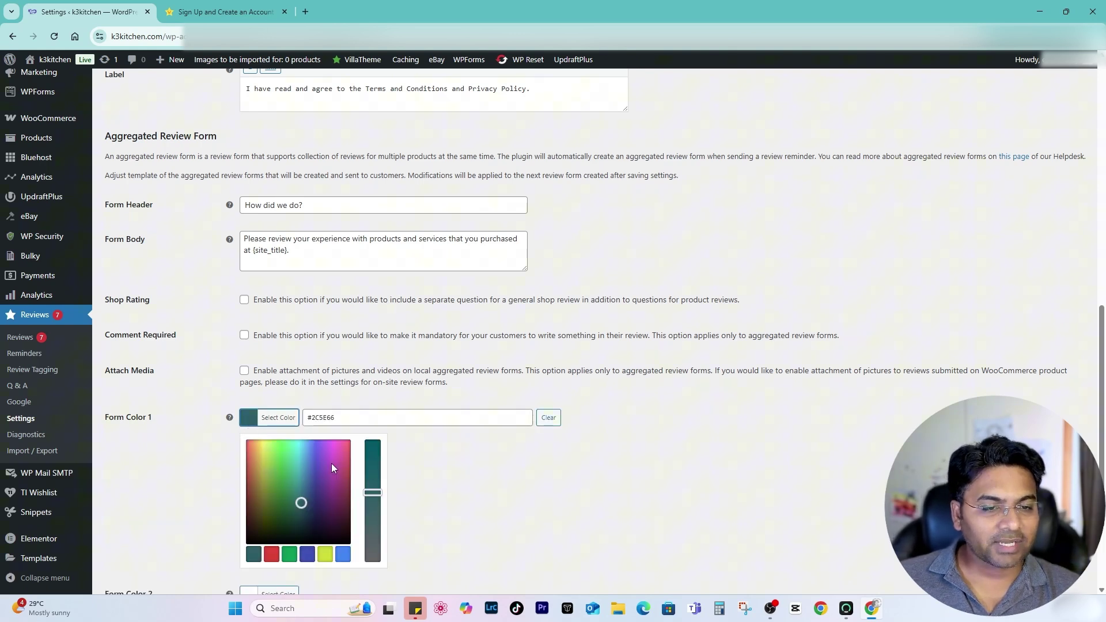
left_click(271, 553)
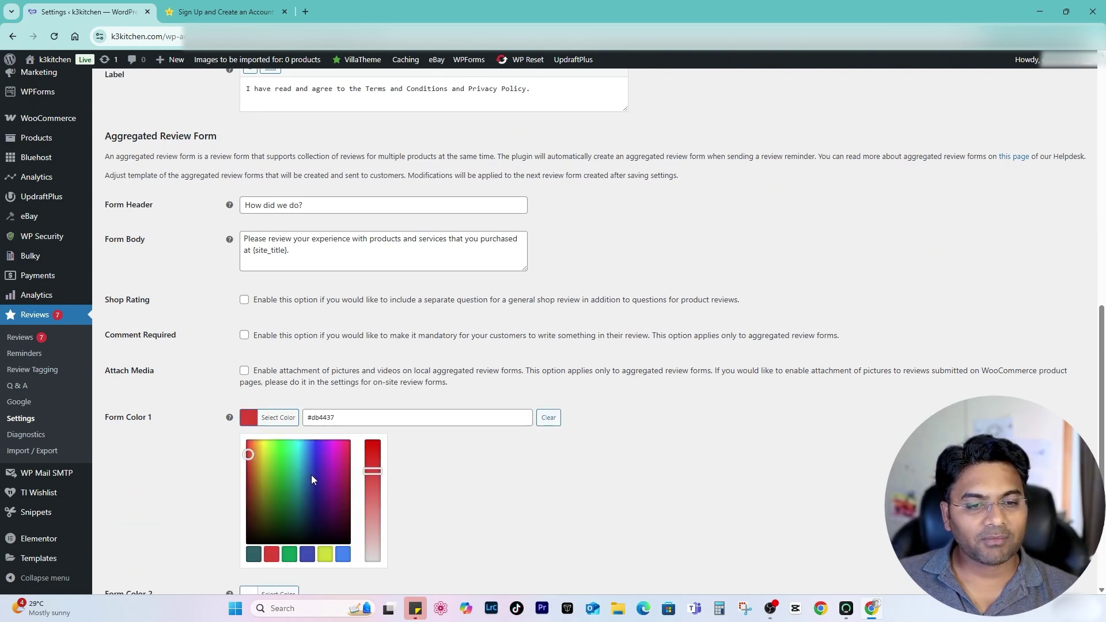
left_click(211, 427)
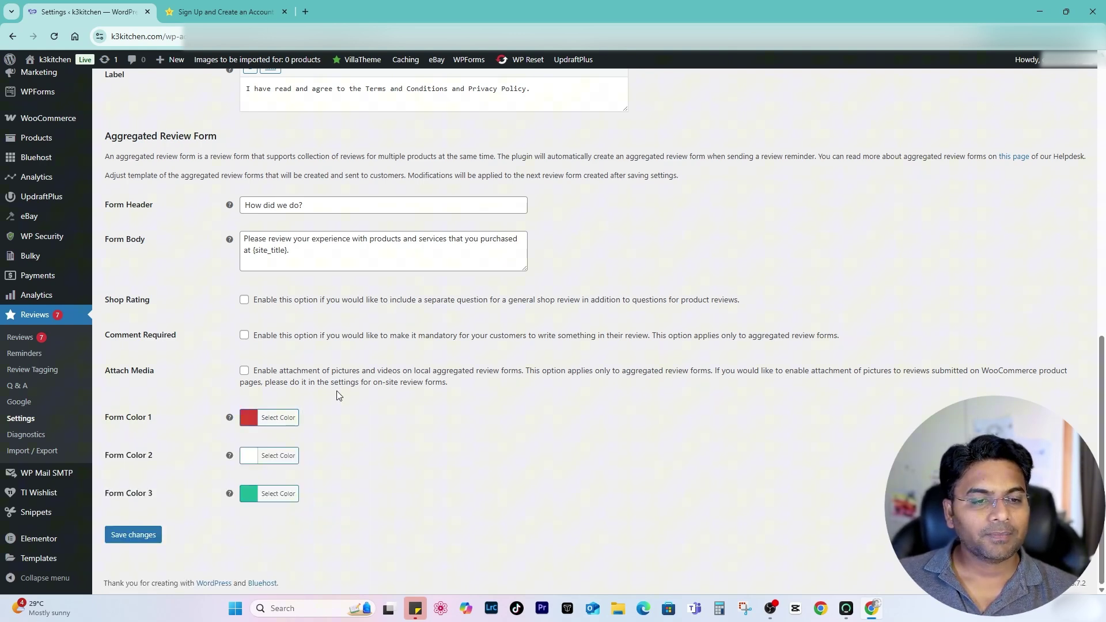
left_click(154, 533)
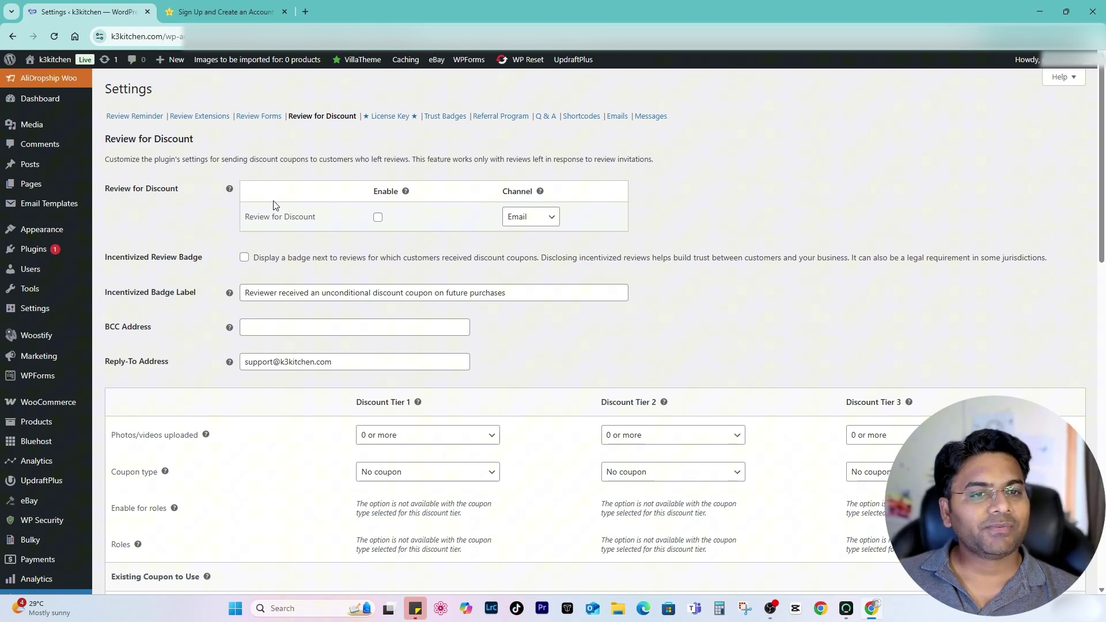
Enable Review for Discount coupons and the Incentivized Review Badge with its default label.
left_click(378, 218)
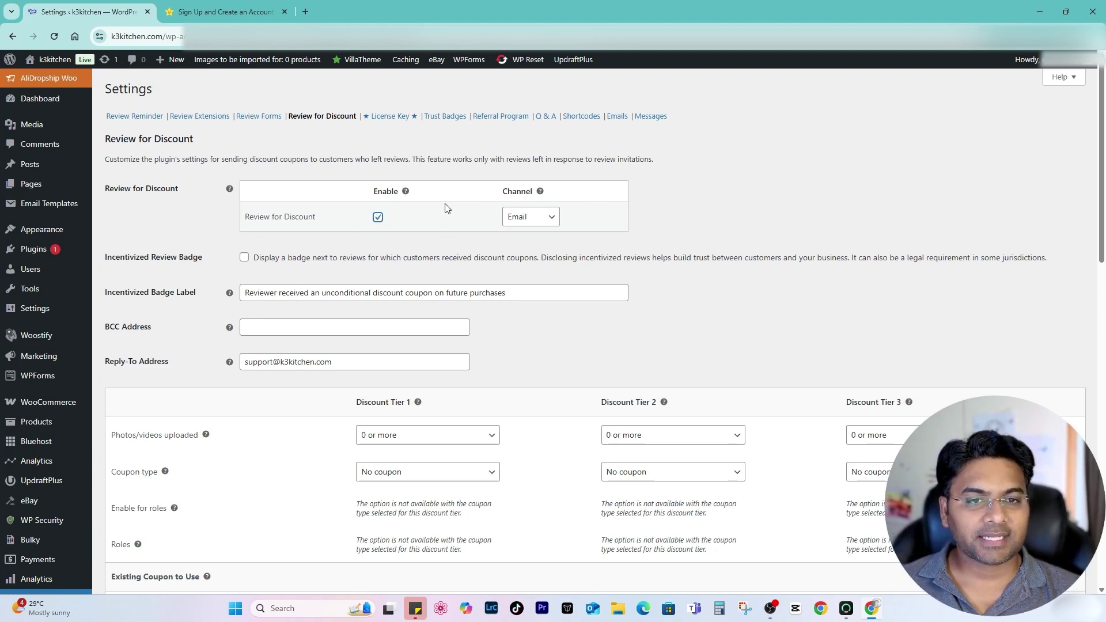
left_click_drag(110, 258, 191, 260)
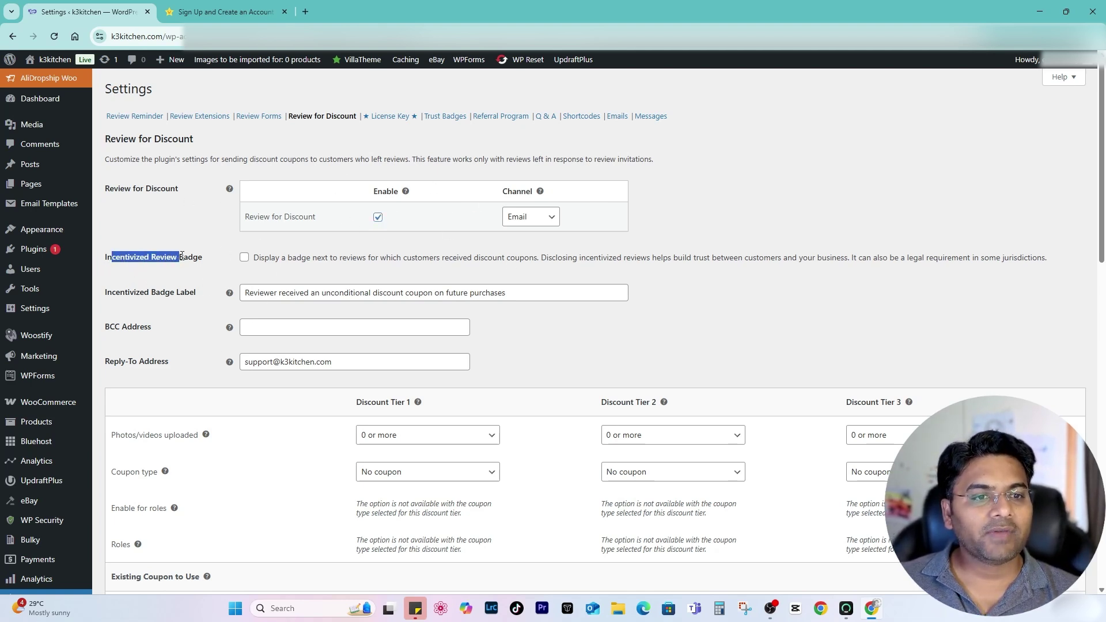
left_click(185, 267)
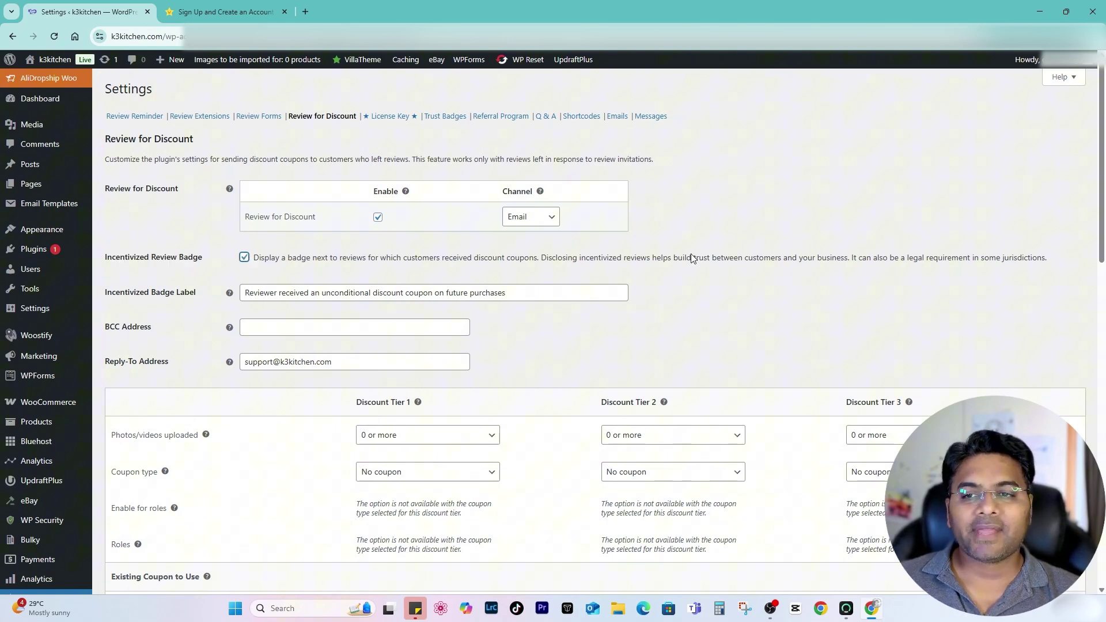
left_click_drag(580, 263, 706, 262)
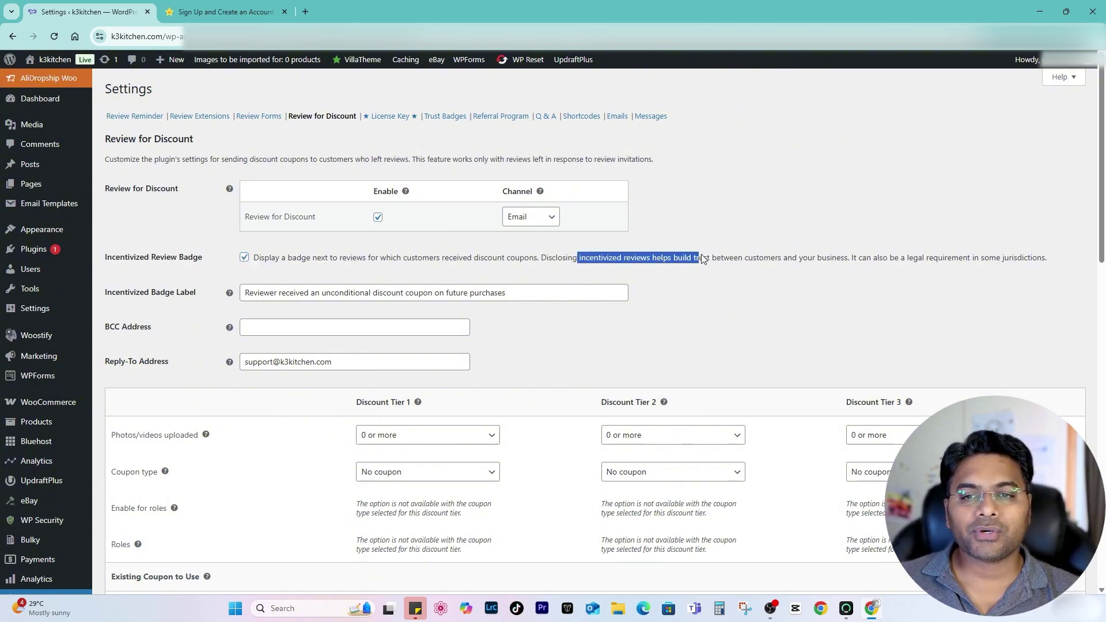
left_click(730, 264)
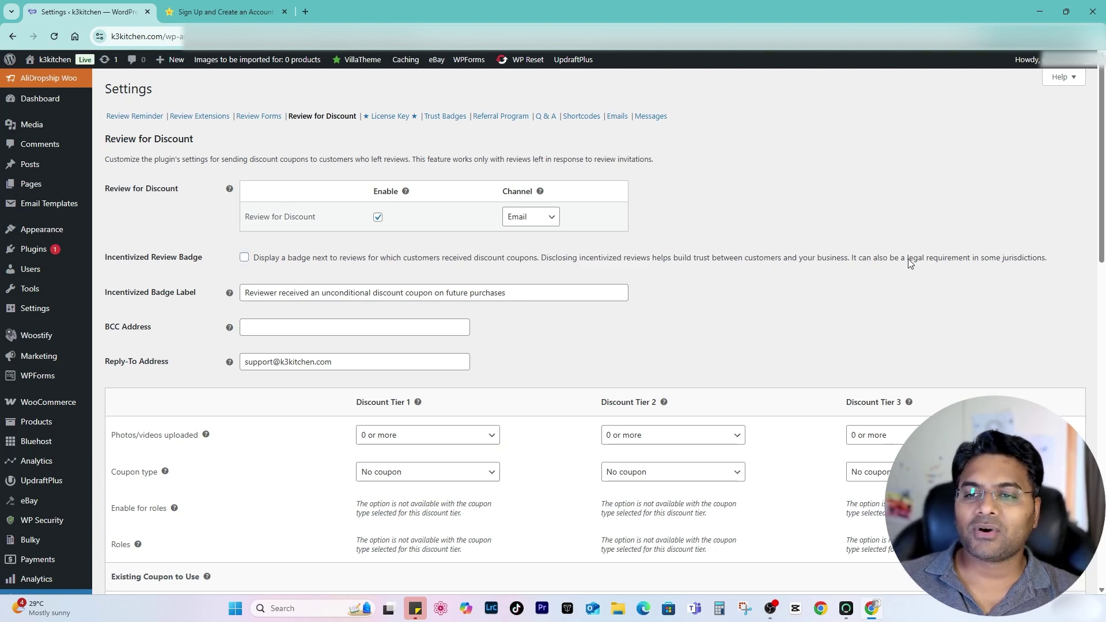
left_click_drag(909, 258, 968, 263)
left_click(677, 334)
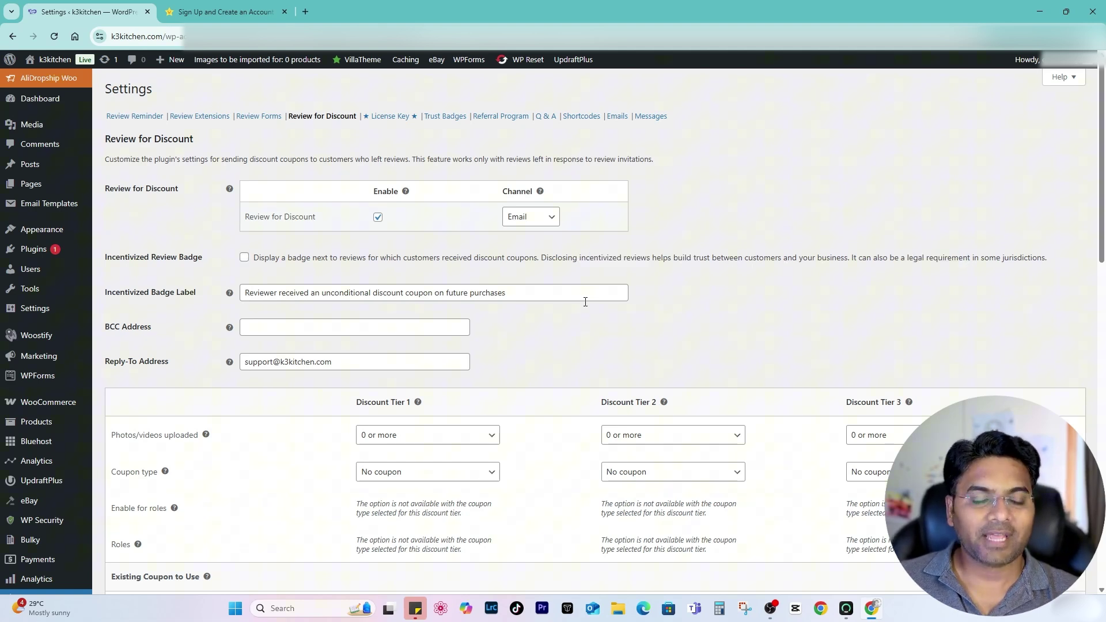
left_click(244, 258)
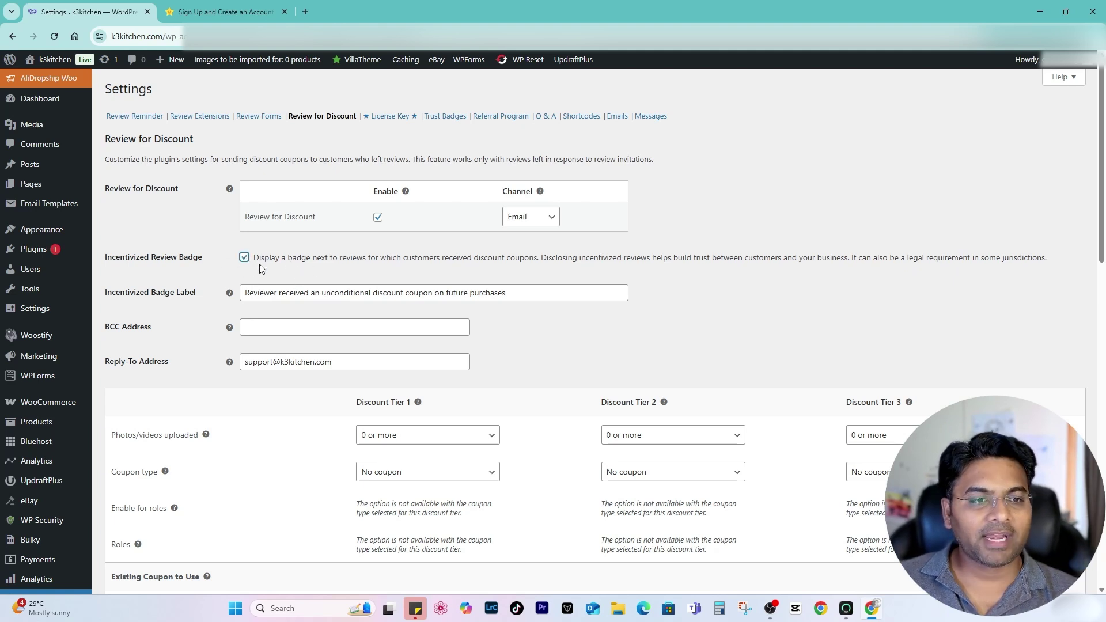
Copy the reply-to support address into the BCC address field.
scroll(179, 353, "down", 1)
left_click_drag(108, 273, 162, 277)
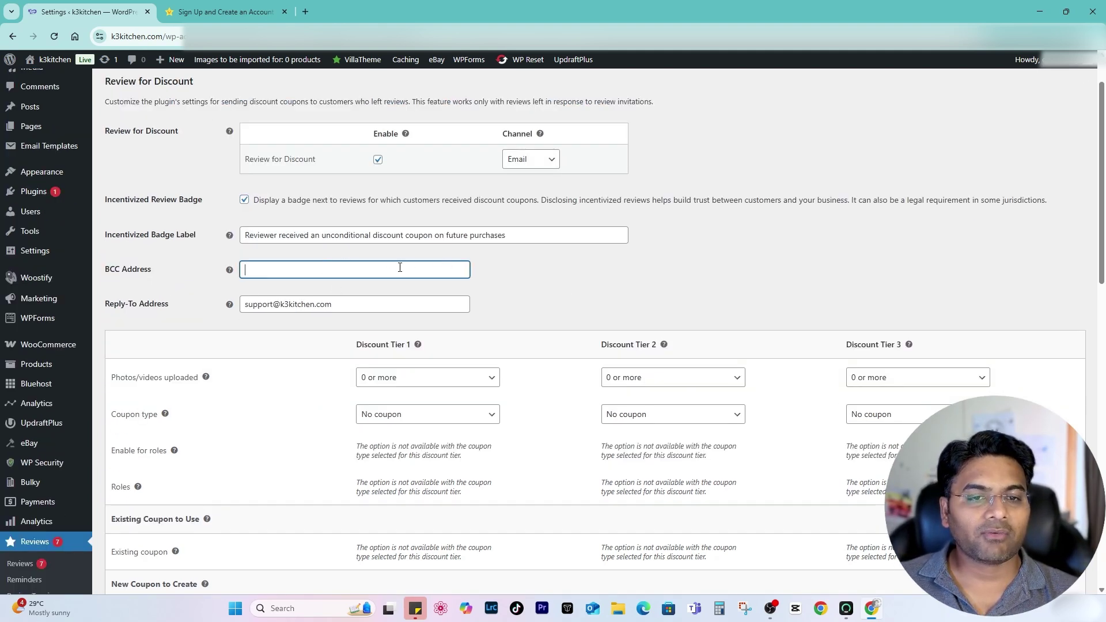
key("Tab")
key("ctrl+c")
left_click(296, 263)
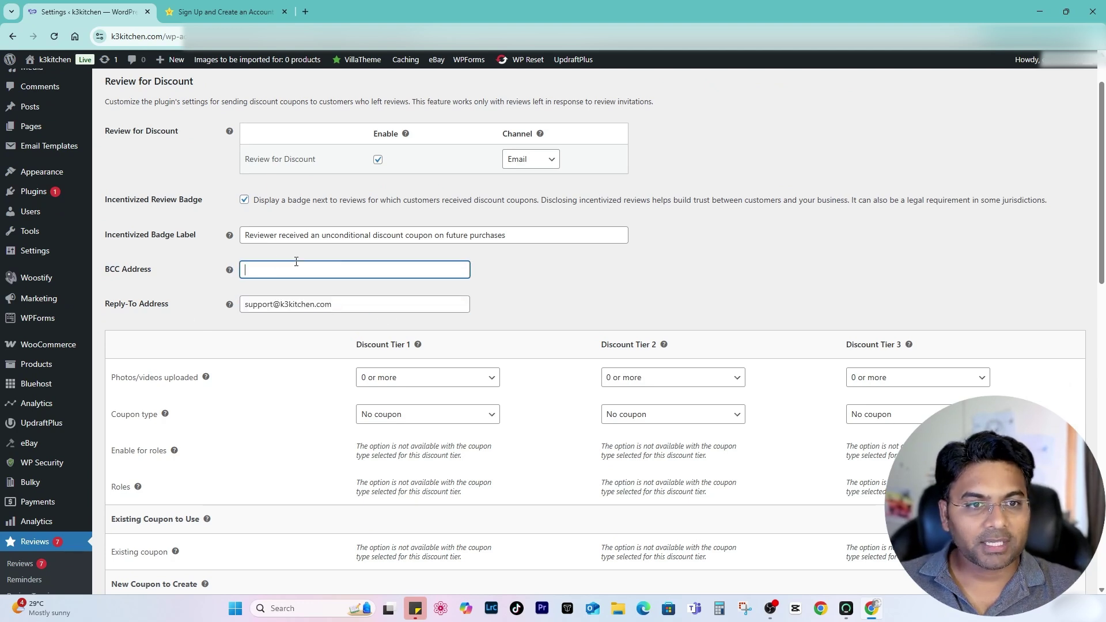
key("ctrl+v")
left_click(552, 290)
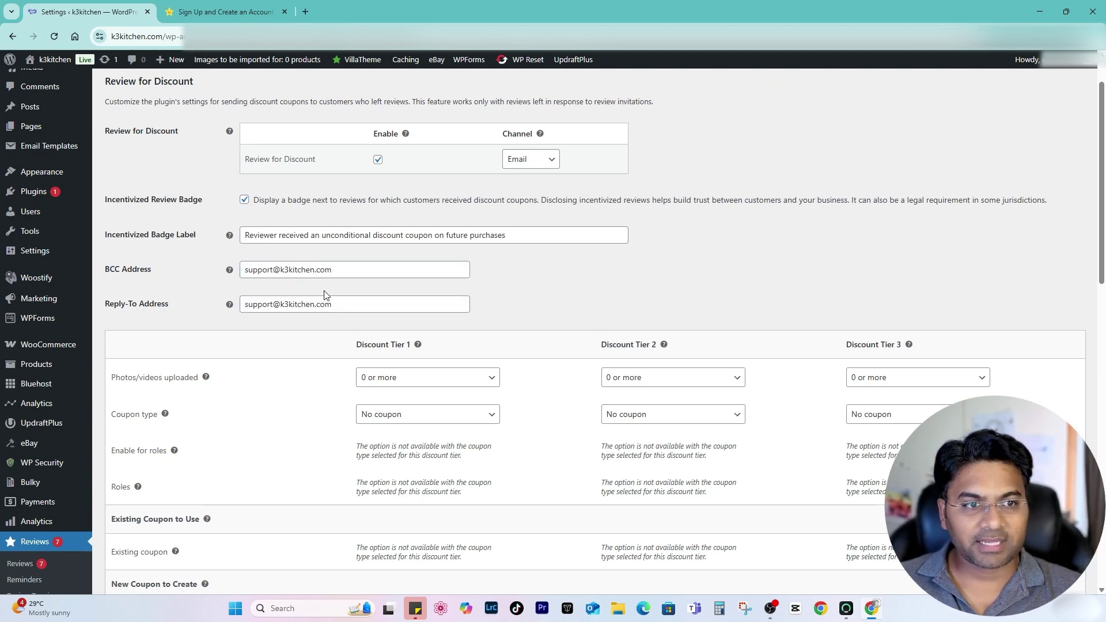
Keep the Discount Tier 1 photos/videos requirement at 0 or more.
scroll(325, 295, "down", 1)
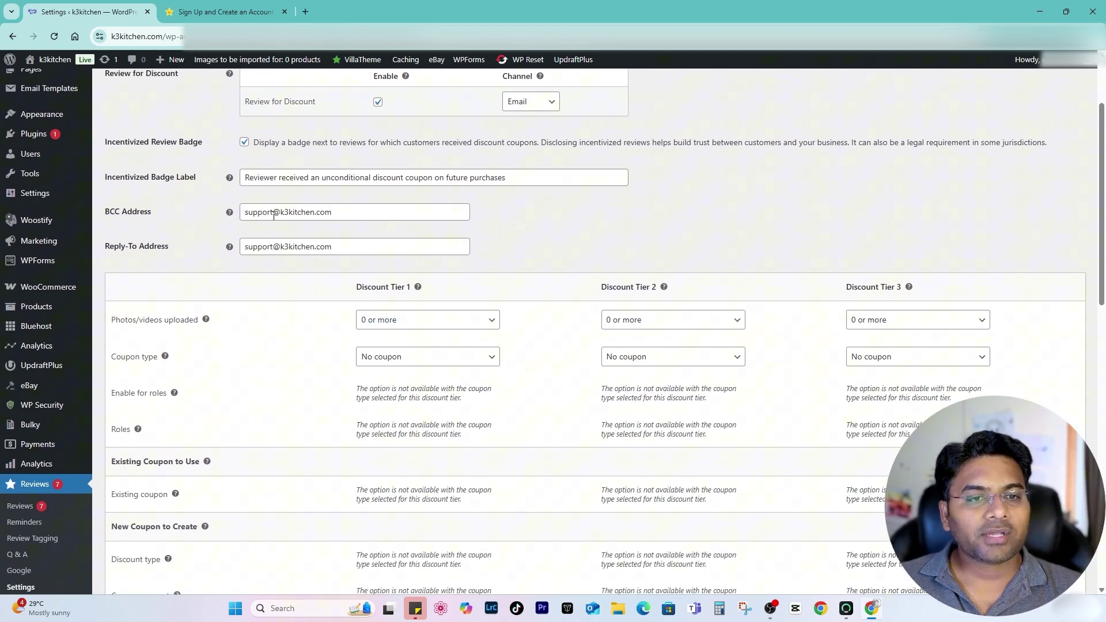
scroll(561, 311, "down", 2)
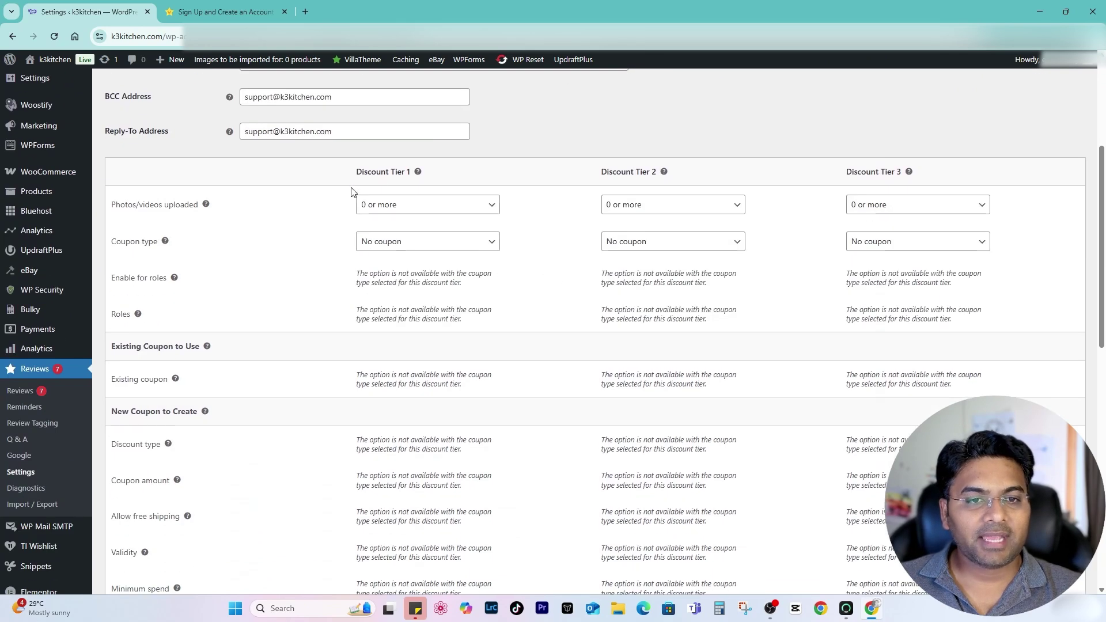
left_click(386, 206)
left_click(383, 240)
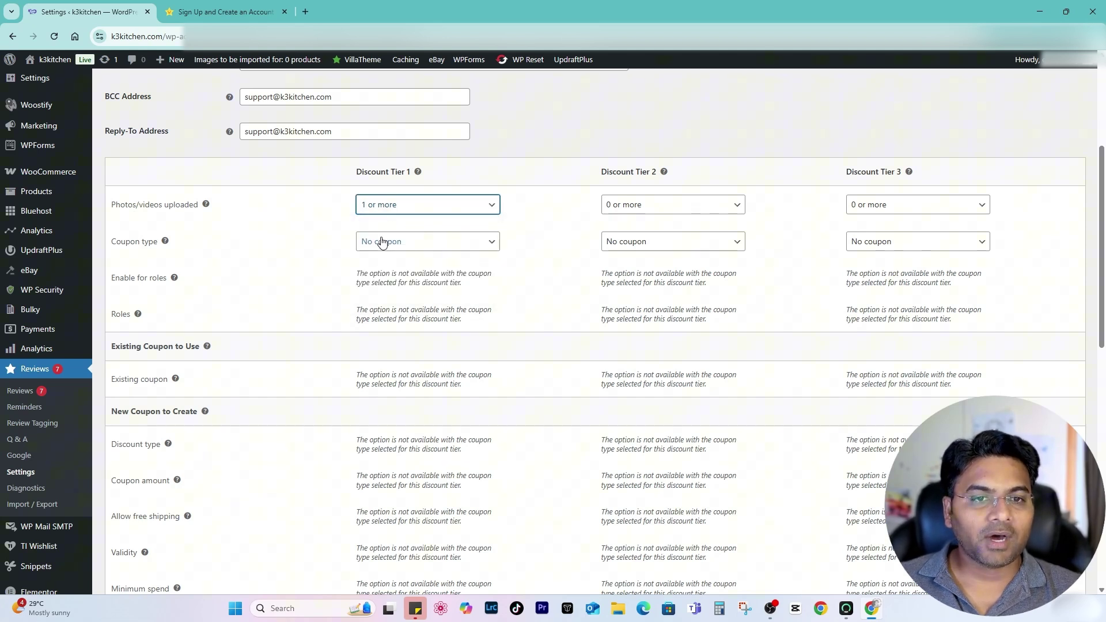
left_click(408, 209)
left_click(381, 223)
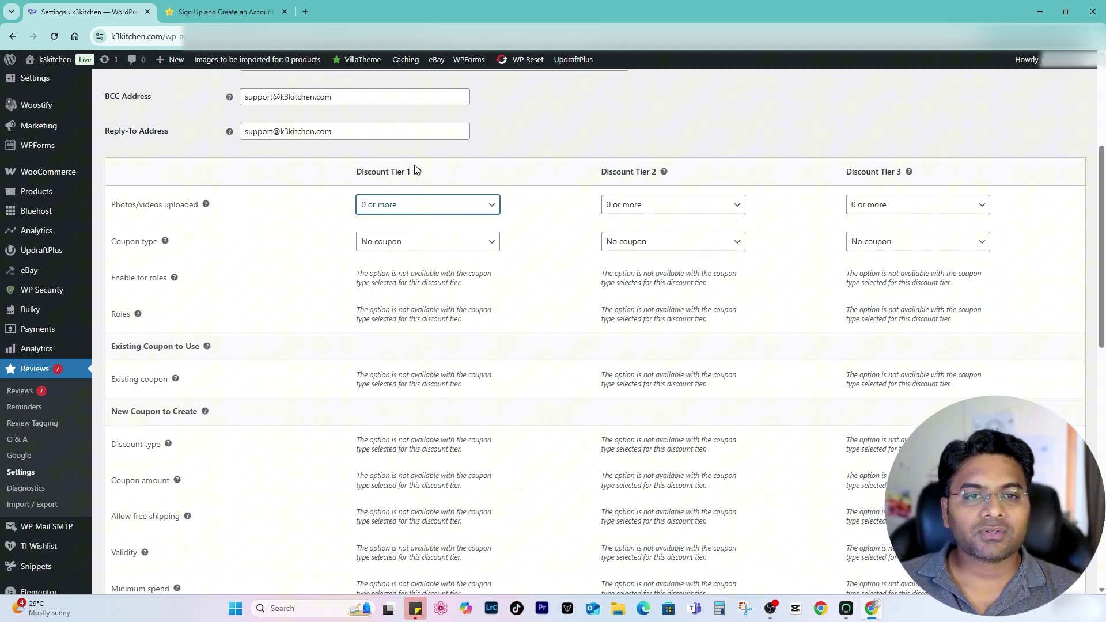
Make Tier 1 generate a new coupon, limited to the Customer role.
left_click_drag(409, 173, 374, 179)
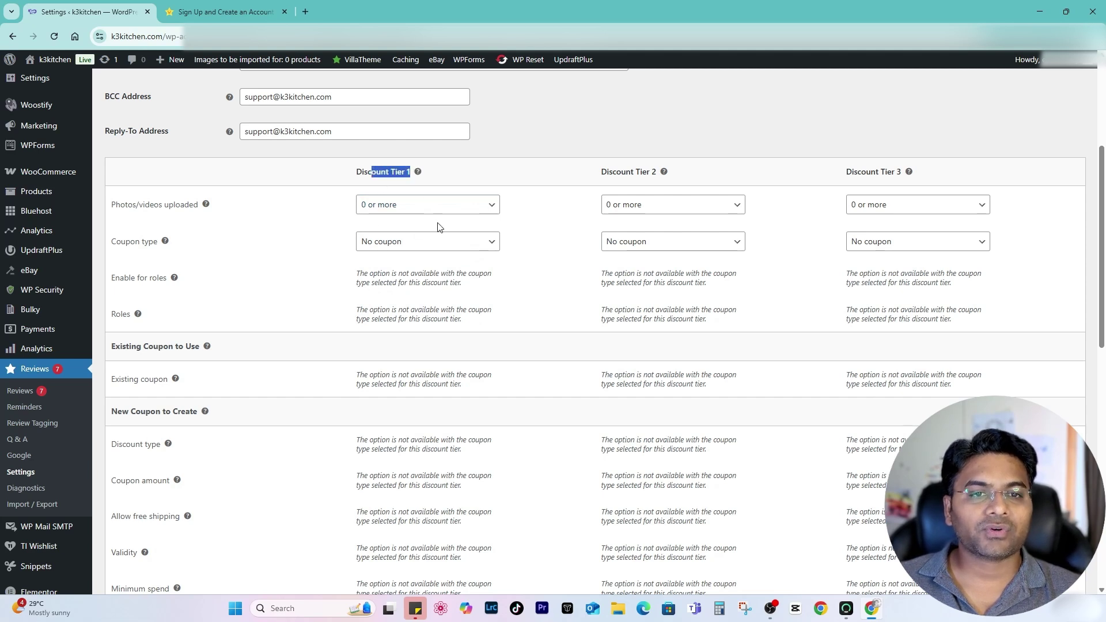
left_click(455, 241)
left_click(402, 281)
left_click(400, 280)
left_click(399, 281)
left_click(398, 317)
left_click(403, 415)
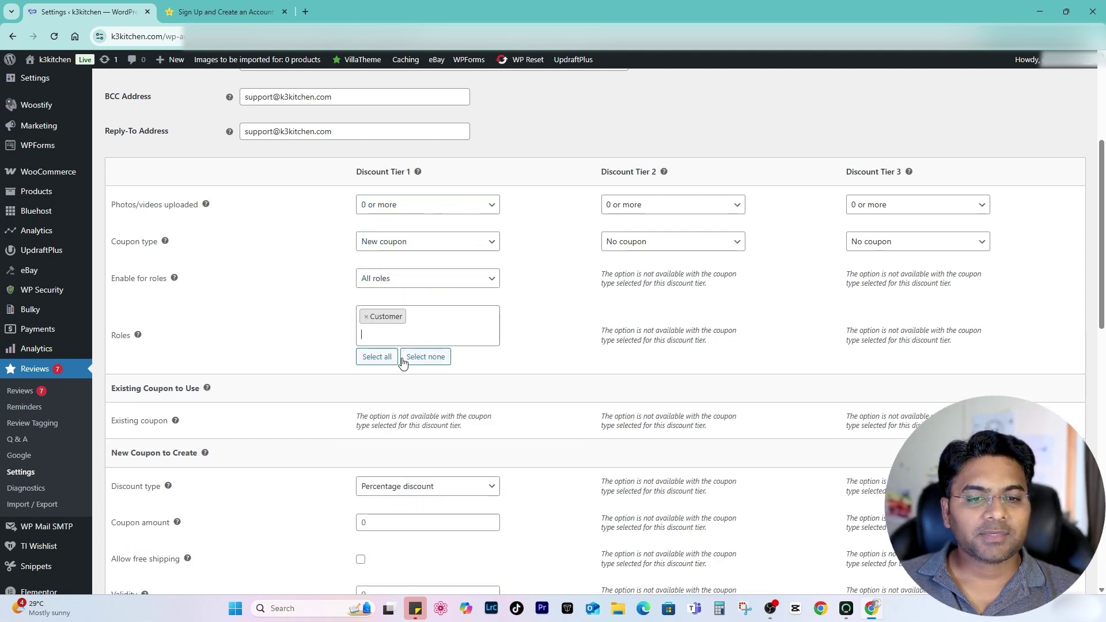
Give the Tier 1 coupon amount 5, free shipping and a 7-day validity.
scroll(353, 378, "down", 5)
left_click(406, 234)
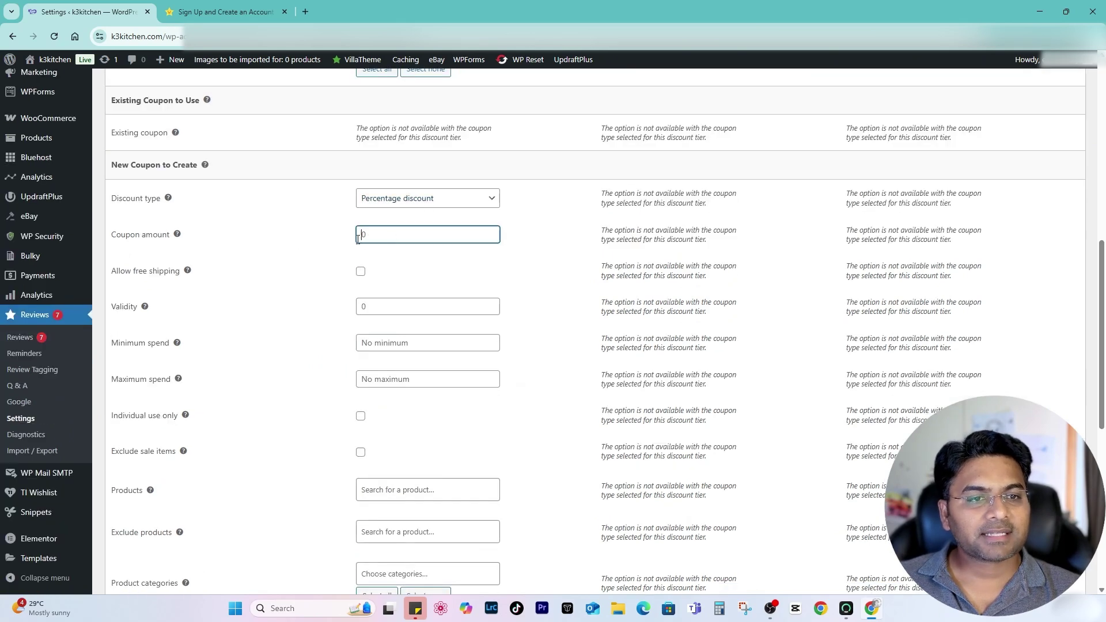
left_click(299, 241)
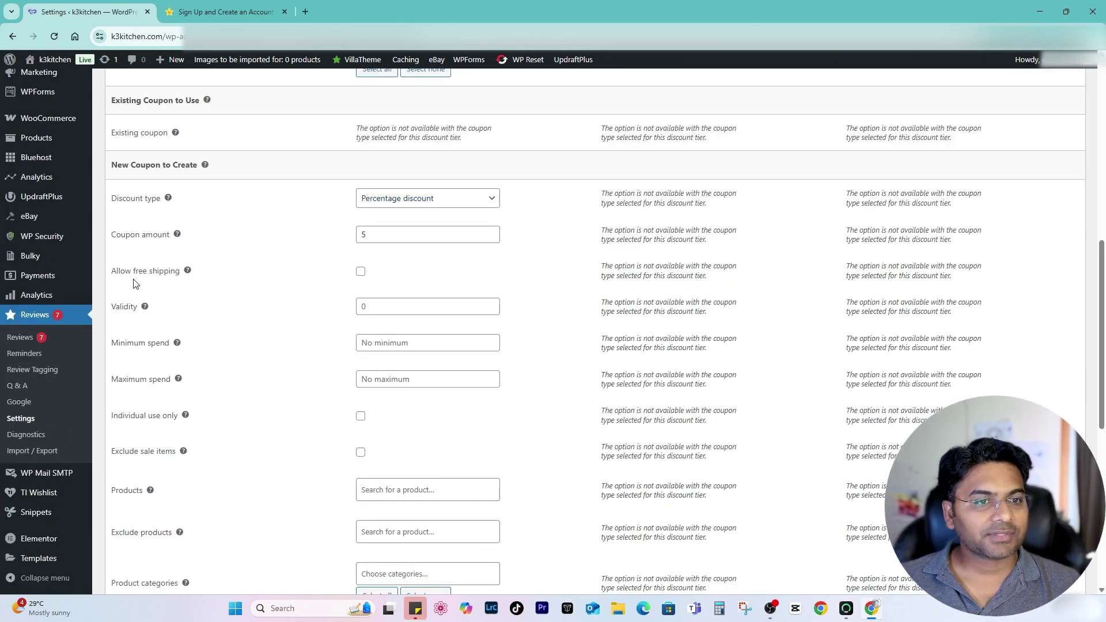
left_click(360, 272)
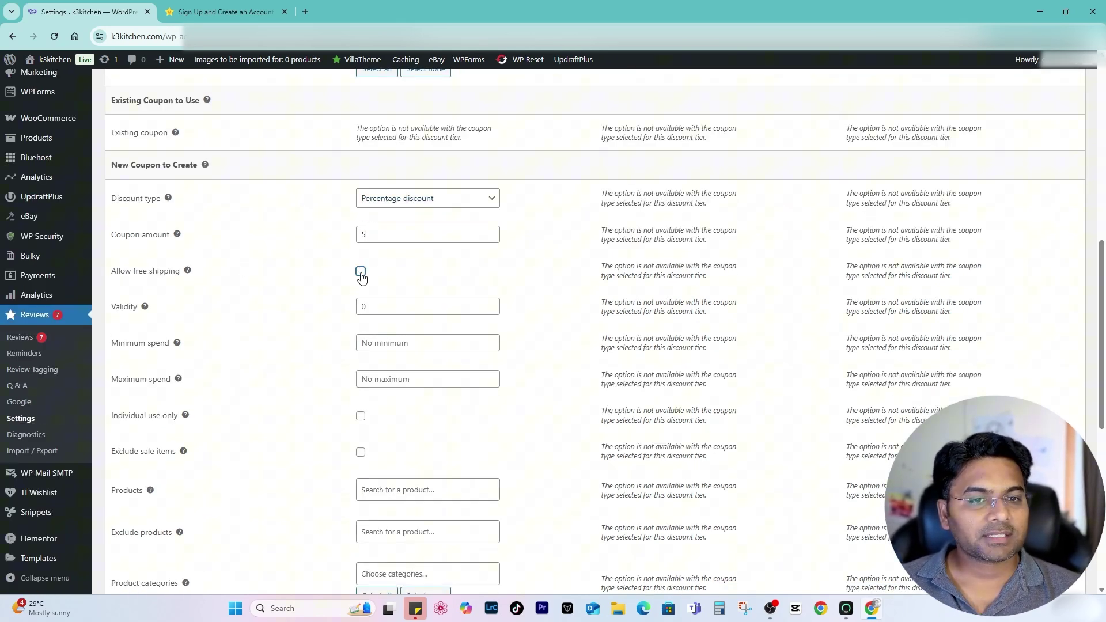
left_click(360, 306)
type("7")
left_click(299, 331)
scroll(294, 340, "down", 2)
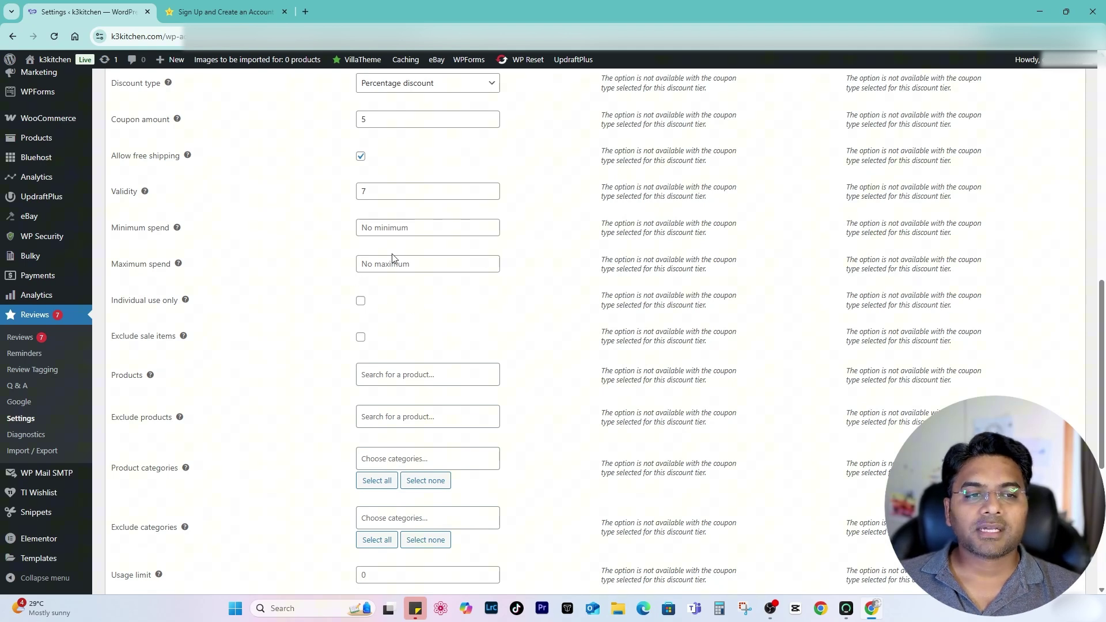
left_click(389, 120)
left_click(298, 151)
Make the coupon individual use only with prefix K3K, and save the settings.
scroll(380, 323, "down", 1)
scroll(379, 323, "down", 1)
left_click(361, 243)
scroll(381, 279, "down", 2)
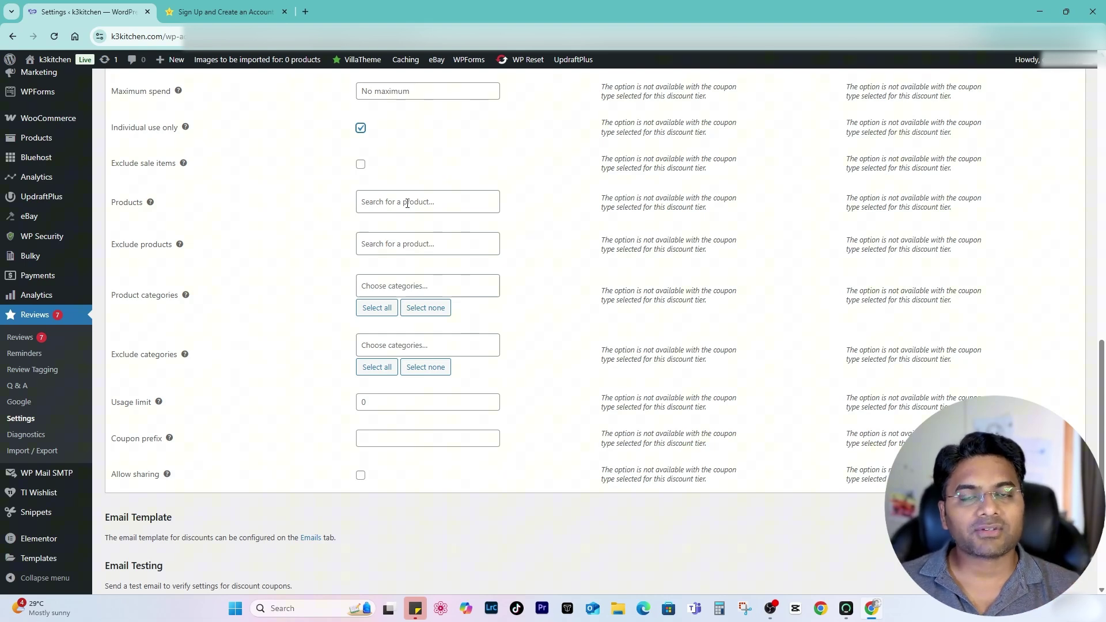
scroll(380, 325, "down", 3)
left_click(419, 281)
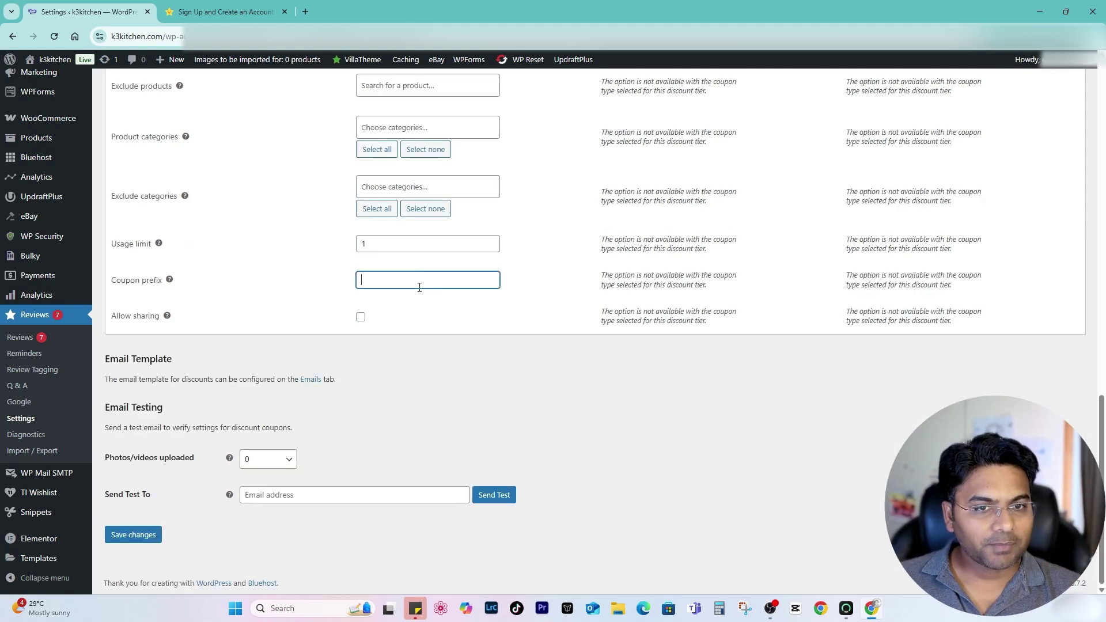
type("K#K")
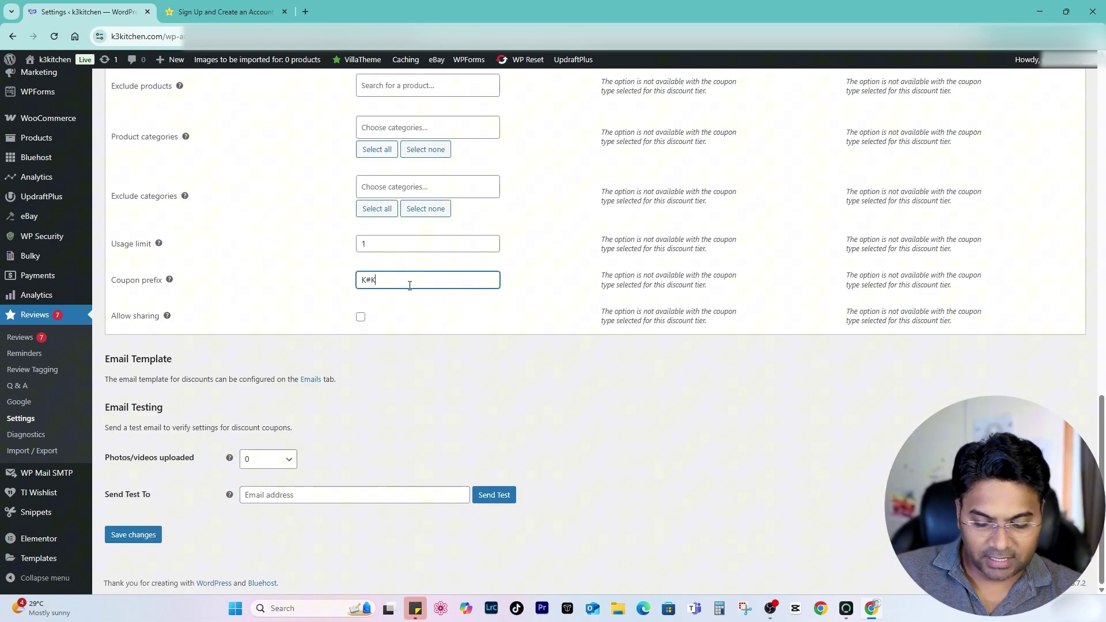
type("3K")
left_click(364, 324)
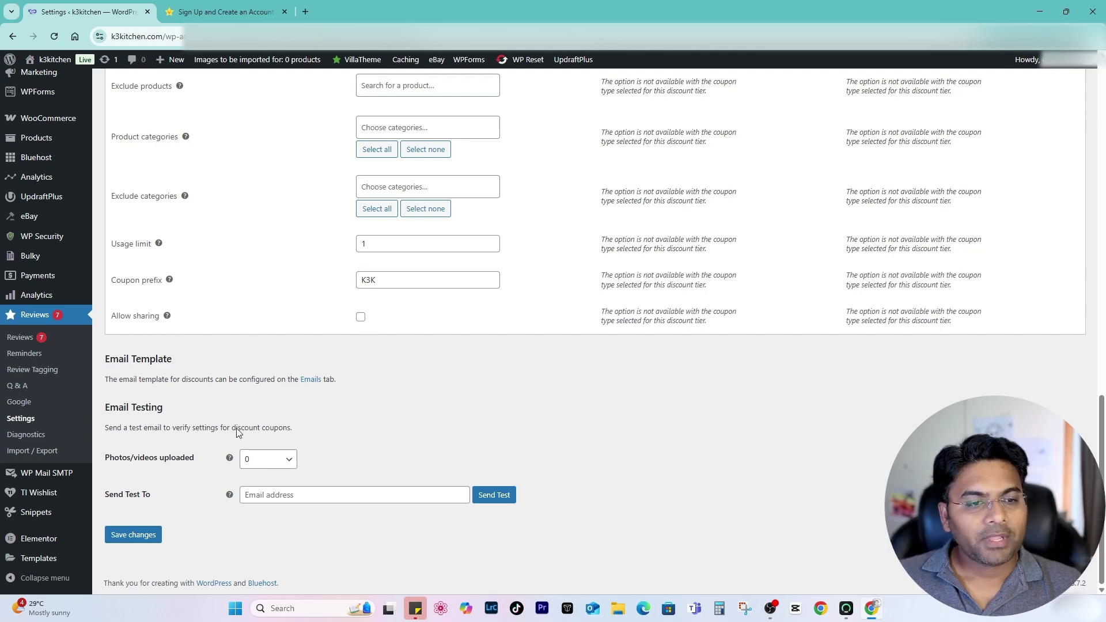
left_click(138, 535)
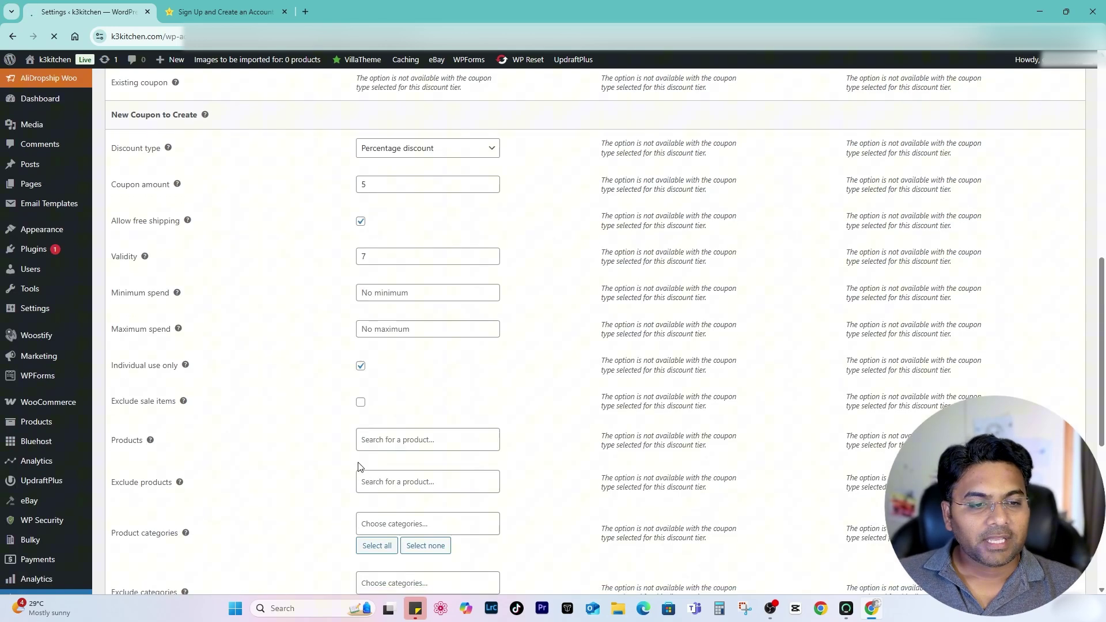
Make Tier 2 require 1 or more photos and generate a new coupon.
scroll(445, 388, "down", 4)
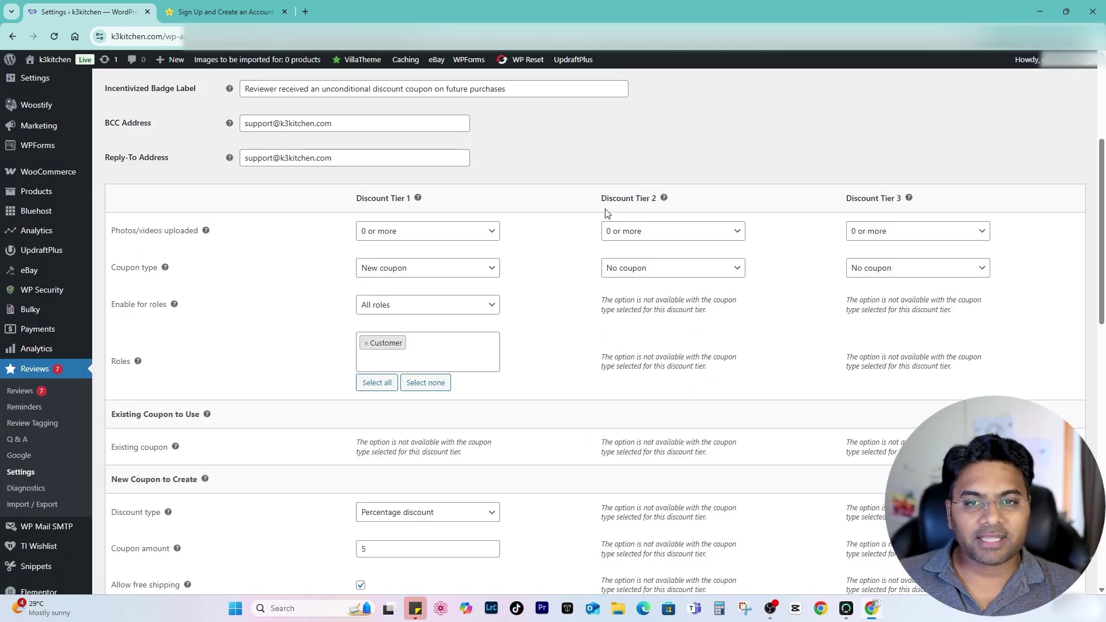
left_click(639, 233)
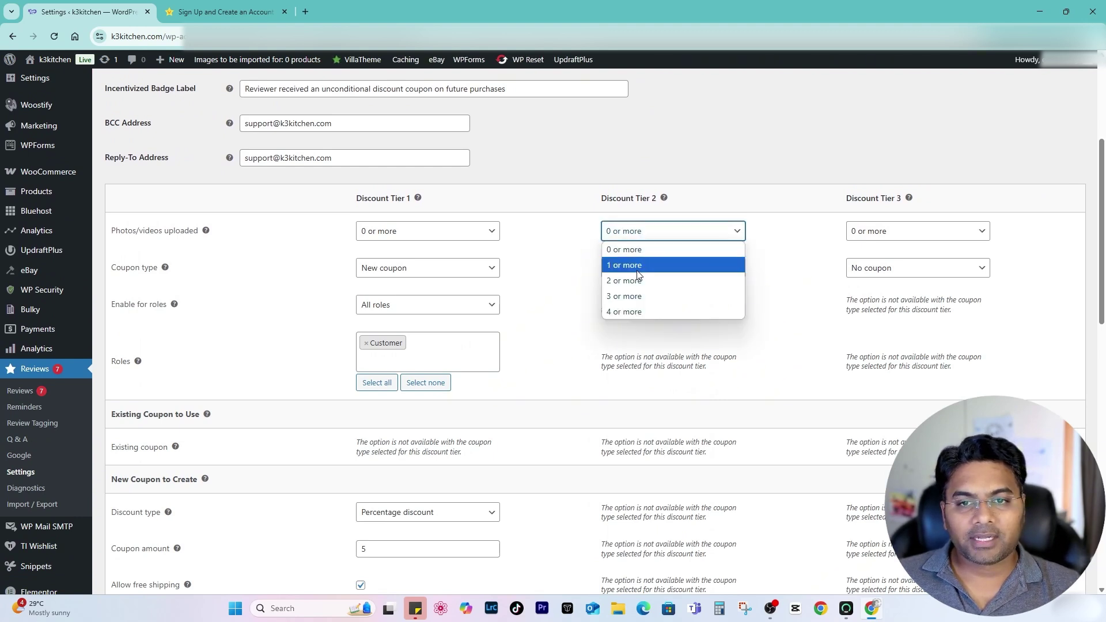
left_click(622, 269)
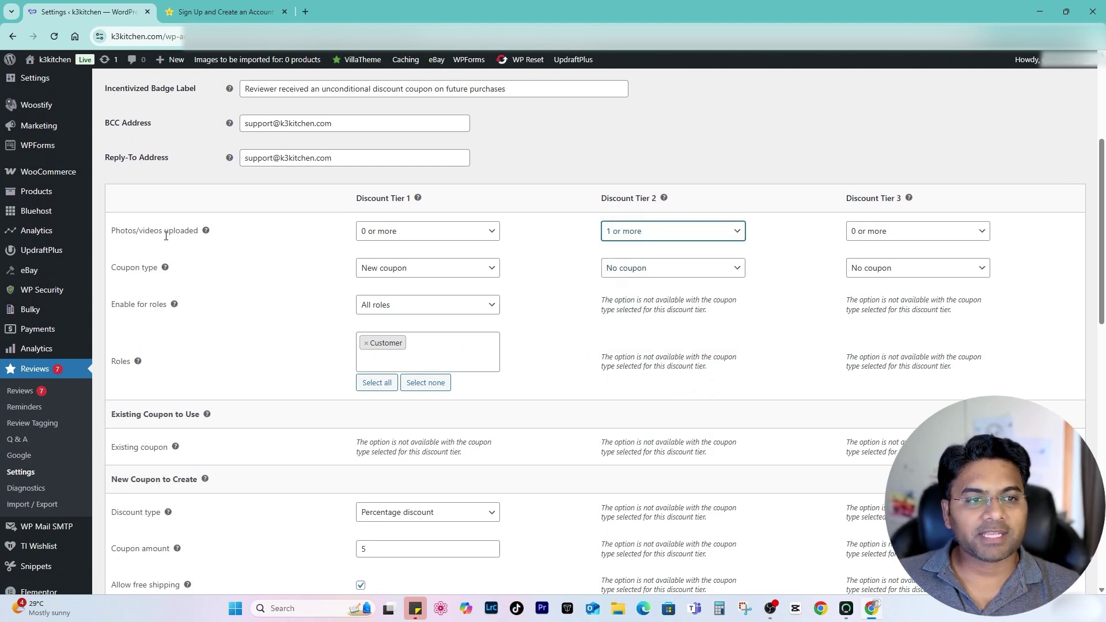
left_click(672, 274)
left_click(671, 317)
Set the Tier 1 and Tier 2 coupon usage limits to 10.
scroll(683, 236, "down", 3)
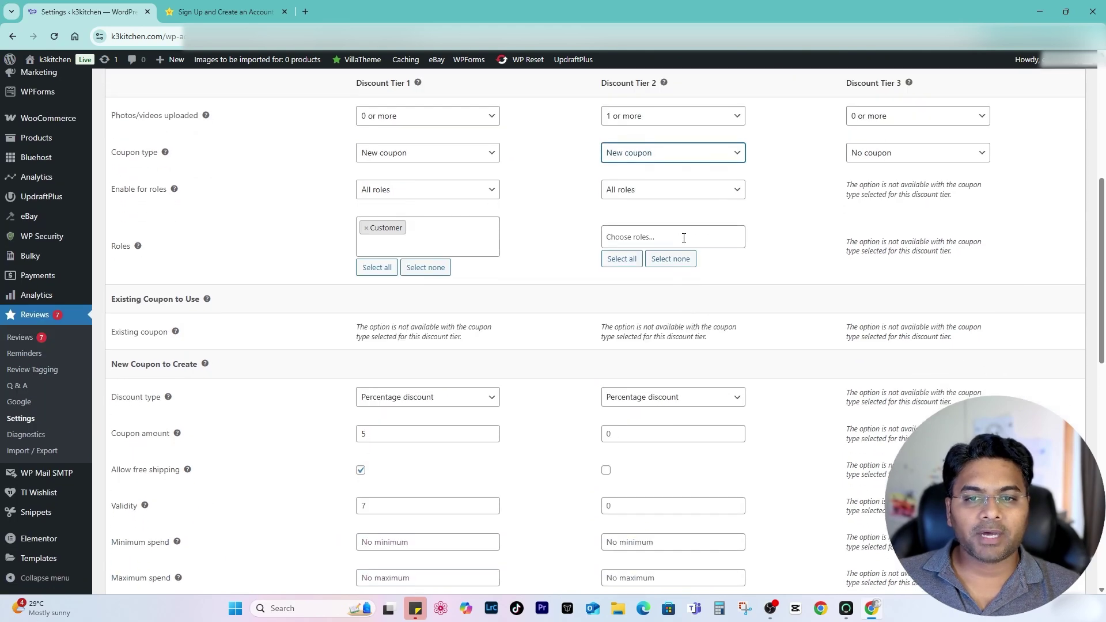
scroll(573, 254, "down", 9)
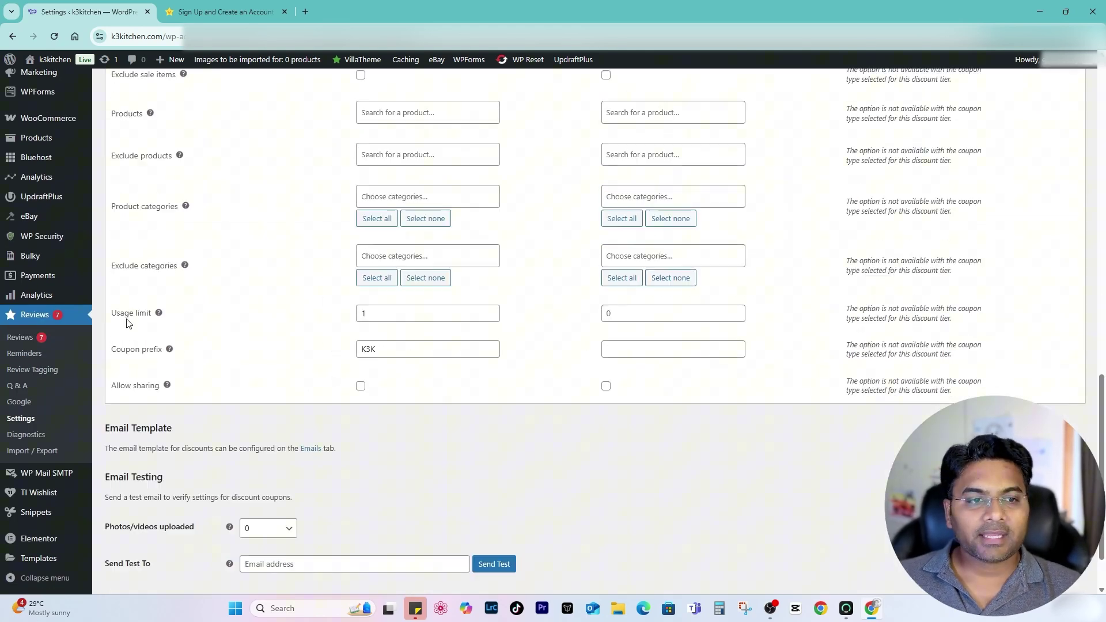
left_click(624, 318)
mouse_move(159, 315)
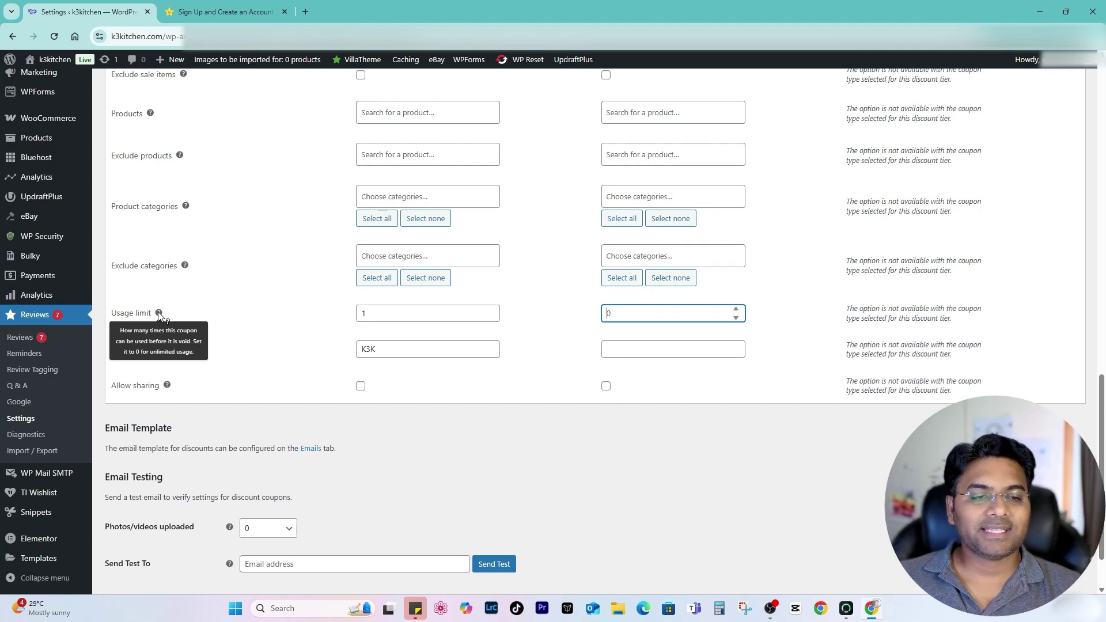
left_click(443, 320)
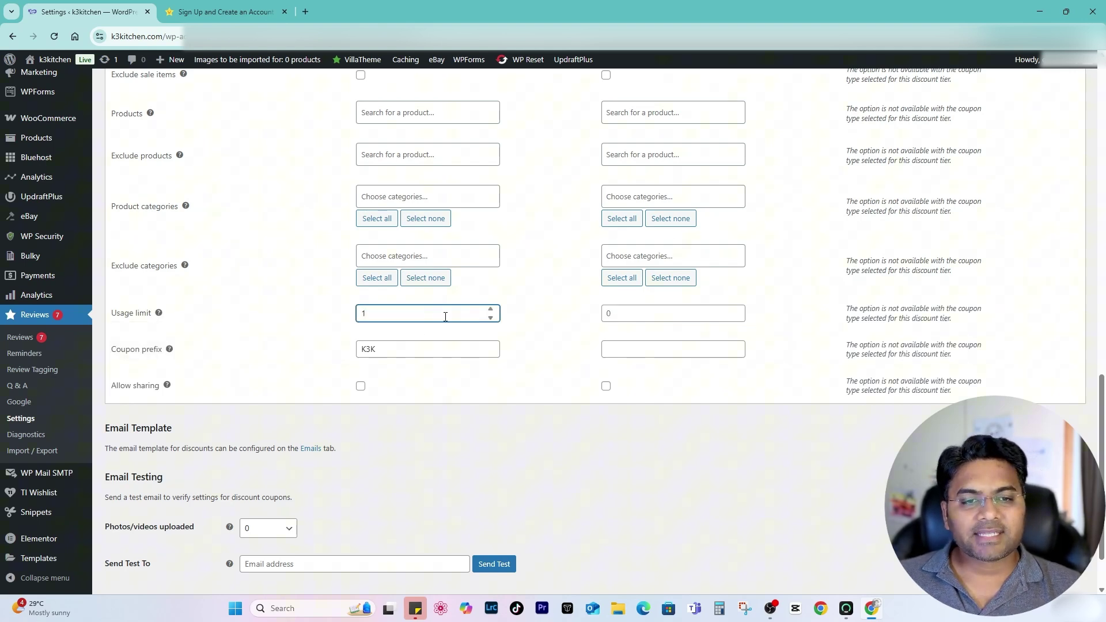
type("0")
left_click(646, 315)
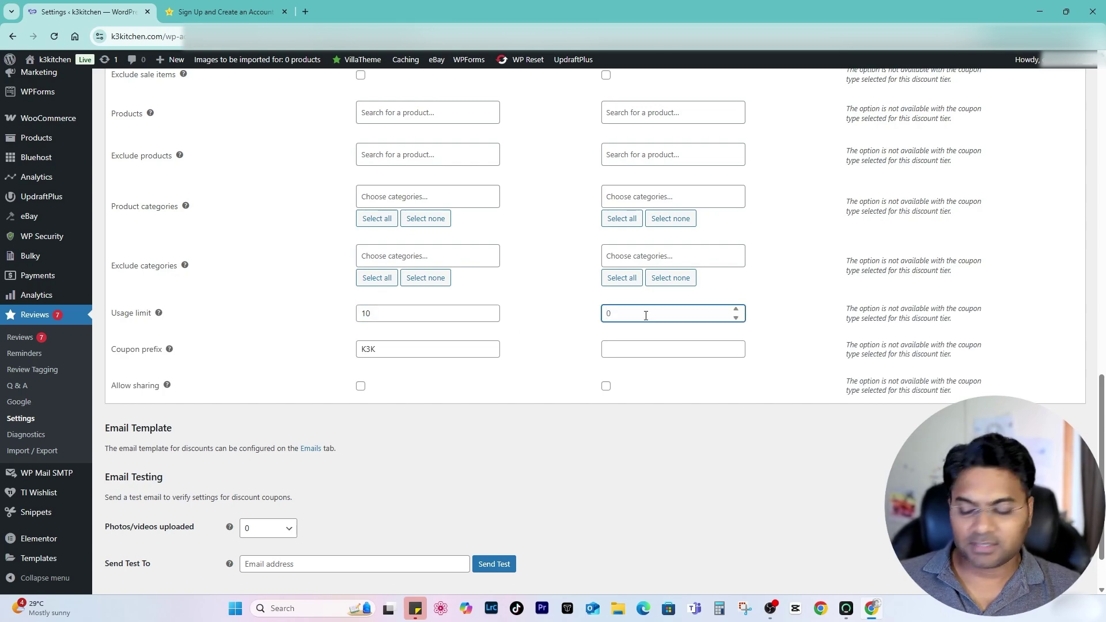
left_click(649, 336)
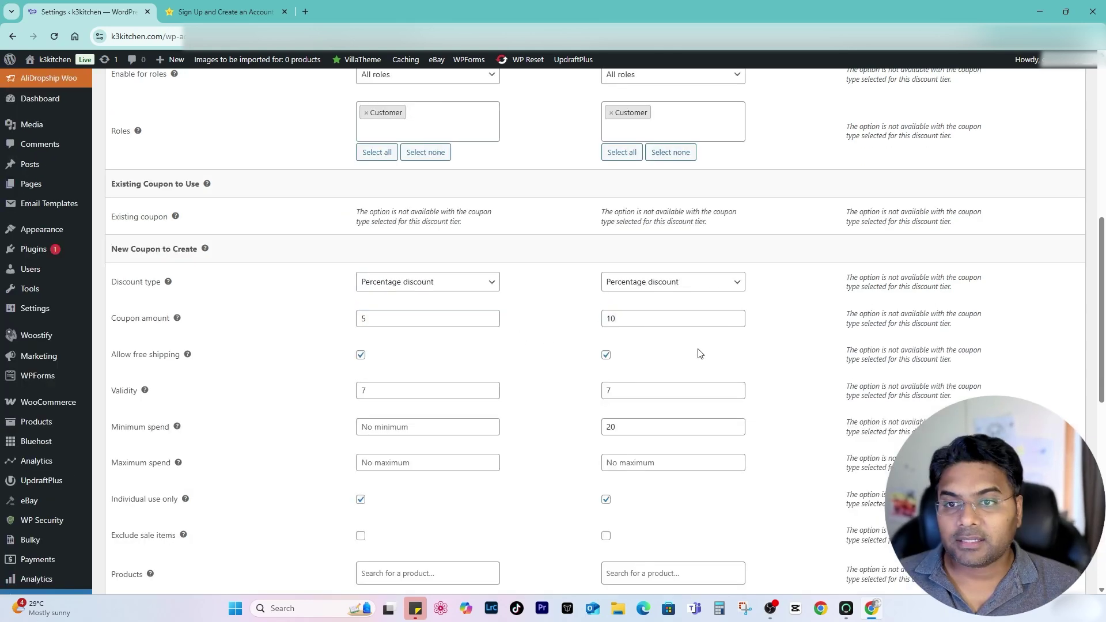
Require 3 or more photos for Tier 3 and edit its validity period.
scroll(700, 354, "up", 5)
left_click(881, 346)
left_click(879, 346)
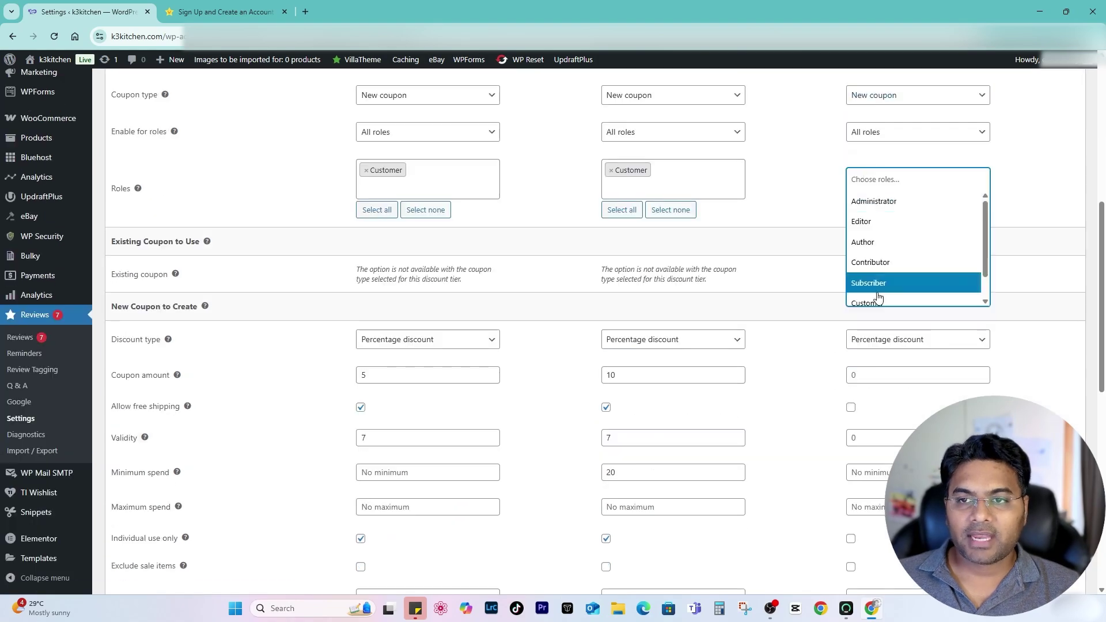
scroll(882, 277, "down", 3)
left_click(882, 264)
scroll(865, 242, "down", 3)
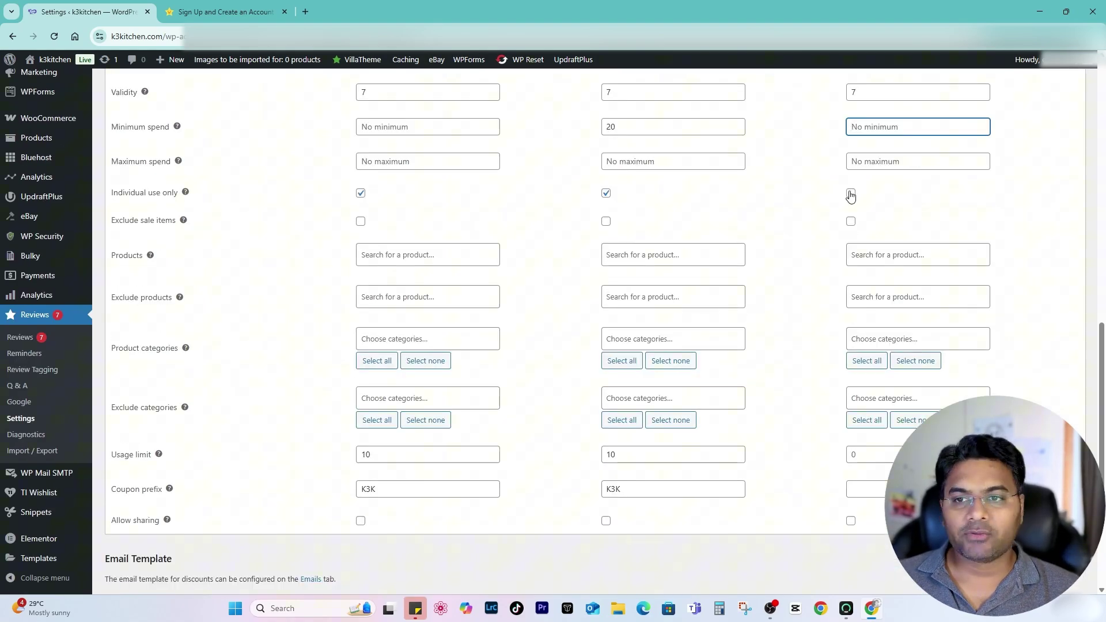
scroll(807, 335, "down", 4)
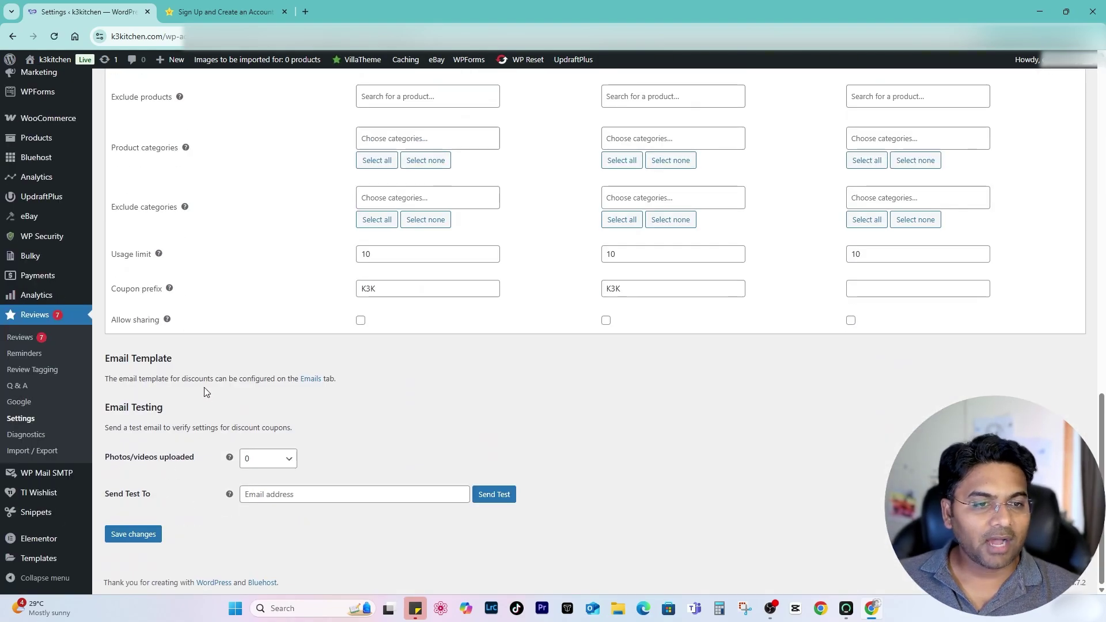
right_click(311, 380)
Look over the email templates settings in a separate tab.
left_click(323, 392)
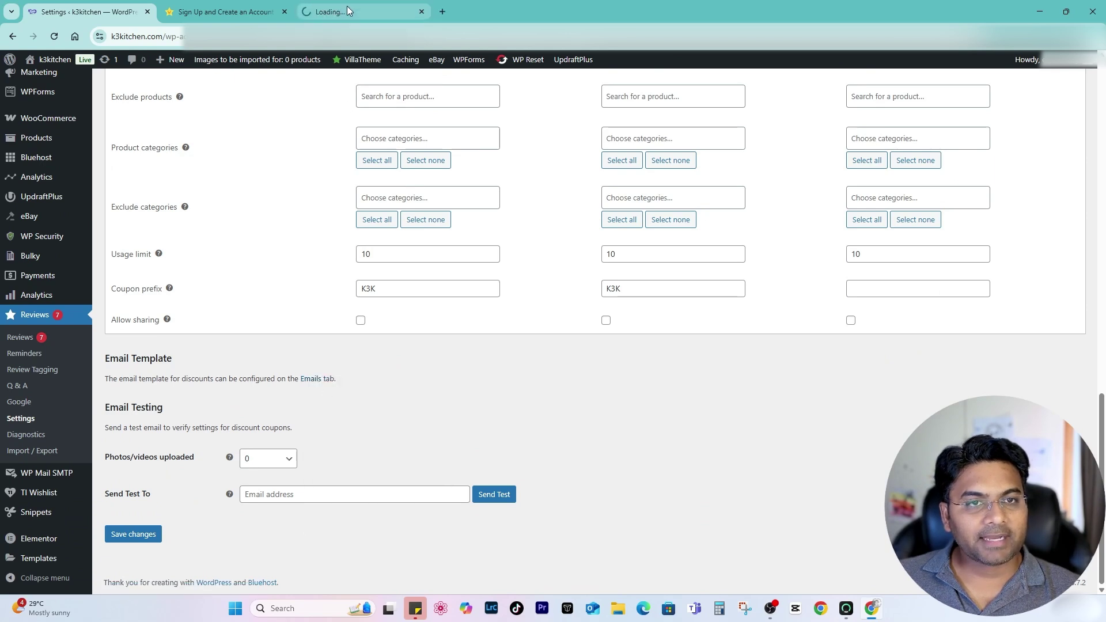
left_click(345, 9)
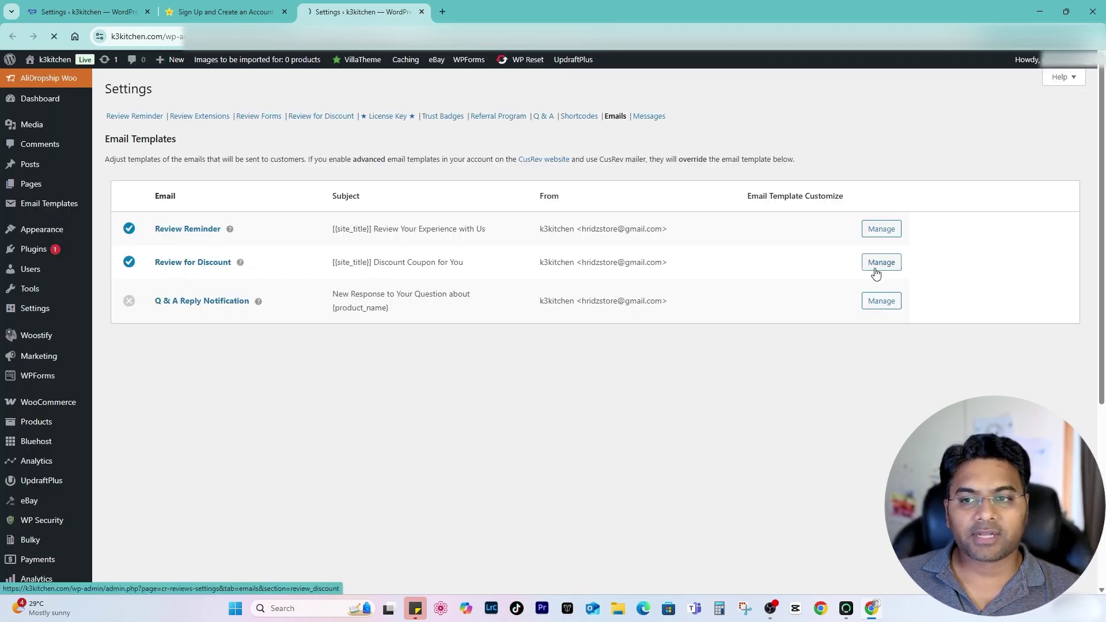
key("ctrl+1")
Send a test discount email for a 1-photo review to the test recipient's address.
left_click(264, 490)
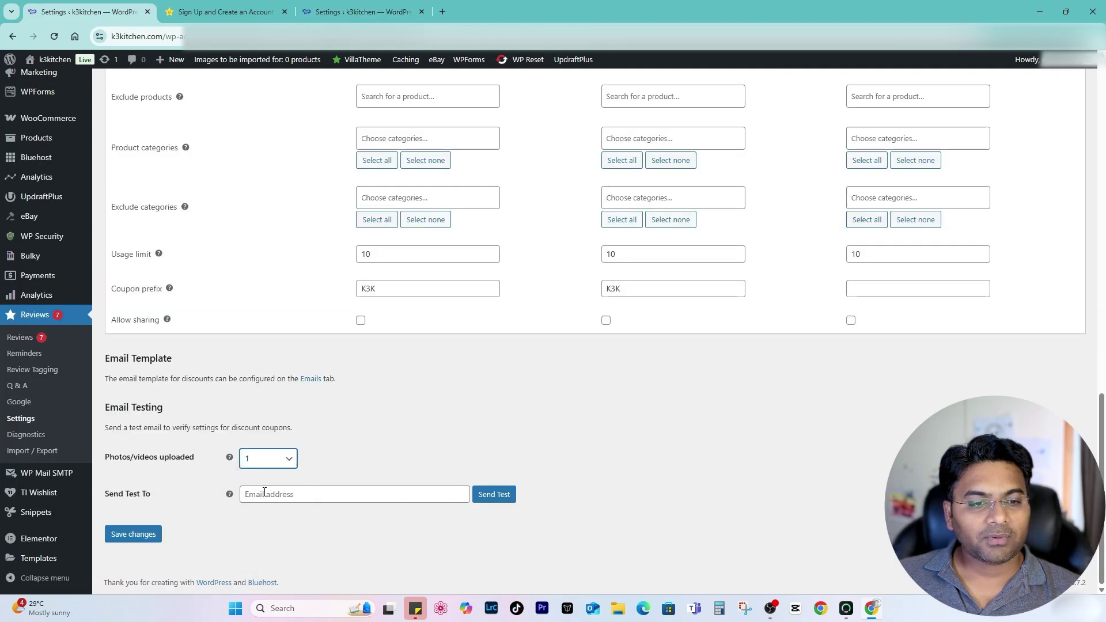
left_click(311, 494)
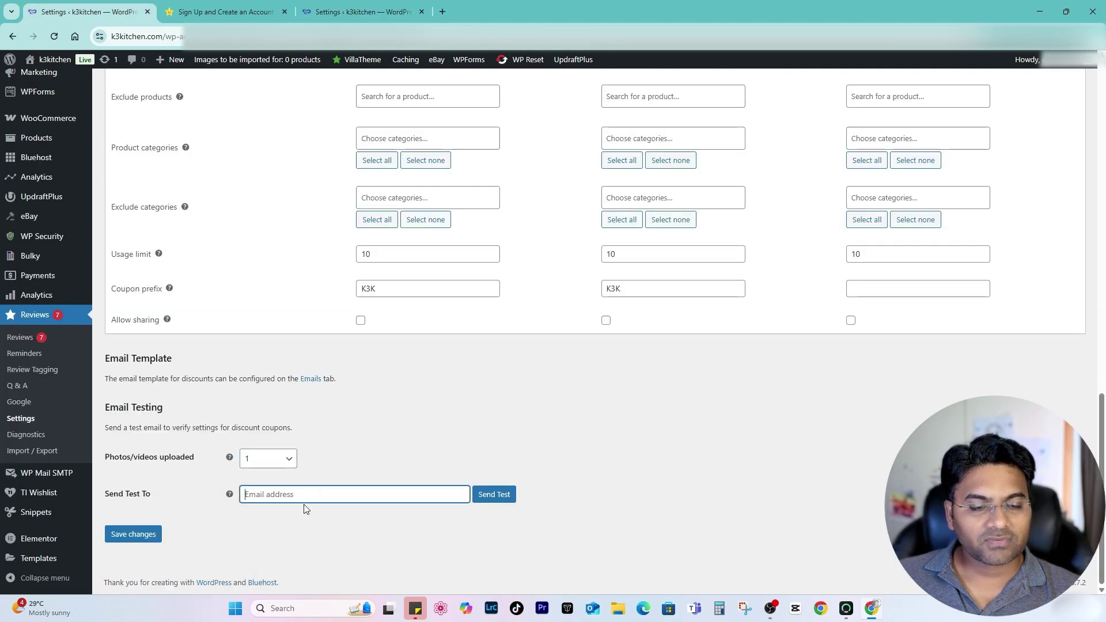
key("ctrl+v")
left_click(491, 495)
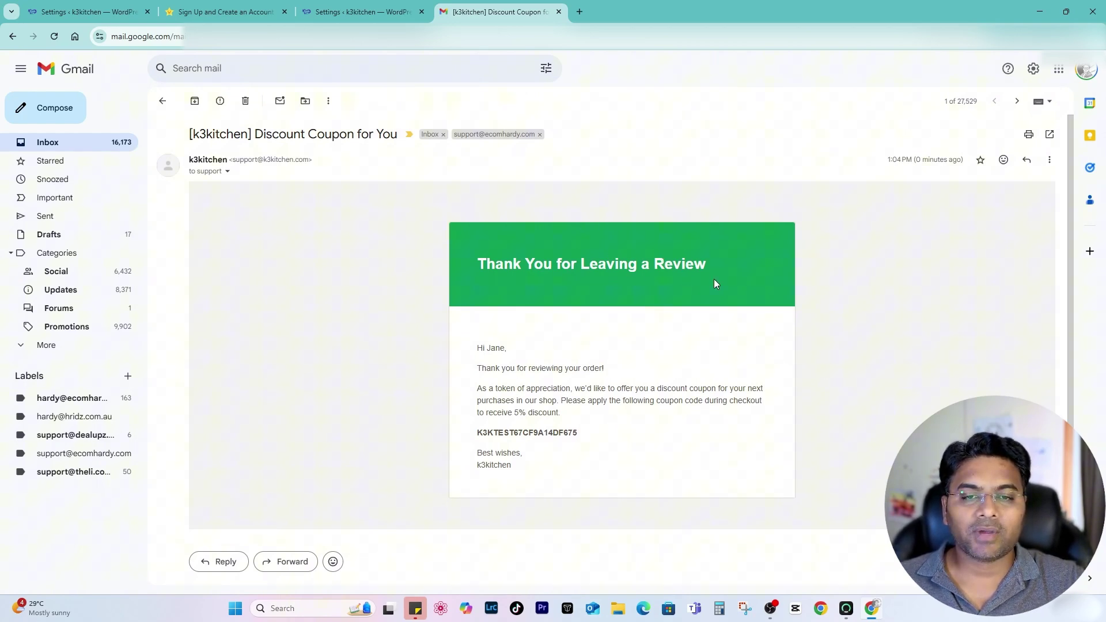
Read the email's 5% discount wording and coupon code, then go back to WordPress settings.
scroll(499, 310, "down", 1)
left_click_drag(477, 309, 506, 309)
left_click(493, 348)
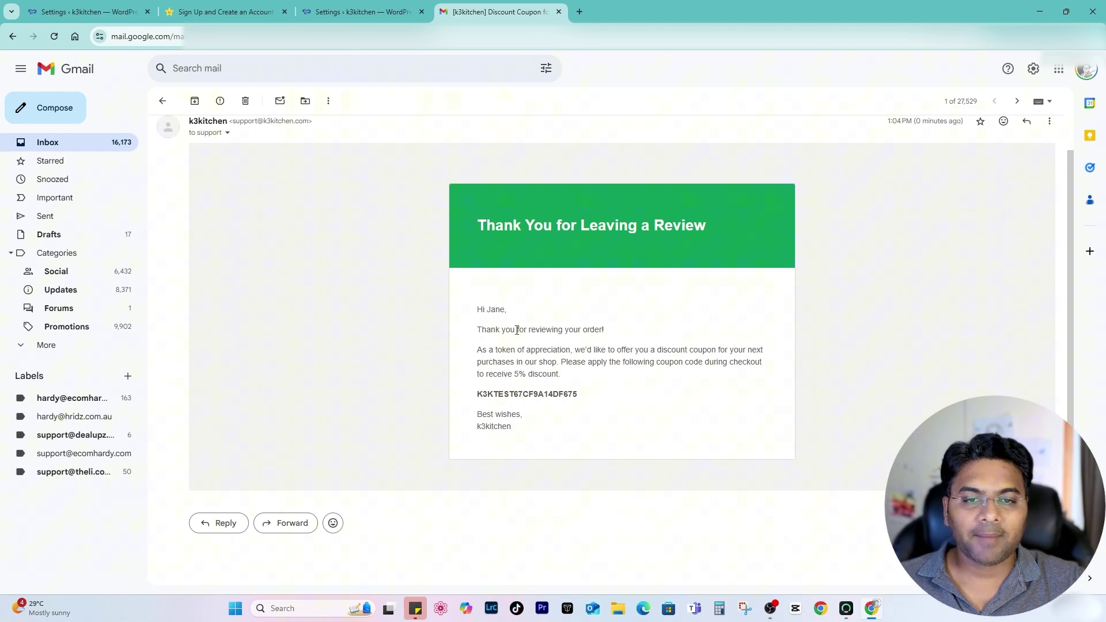
left_click_drag(477, 350, 624, 350)
left_click(610, 403)
left_click_drag(557, 375, 499, 406)
left_click(548, 365)
left_click(504, 410)
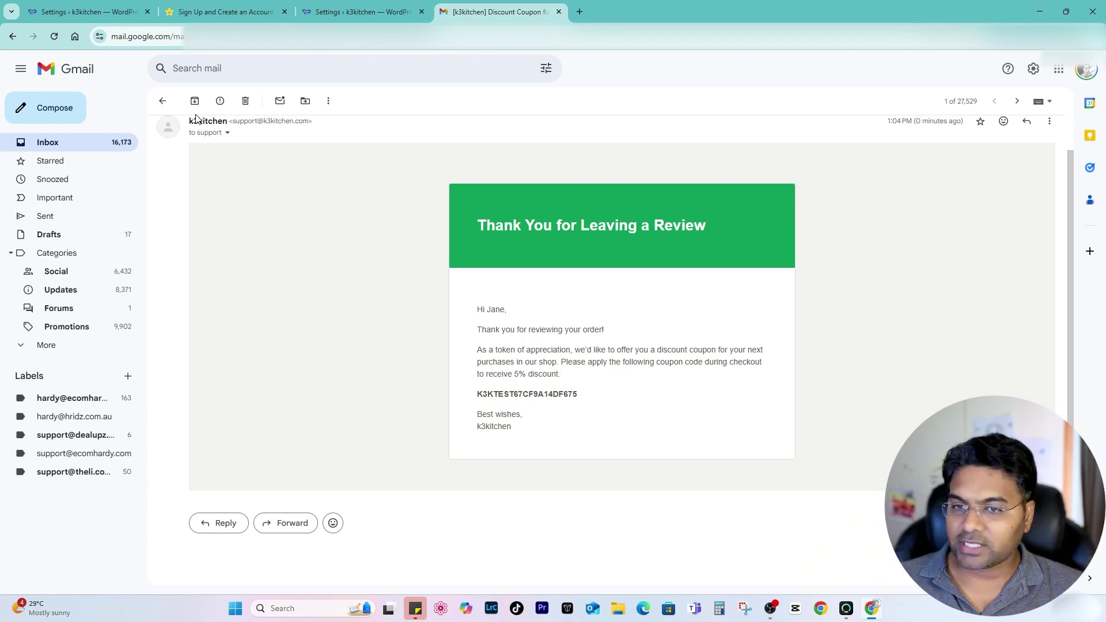
key("ctrl+1")
Read the new email's 15% discount wording and store signature, then go back to WordPress.
scroll(535, 323, "up", 5)
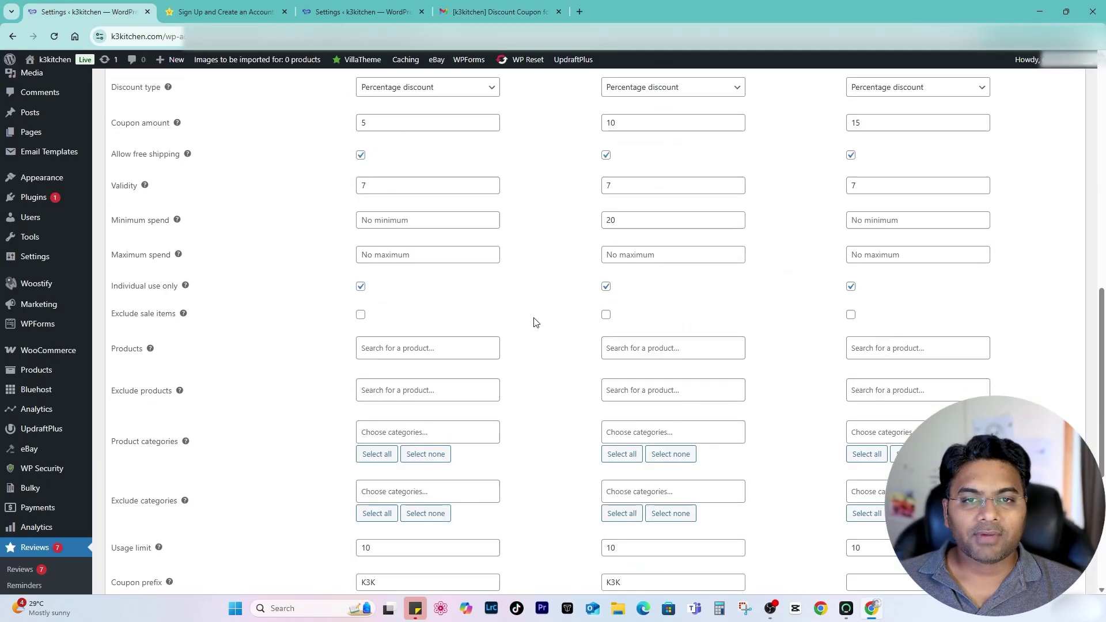
scroll(535, 323, "down", 5)
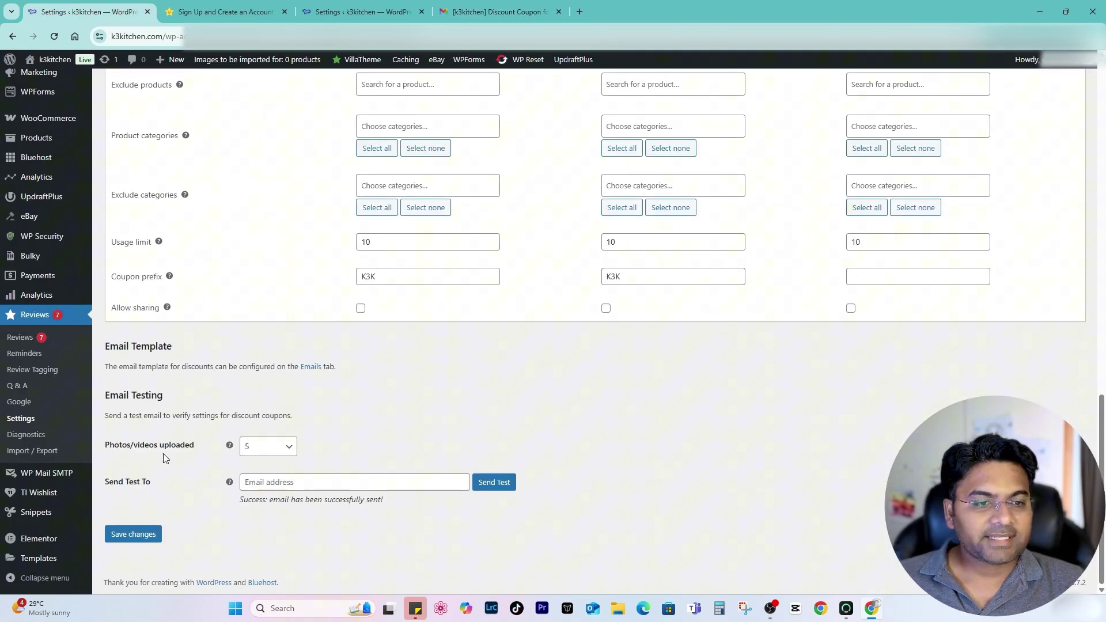
left_click(538, 14)
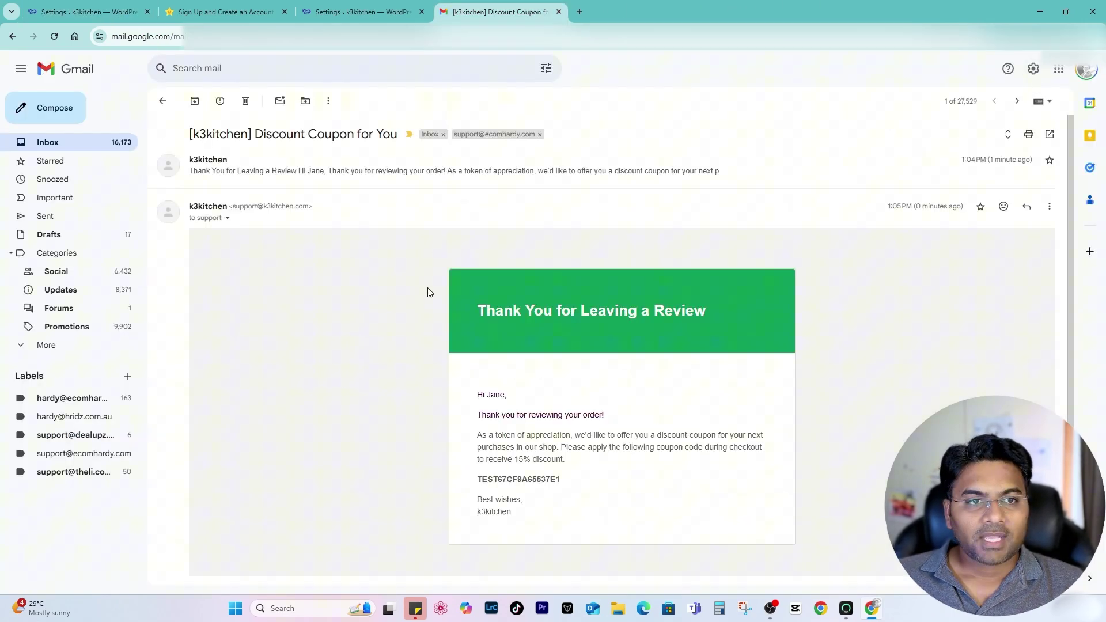
scroll(444, 323, "down", 2)
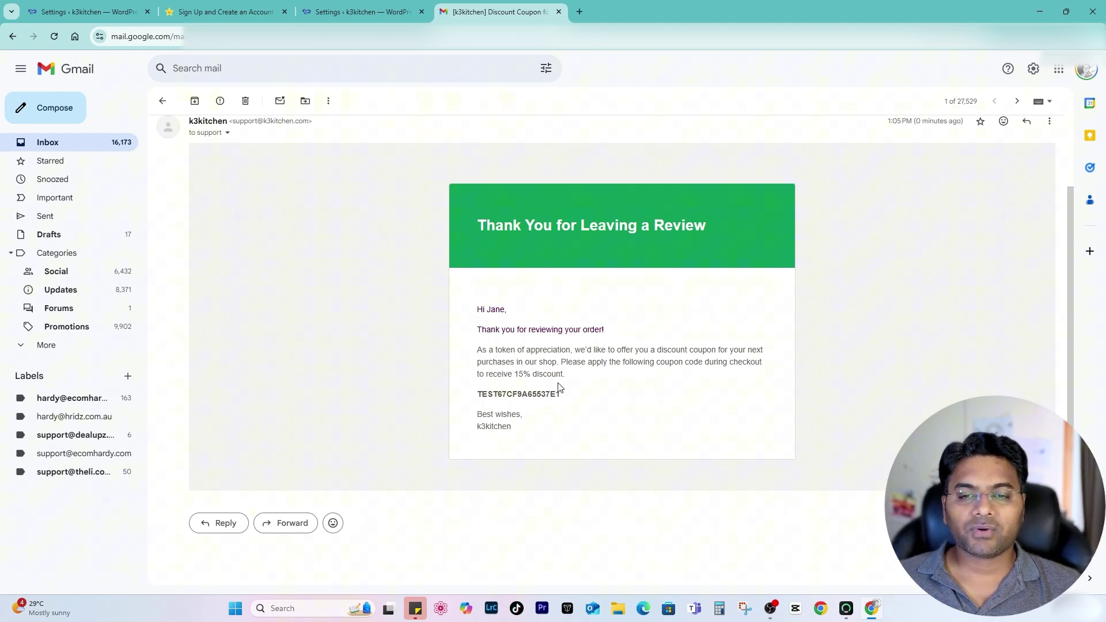
left_click_drag(477, 349, 478, 395)
left_click_drag(556, 426, 580, 412)
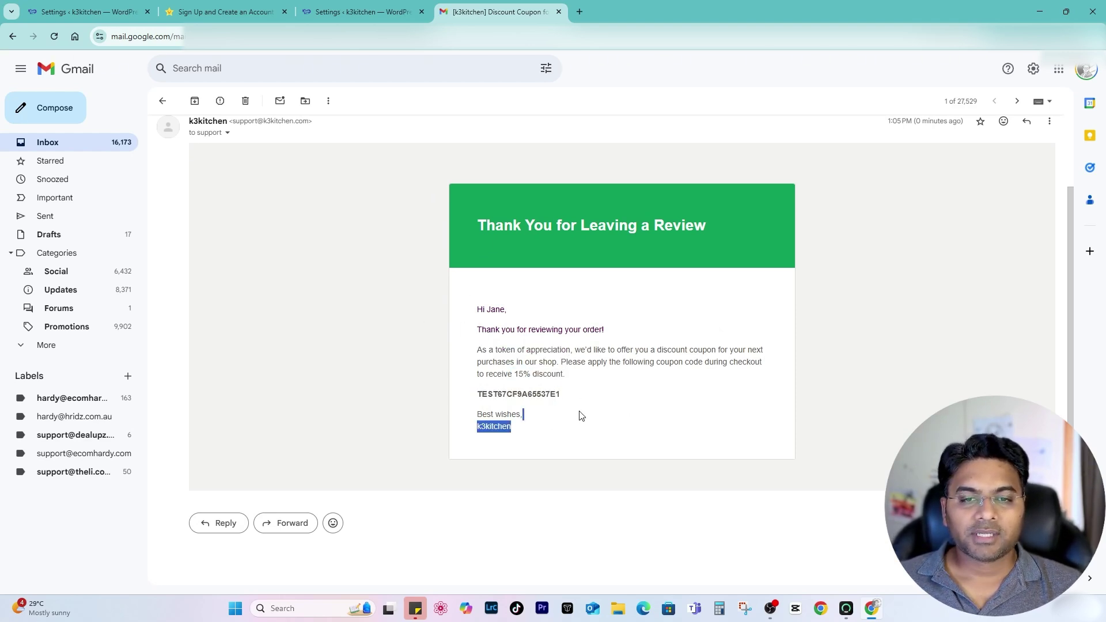
scroll(469, 371, "up", 2)
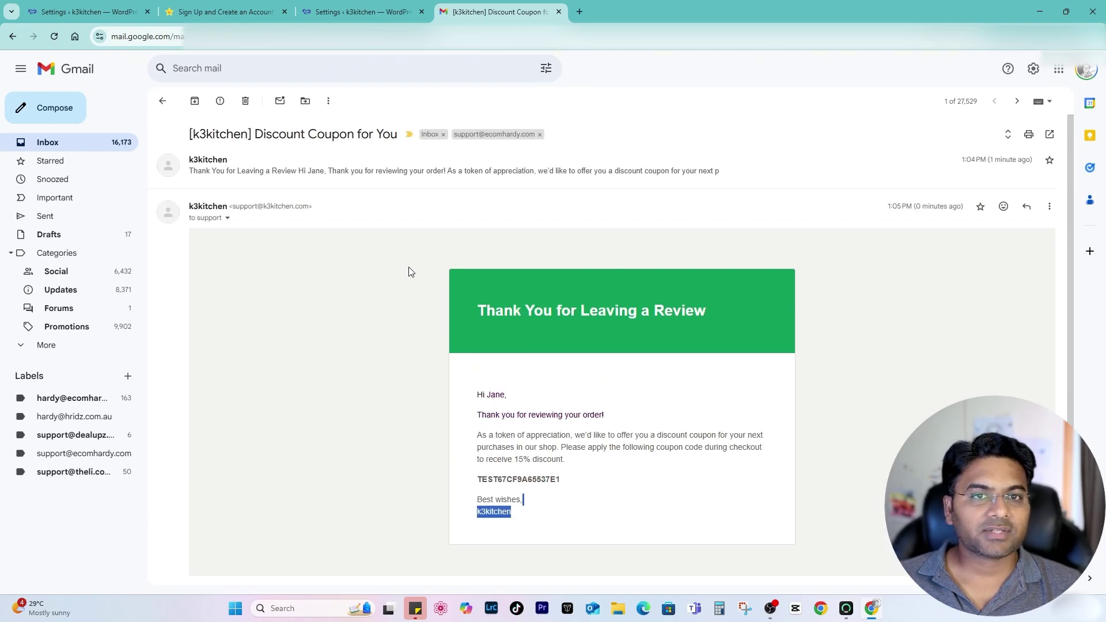
left_click(56, 5)
scroll(309, 407, "up", 15)
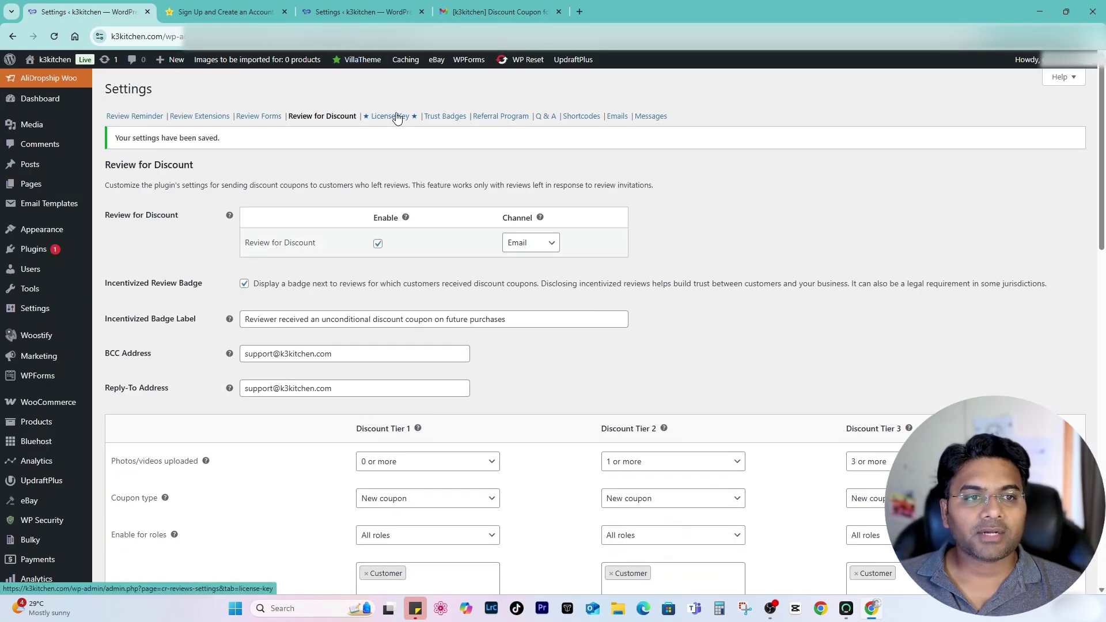
Check the License Status on the License Key page, then view Trust Badges.
left_click(397, 117)
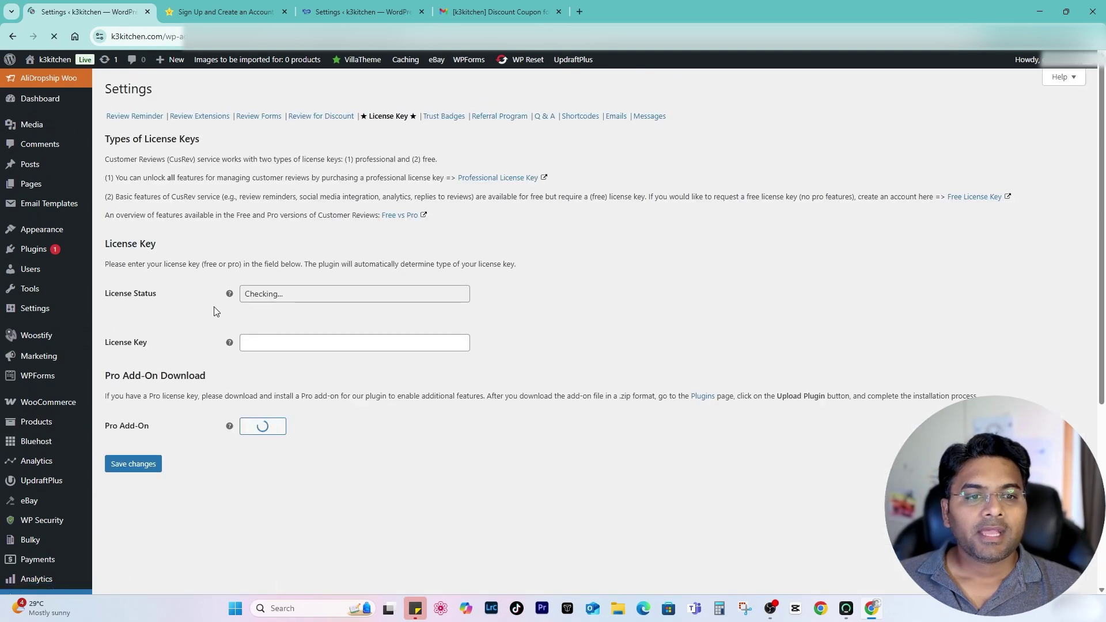
left_click(301, 291)
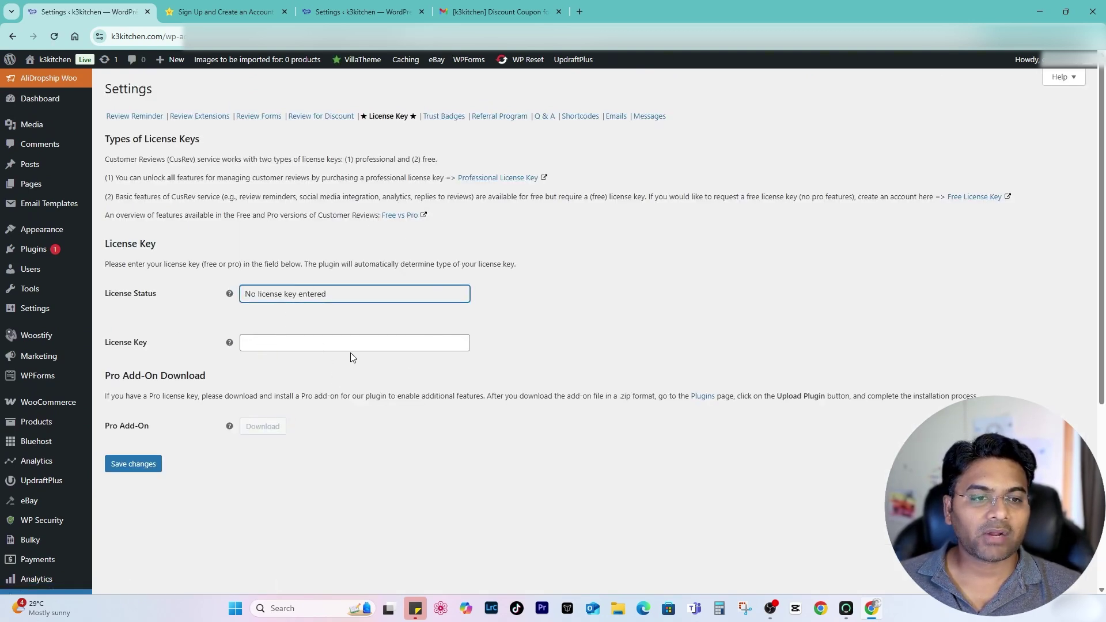
left_click(443, 117)
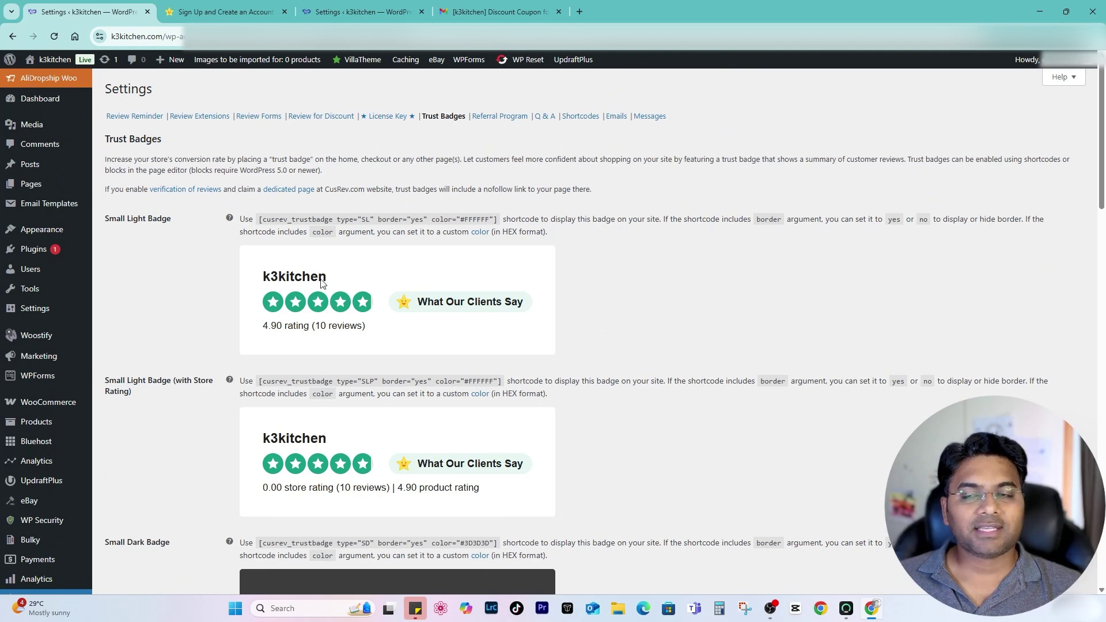
Select the full Small Light Badge shortcode and open the storefront homepage in a new tab.
scroll(325, 288, "down", 15)
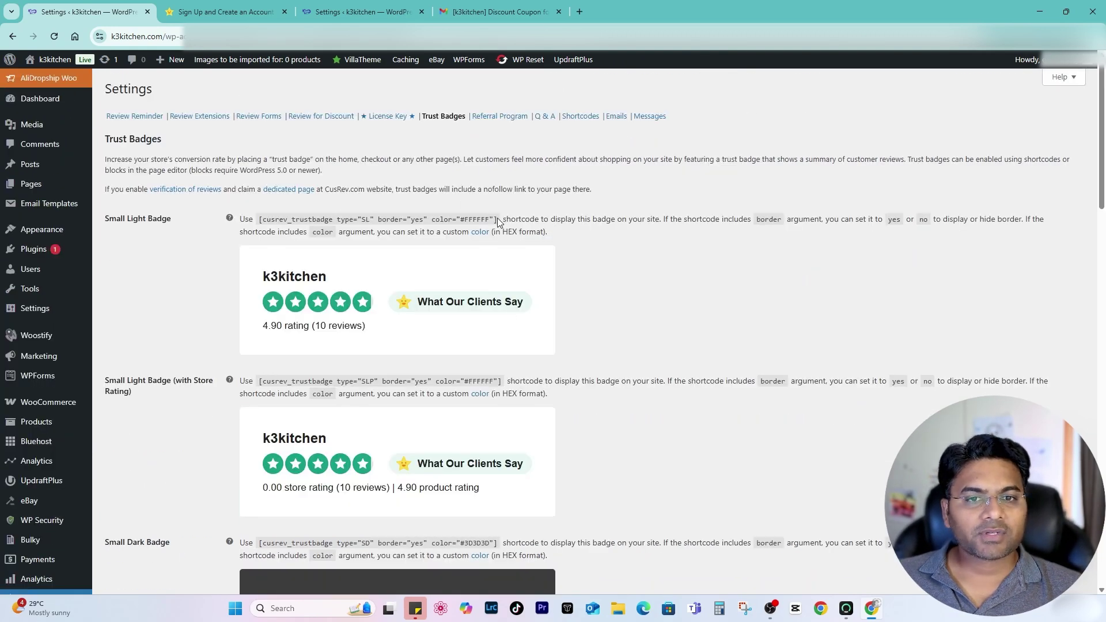
left_click_drag(498, 221, 268, 223)
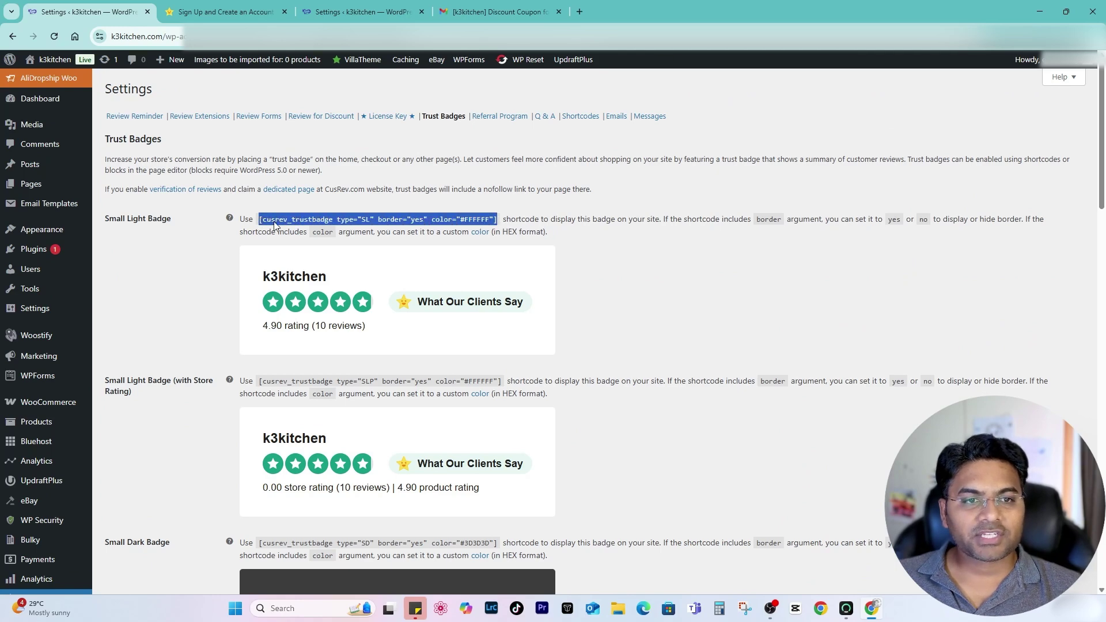
left_click(480, 226)
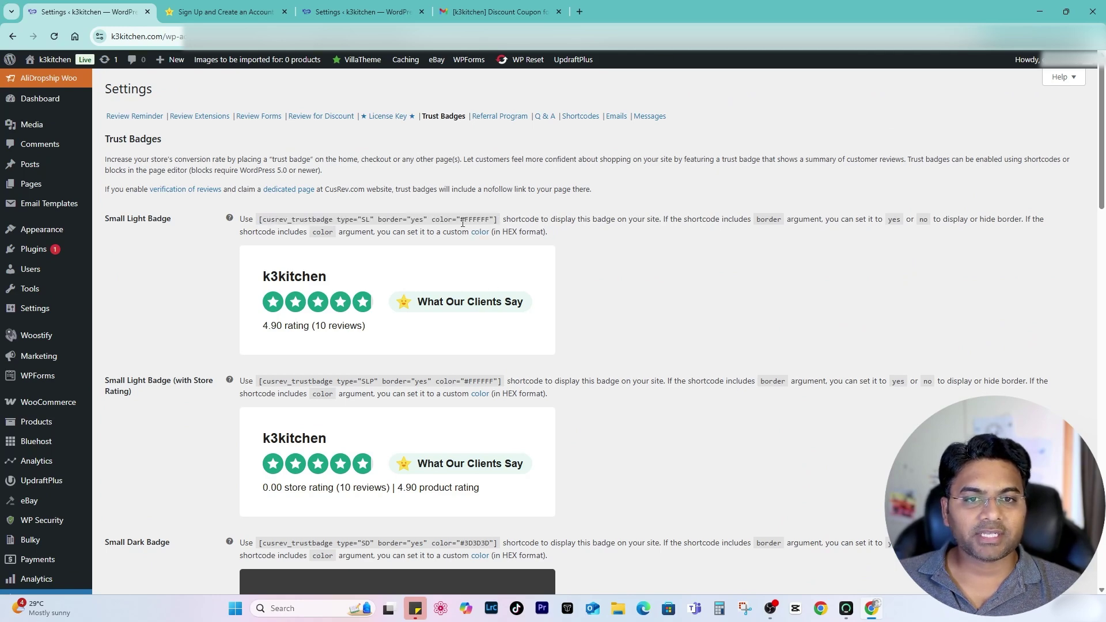
left_click_drag(460, 222, 491, 222)
scroll(630, 418, "down", 15)
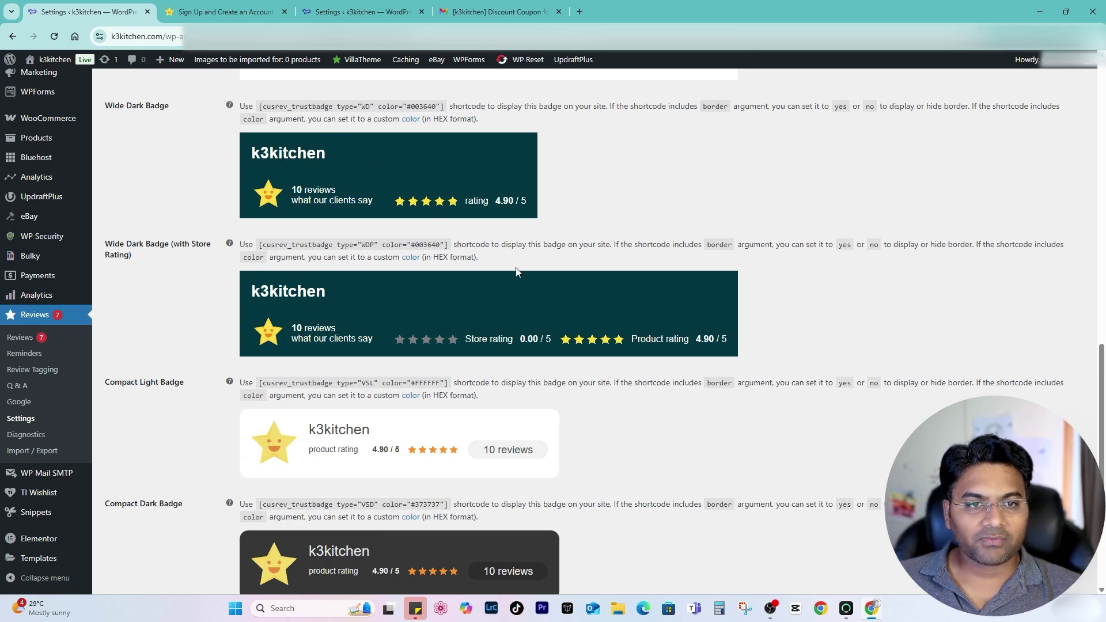
scroll(575, 291, "up", 15)
left_click_drag(495, 219, 259, 228)
key("ctrl+c")
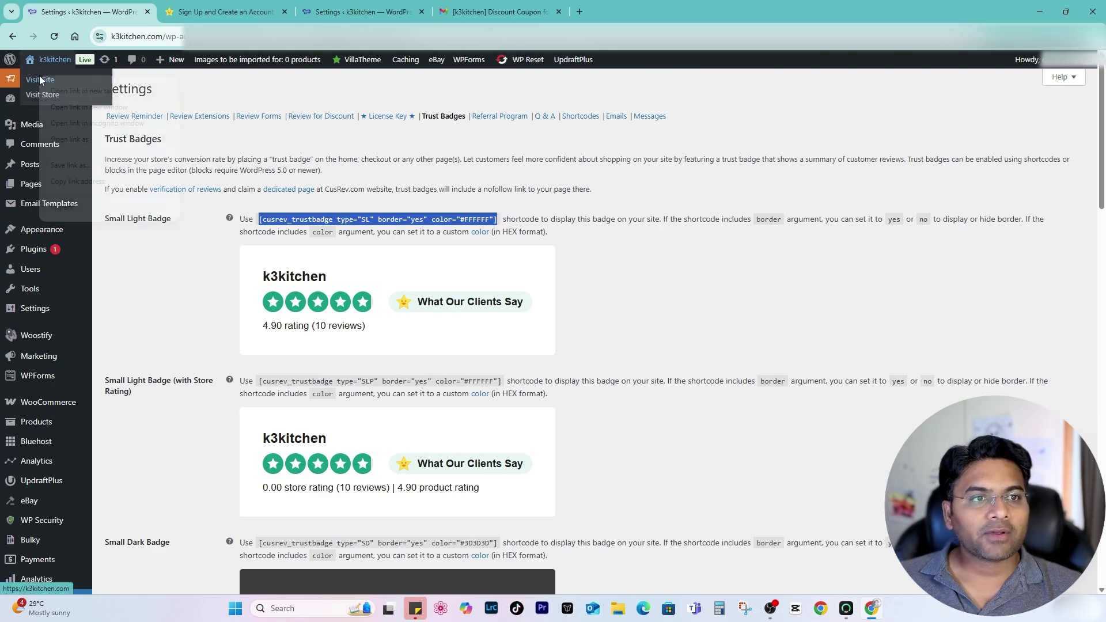
middle_click(42, 77)
Open Home in Elementor and add a single-column flexbox container above Shop by Categories.
left_click(181, 6)
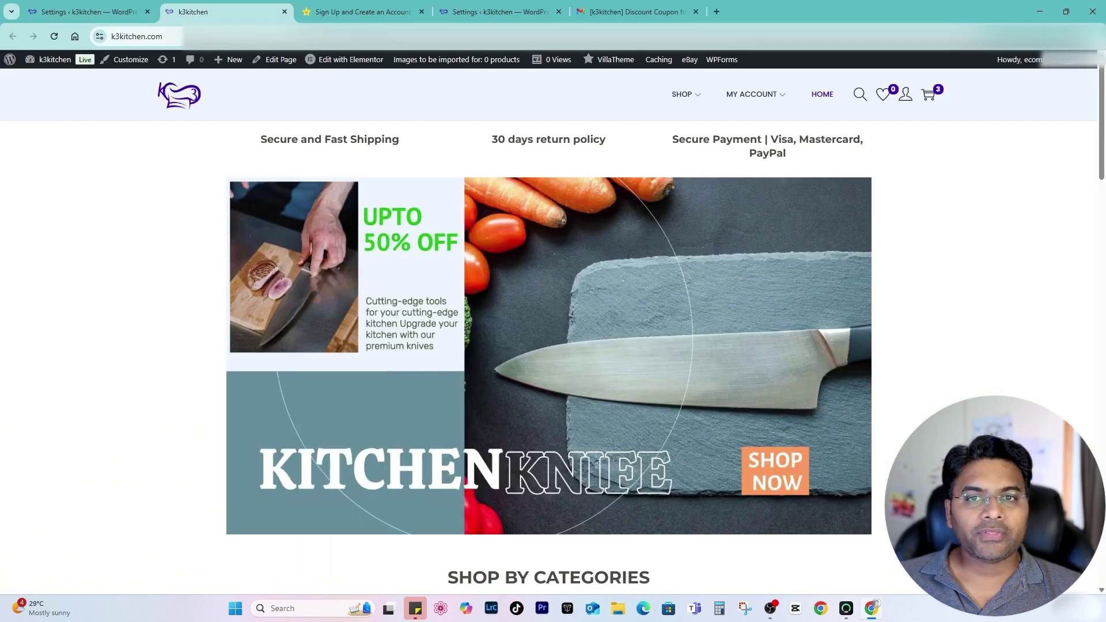
mouse_move(348, 68)
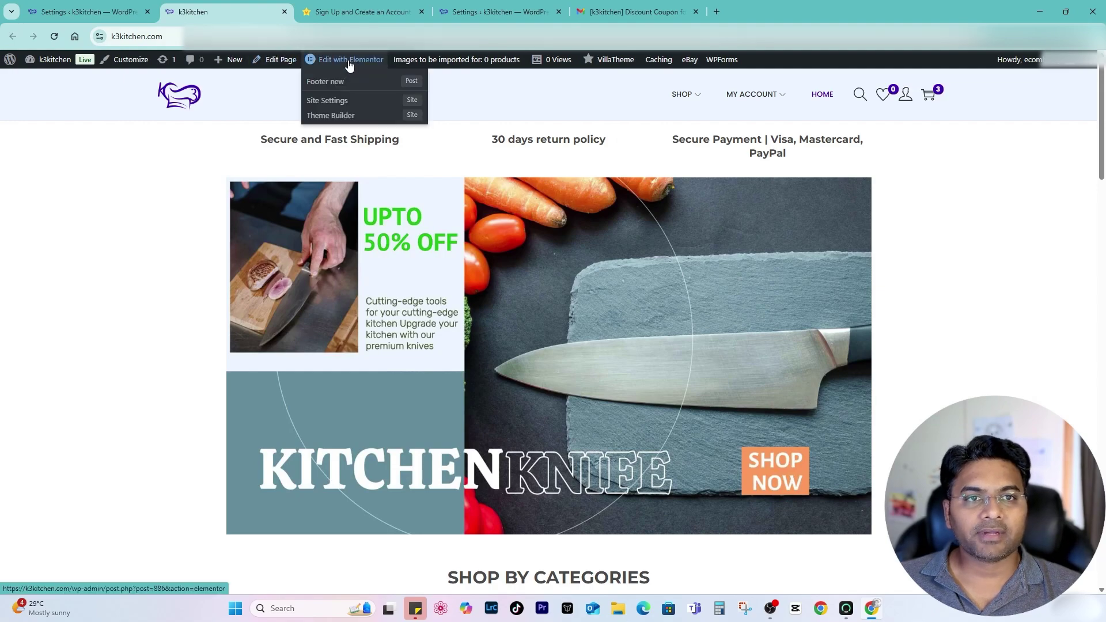
left_click(348, 60)
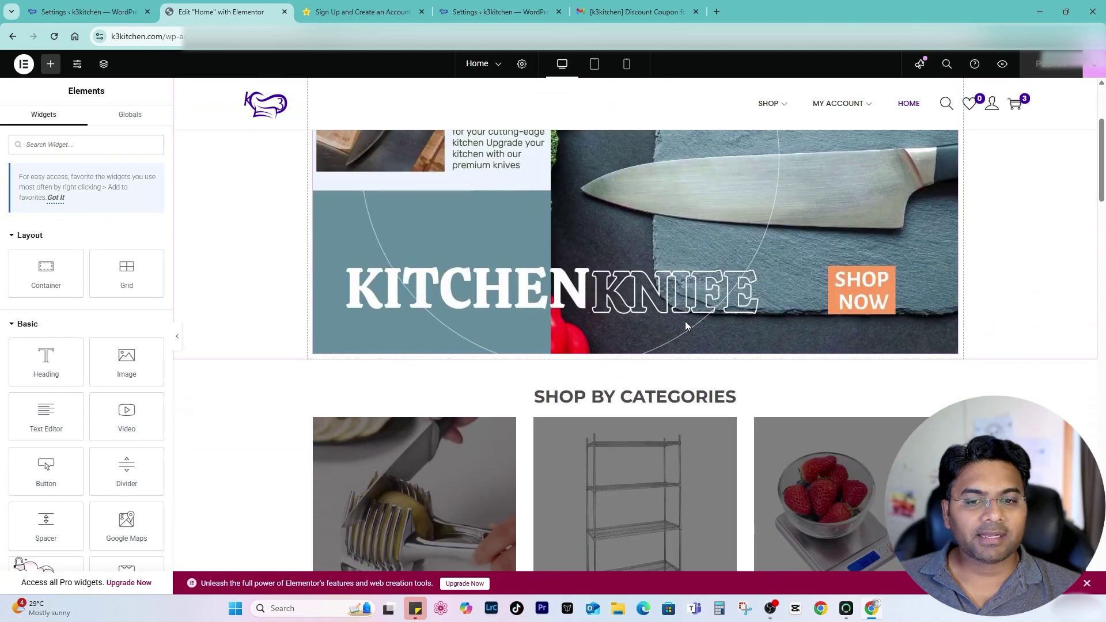
mouse_move(620, 379)
left_click(620, 379)
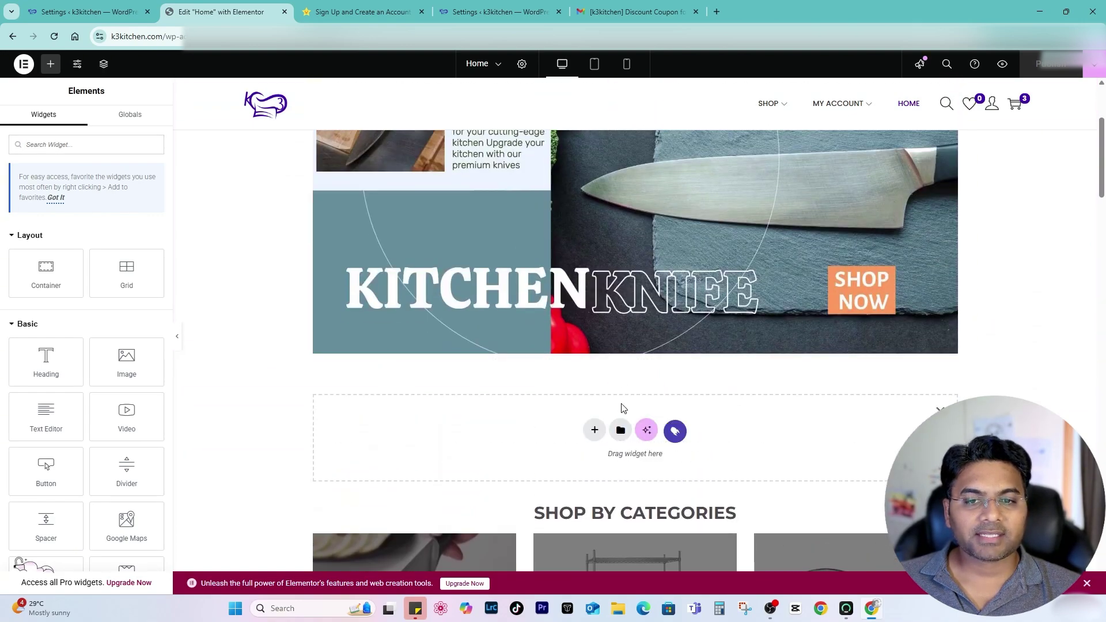
left_click(597, 432)
left_click(598, 475)
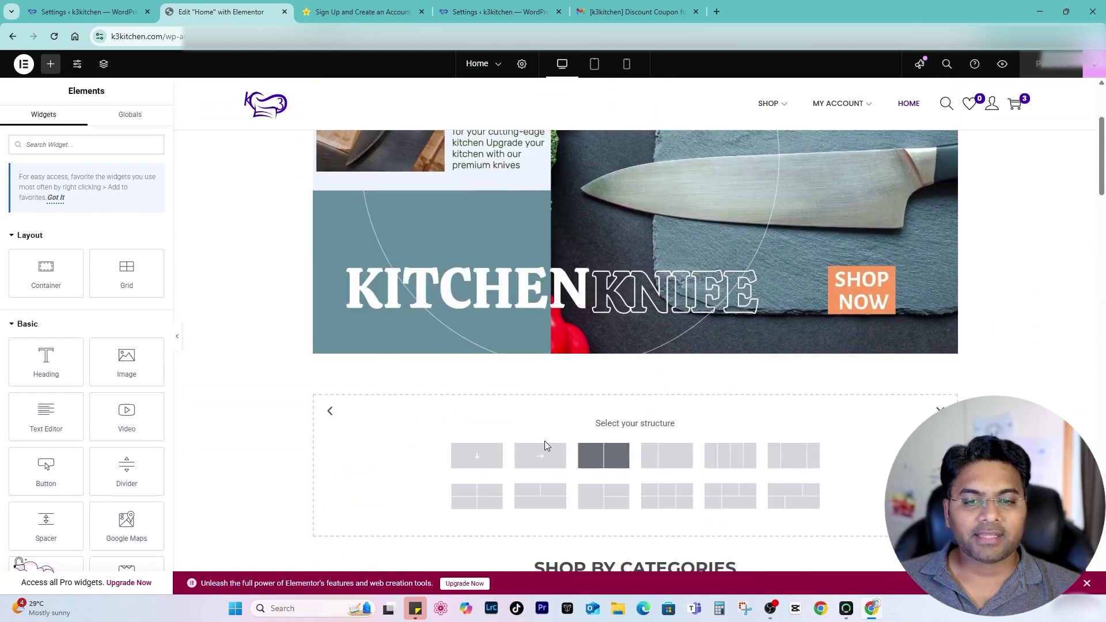
left_click(470, 461)
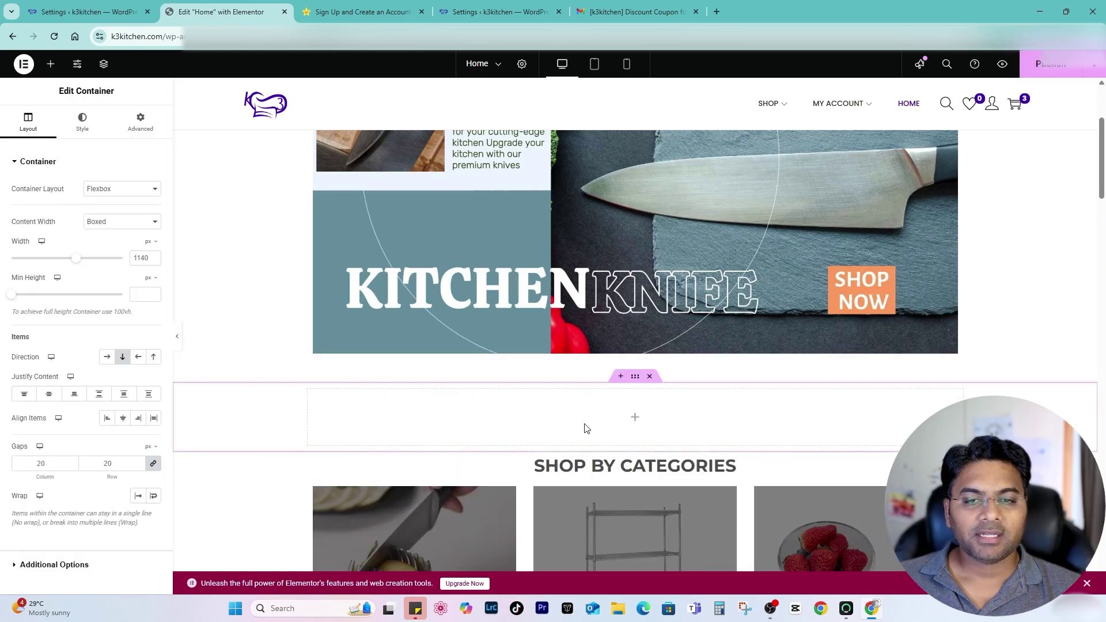
Search 'short', drop a Shortcode widget into the container and paste the trust badge shortcode.
left_click(50, 63)
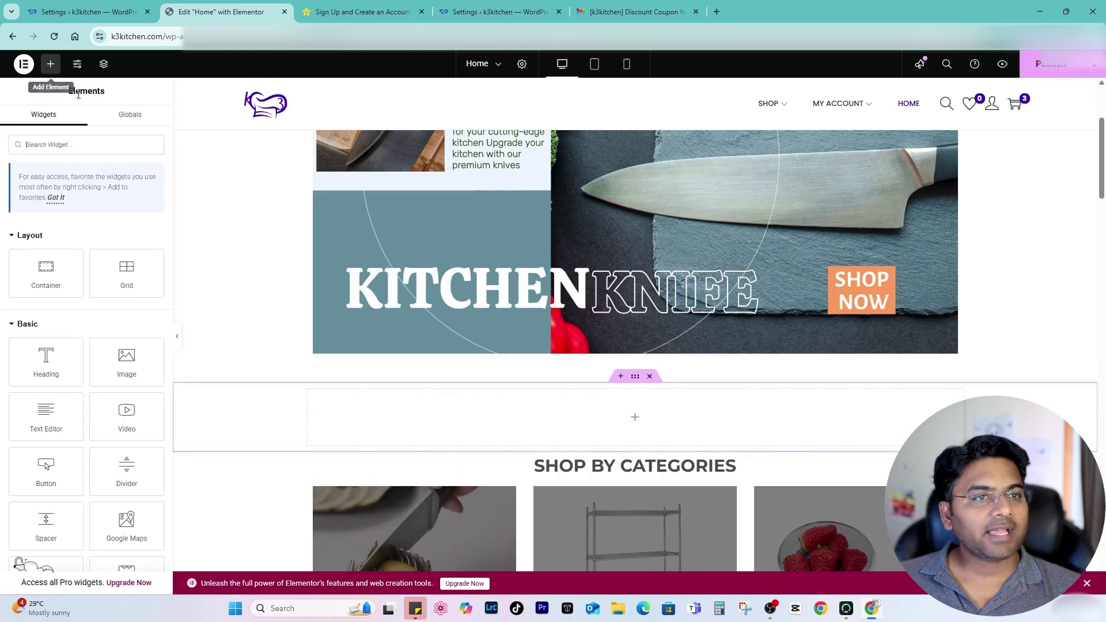
left_click(73, 150)
type("short")
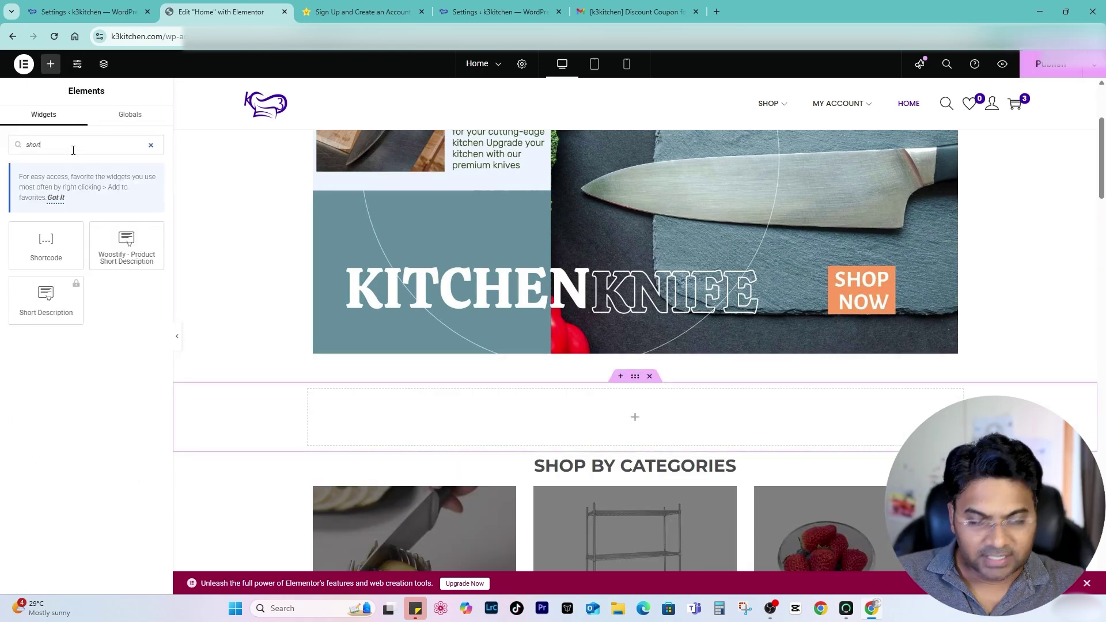
left_click_drag(46, 245, 484, 430)
left_click(40, 247)
key("ctrl+v")
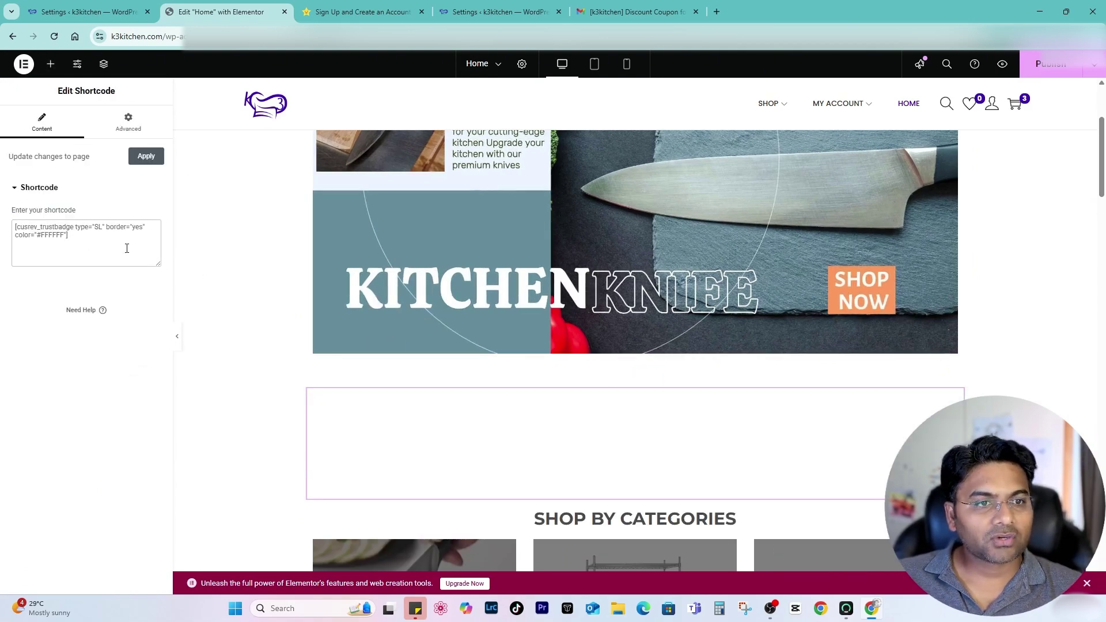
key("ctrl+Page_Up")
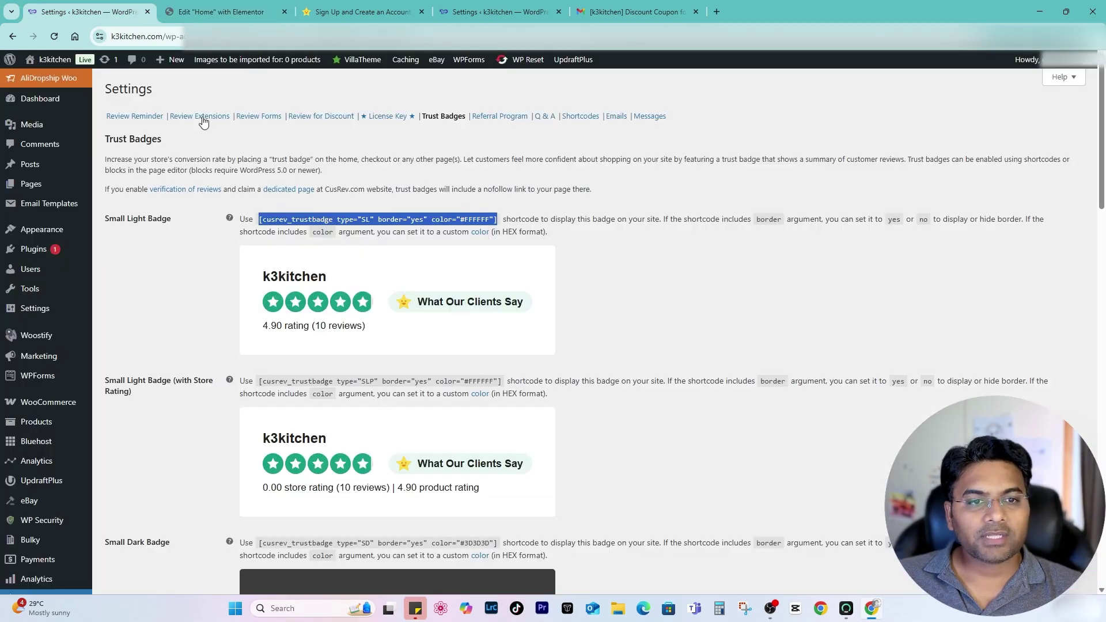
Reload the live homepage to confirm the trust badge above Shop by Categories.
left_click(221, 11)
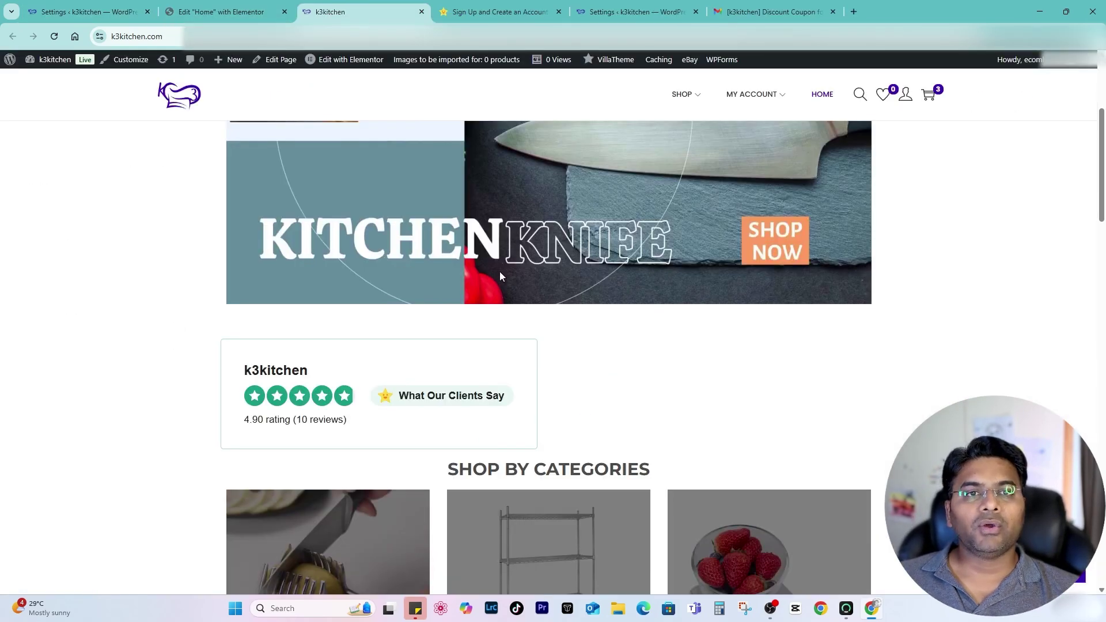
scroll(731, 367, "down", 3)
scroll(339, 217, "up", 1)
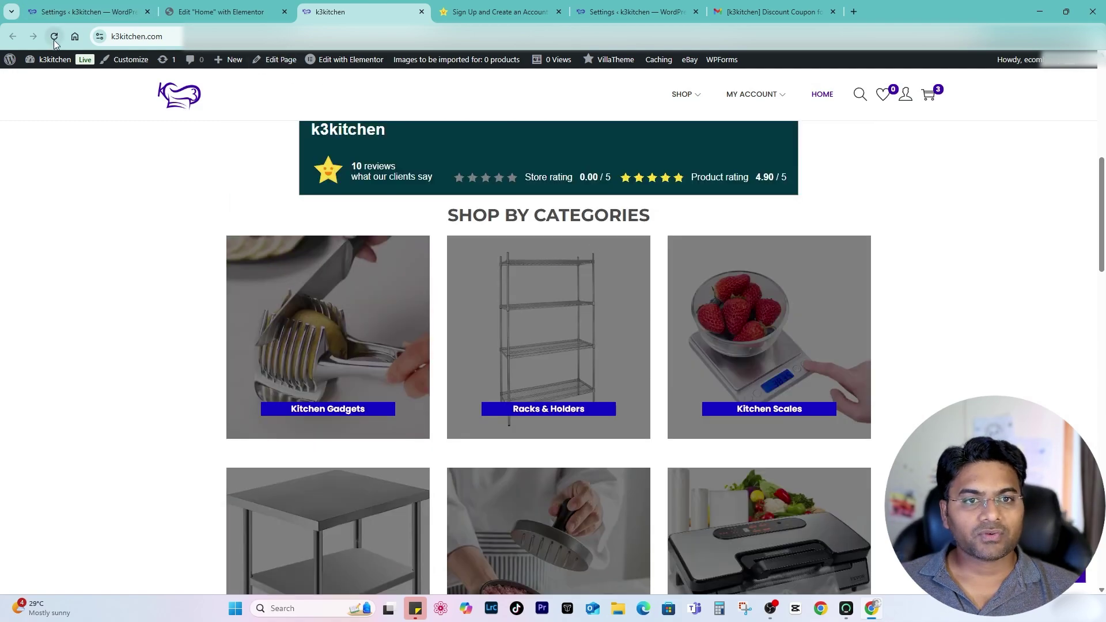
left_click(54, 36)
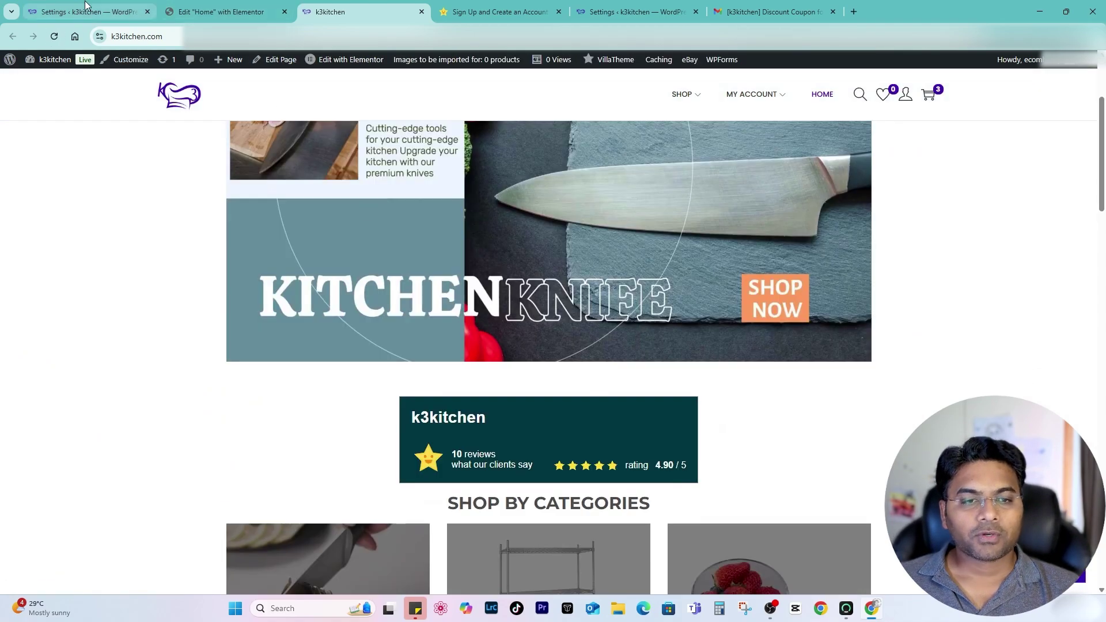
Save the Trust Badges settings.
left_click(87, 11)
scroll(445, 343, "down", 9)
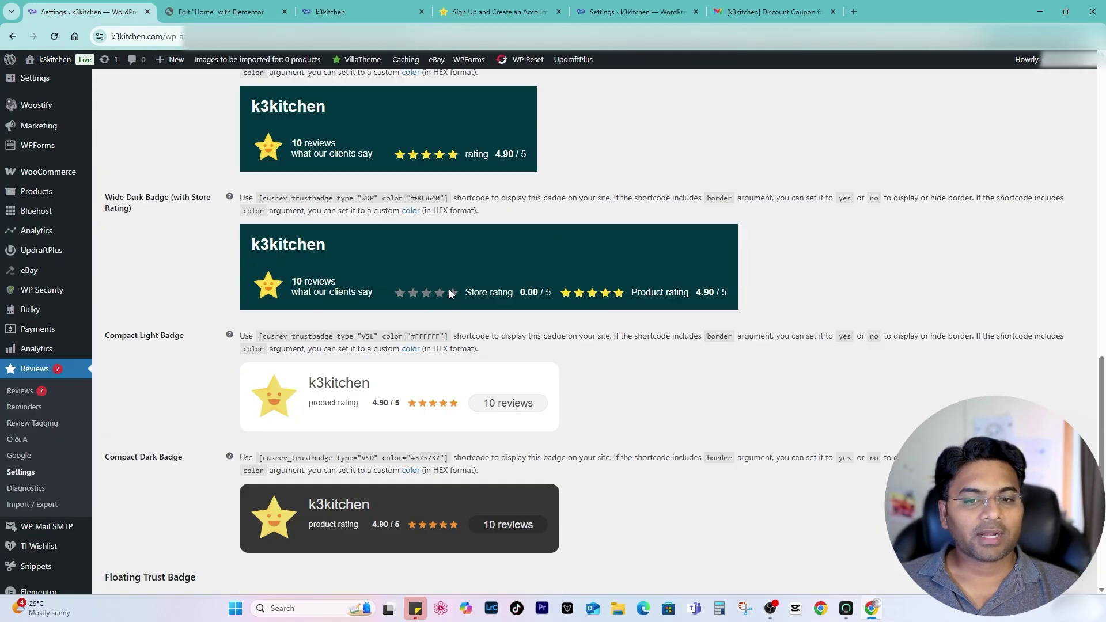
left_click(139, 539)
mouse_move(112, 496)
left_mouse_down()
mouse_move(154, 497)
mouse_move(105, 497)
mouse_move(123, 492)
left_mouse_up()
left_click(171, 502)
left_click(287, 532)
scroll(144, 190, "up", 6)
Create and publish a new page titled 'All Reviews'.
mouse_move(31, 183)
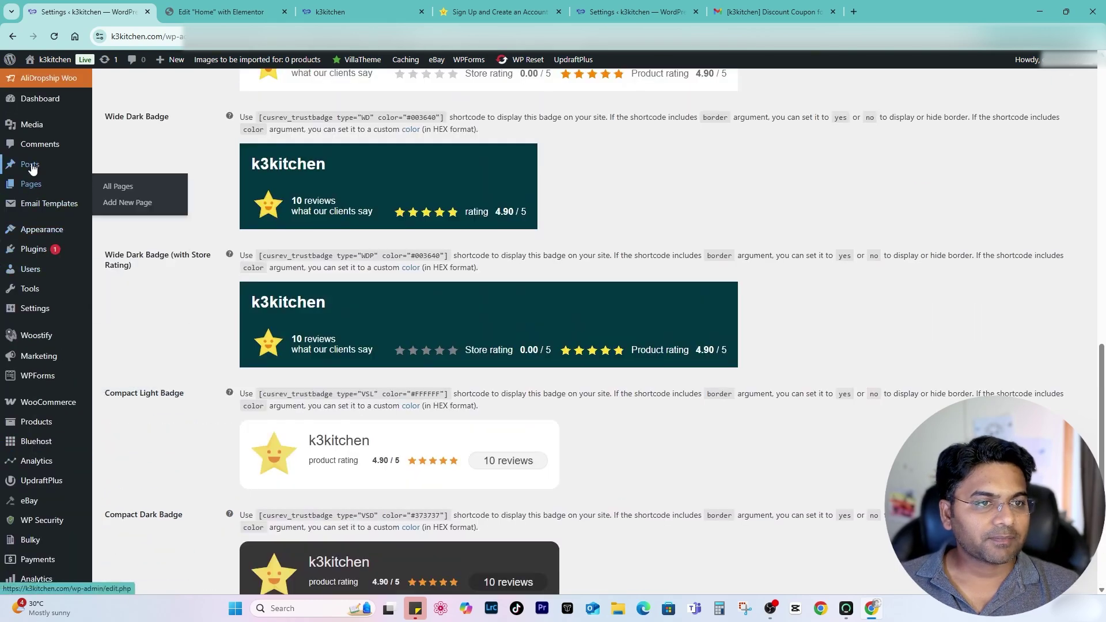
left_click(119, 205, "ctrl")
left_click(224, 12)
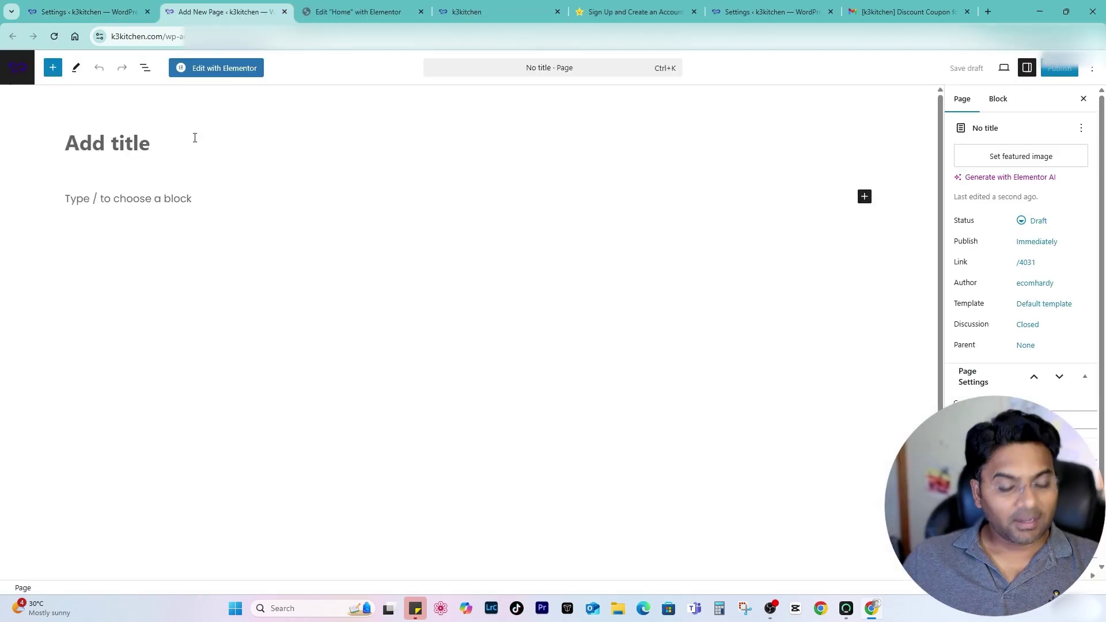
type("All Reviews")
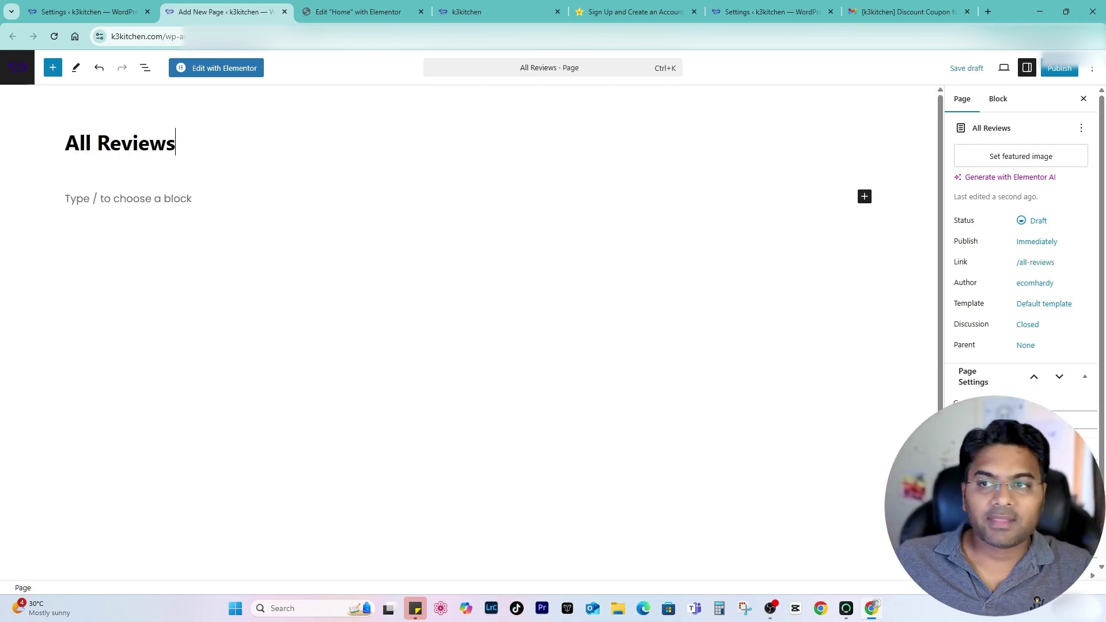
left_click(1058, 68)
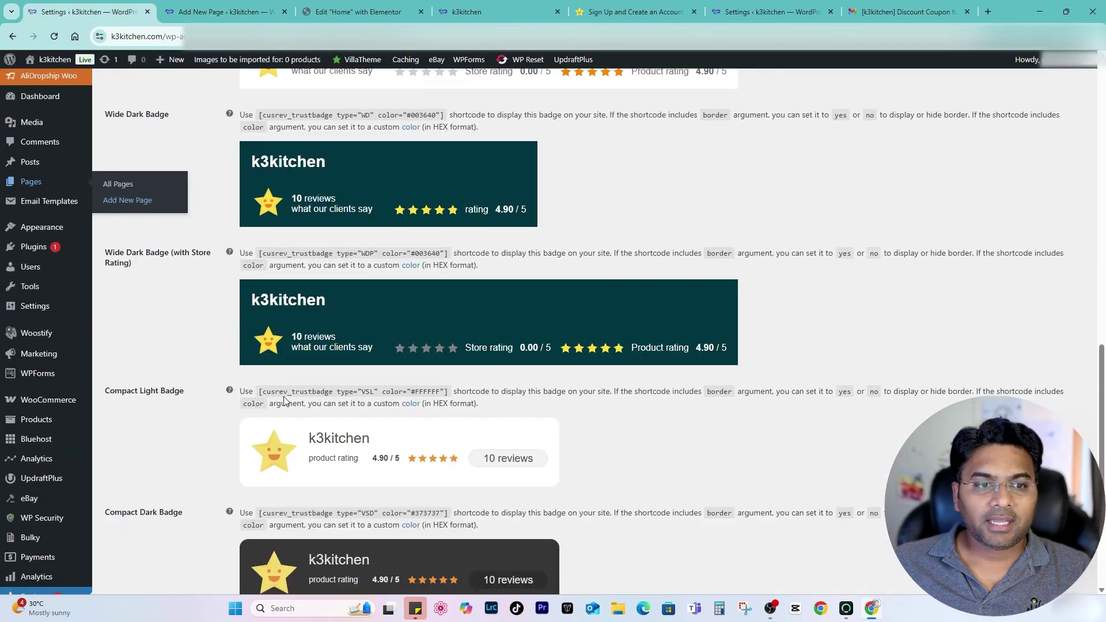
Choose All Reviews as the trust badge Reviews Page and save.
scroll(285, 384, "down", 7)
left_click(299, 499)
left_click(299, 499)
left_click(298, 502)
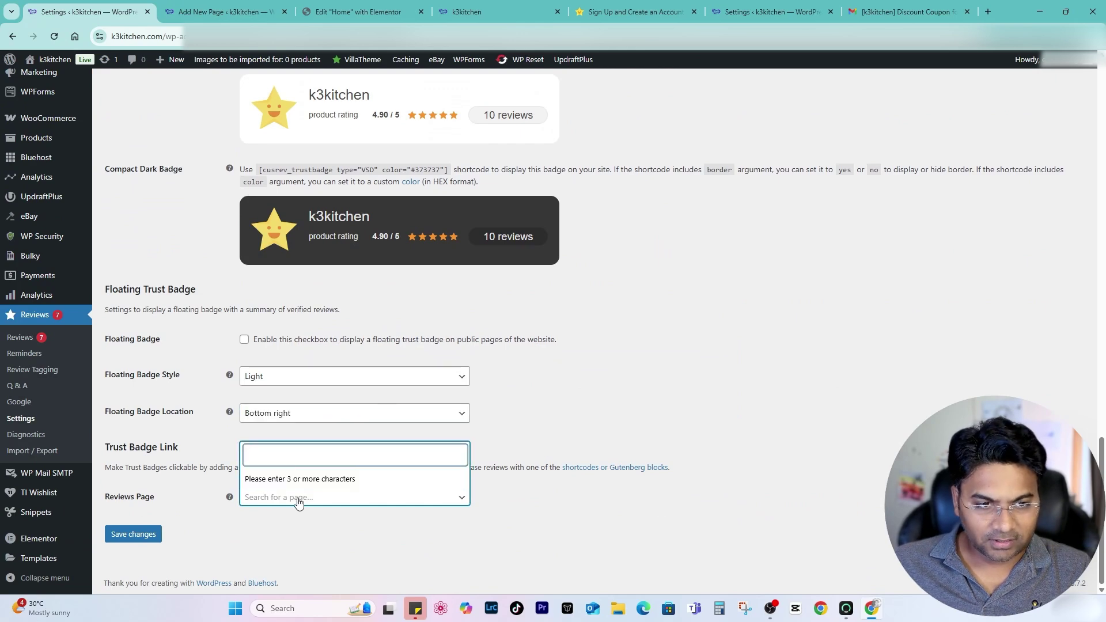
type("all")
left_click(282, 478)
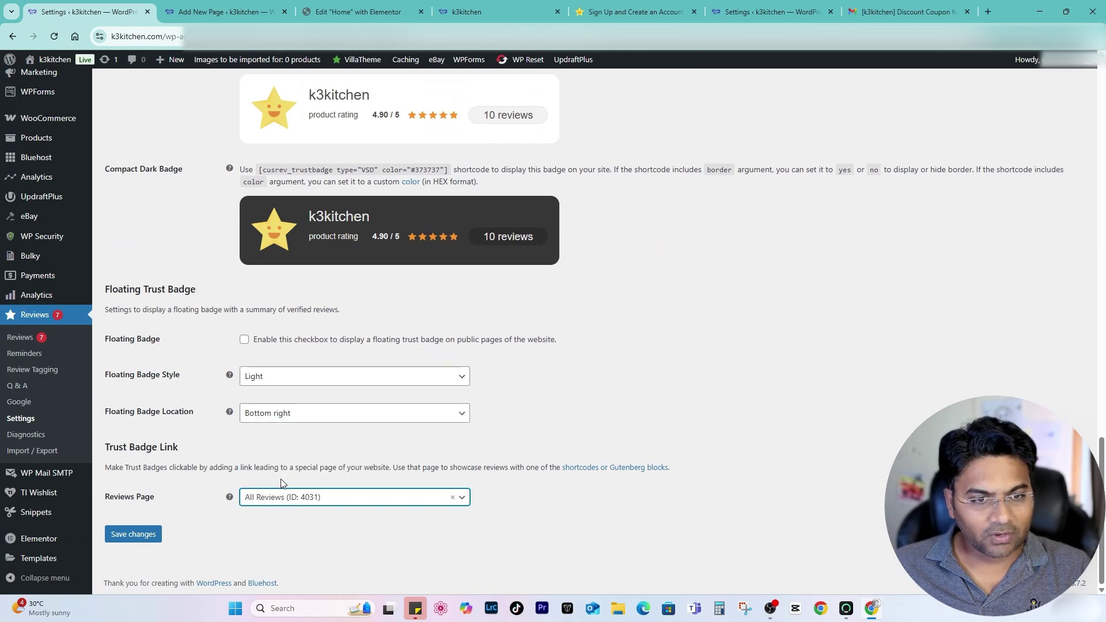
left_click(138, 536)
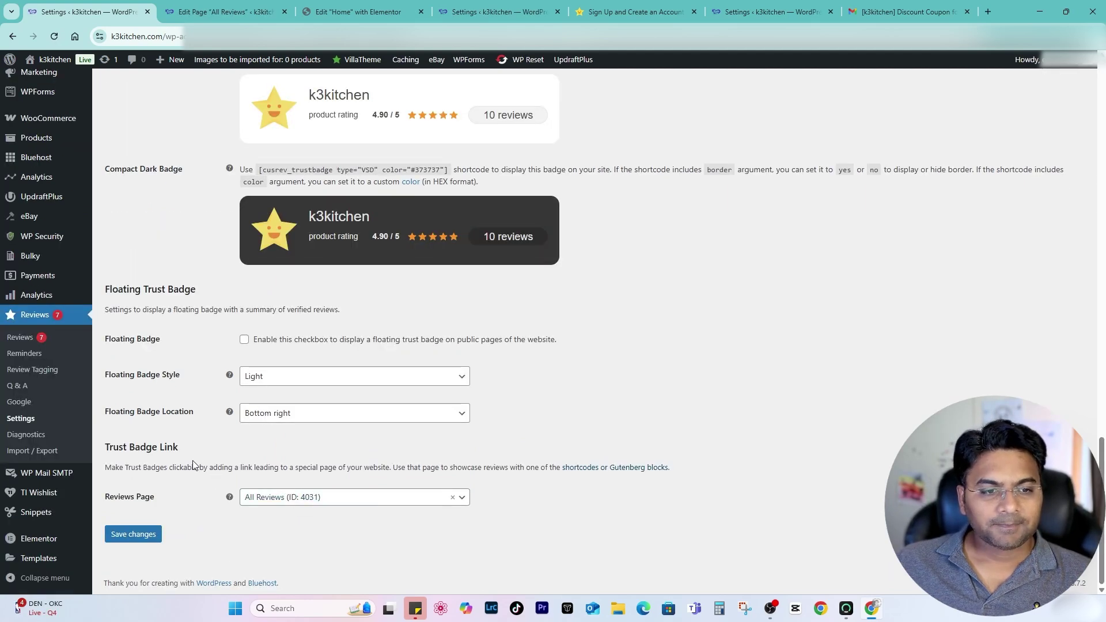
Open the Shortcodes settings in a new tab and select the [cusrev_all_reviews] shortcode.
right_click(582, 471)
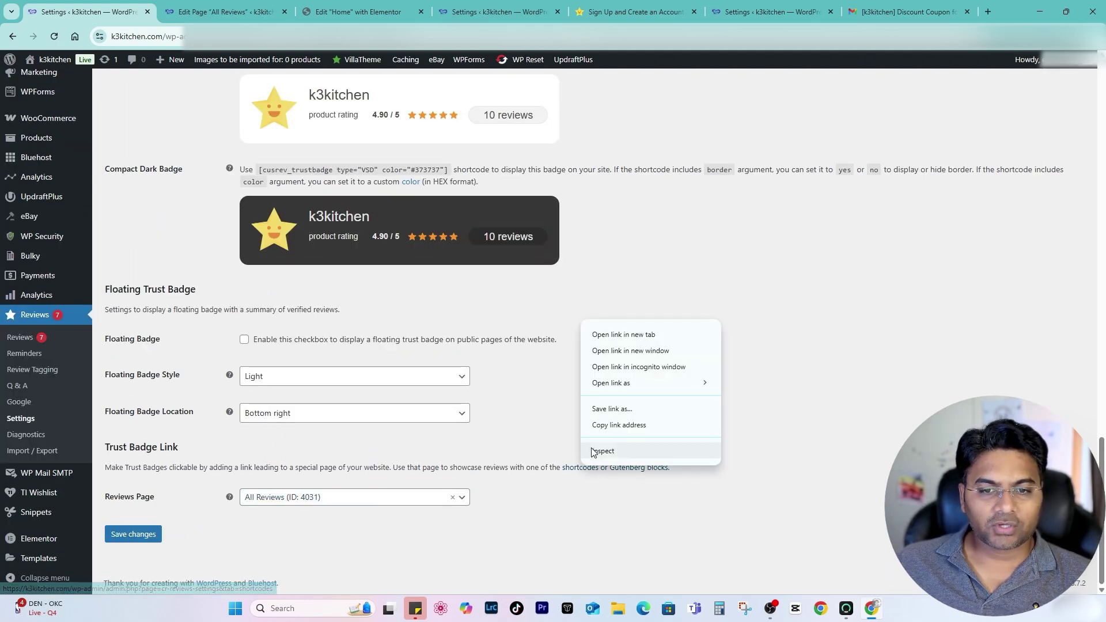
left_click(671, 487)
right_click(587, 474)
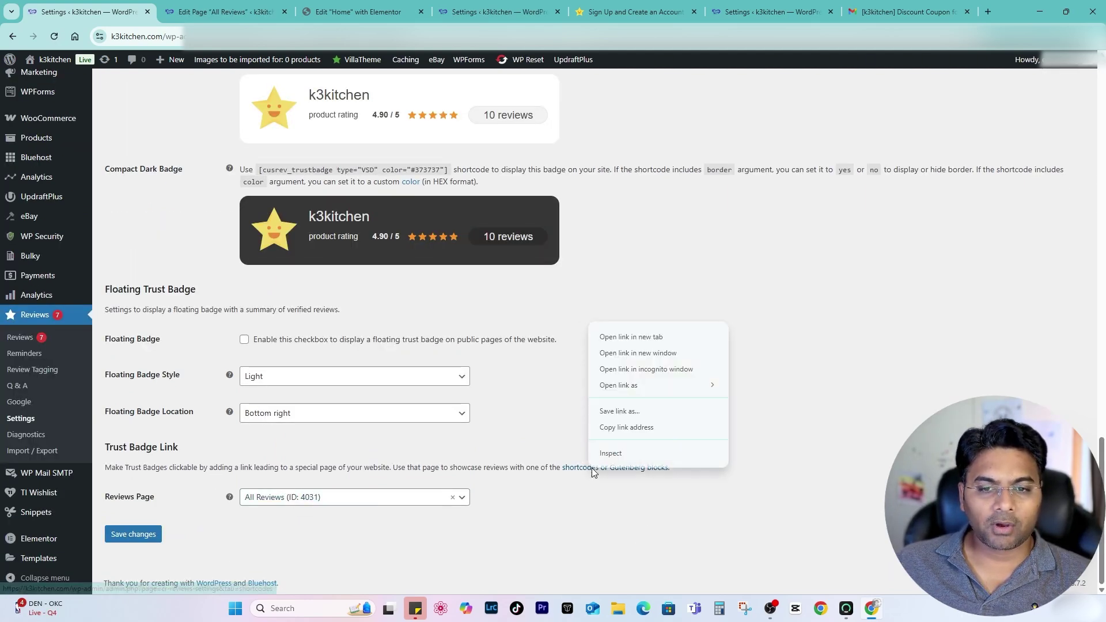
left_click(598, 337)
left_click_drag(517, 21, 164, 17)
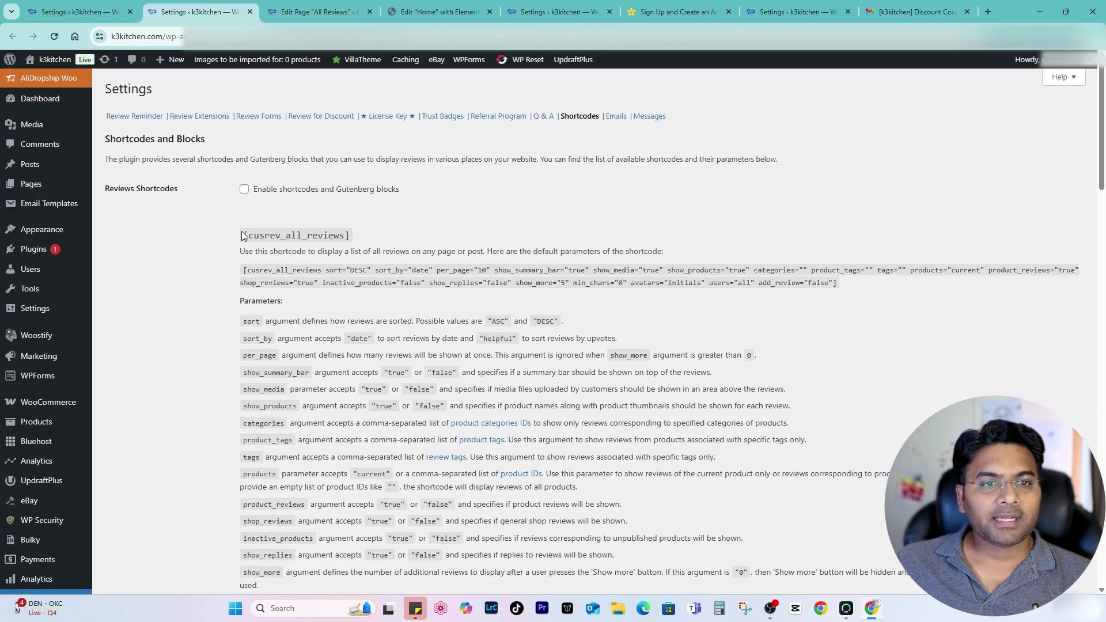
left_click_drag(242, 236, 351, 236)
key("ctrl+c")
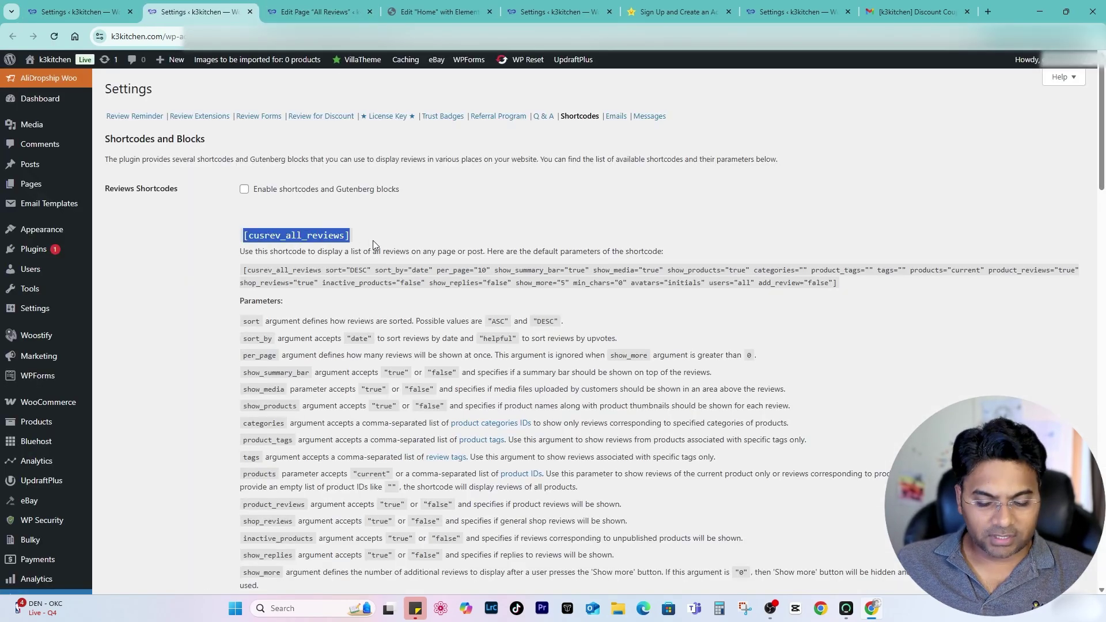
Enable 'Enable shortcodes and Gutenberg blocks' and save the Shortcodes settings.
left_click(245, 189)
scroll(399, 314, "down", 15)
scroll(380, 388, "down", 15)
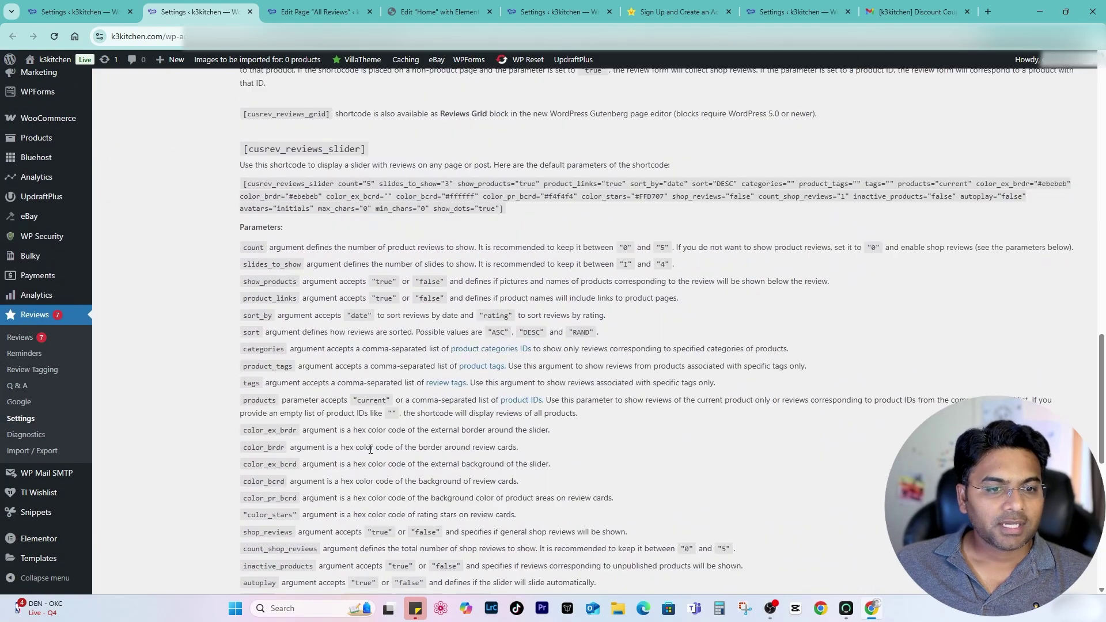
left_click(142, 536)
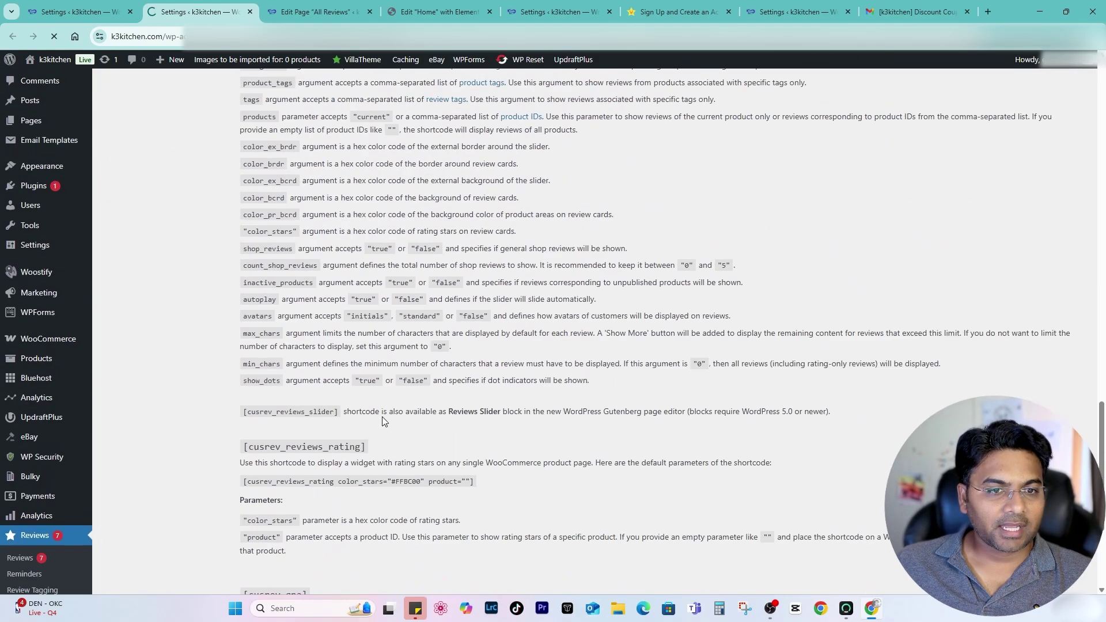
Insert a Shortcode block containing [cusrev_all_reviews] into the All Reviews page and save it.
left_click(99, 15)
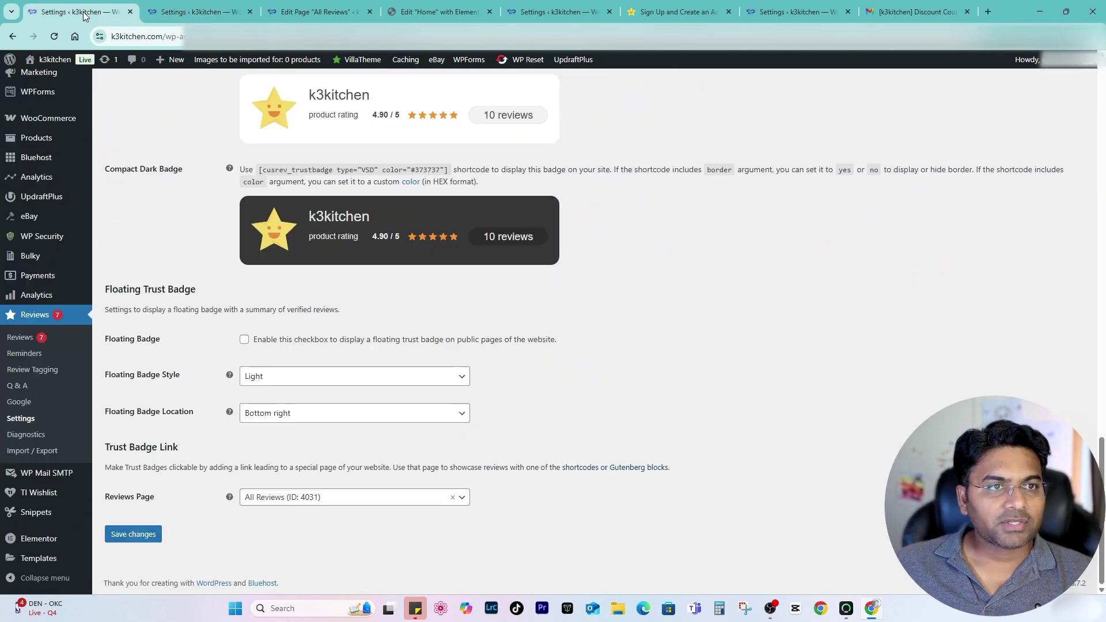
left_click(308, 6)
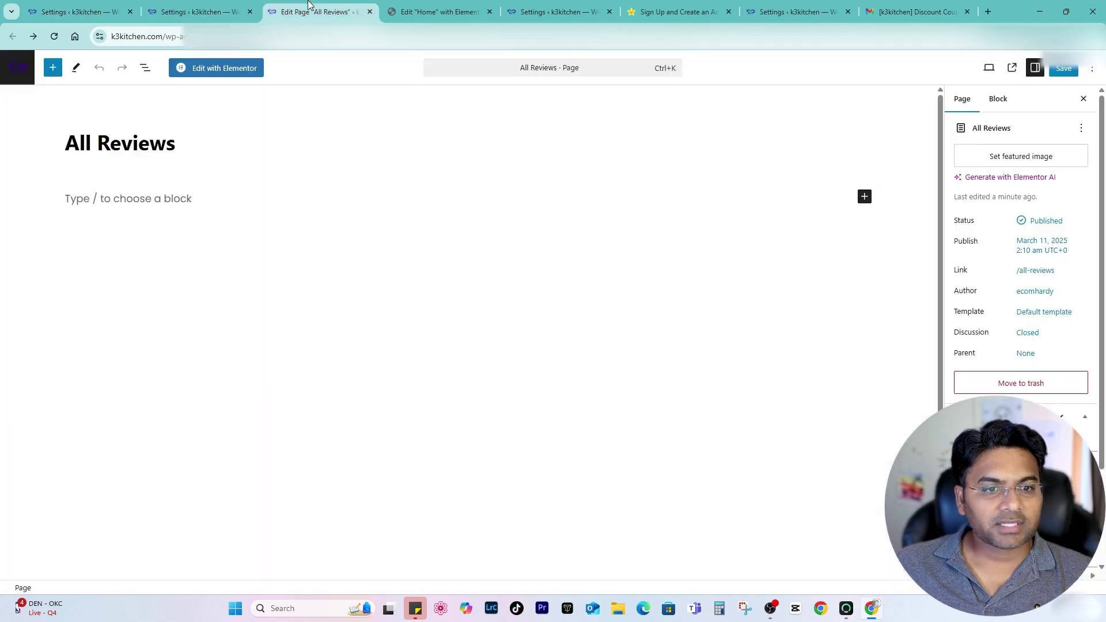
left_click(136, 201)
left_click(864, 197)
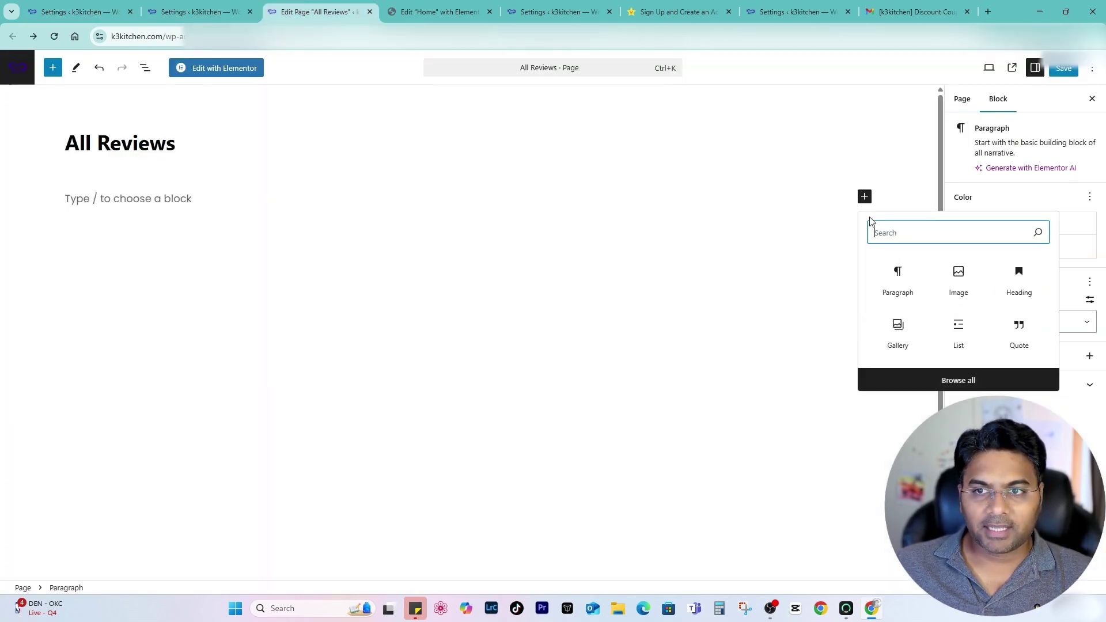
type("shortcode")
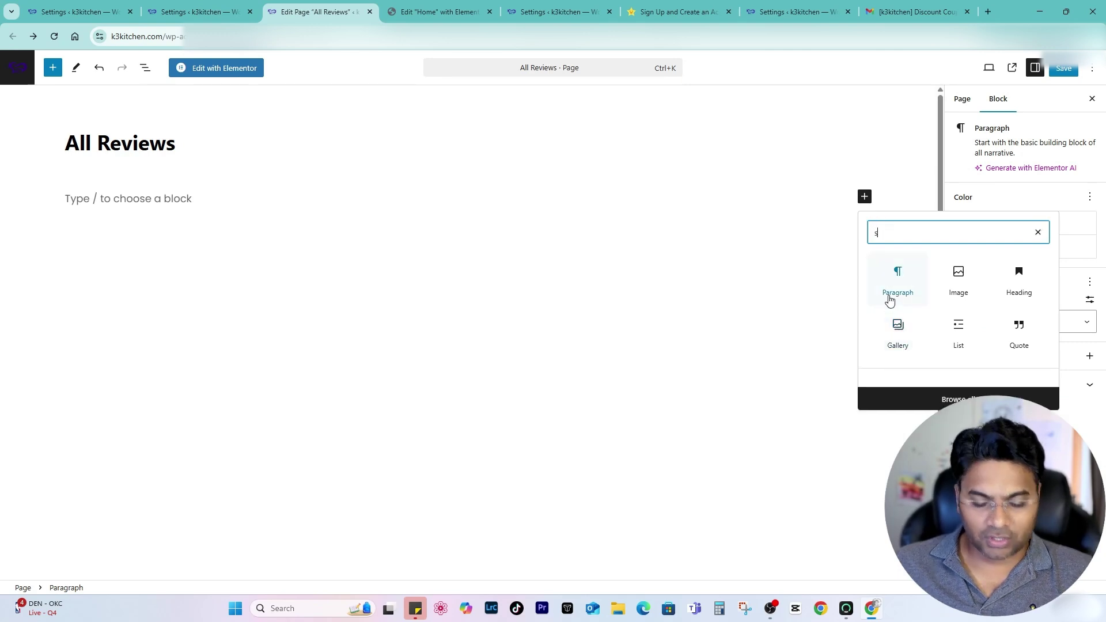
key("Return")
key("ctrl+v")
left_click(1070, 70)
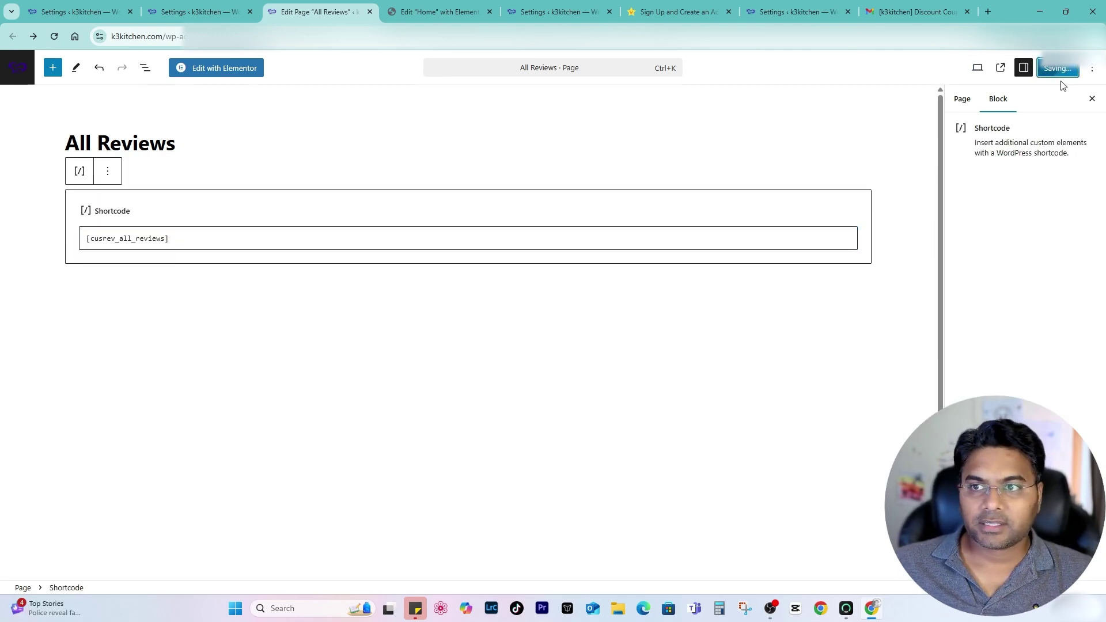
View the live All Reviews page and scroll through its 4.9-star summary from 10 reviews.
left_click(1001, 68)
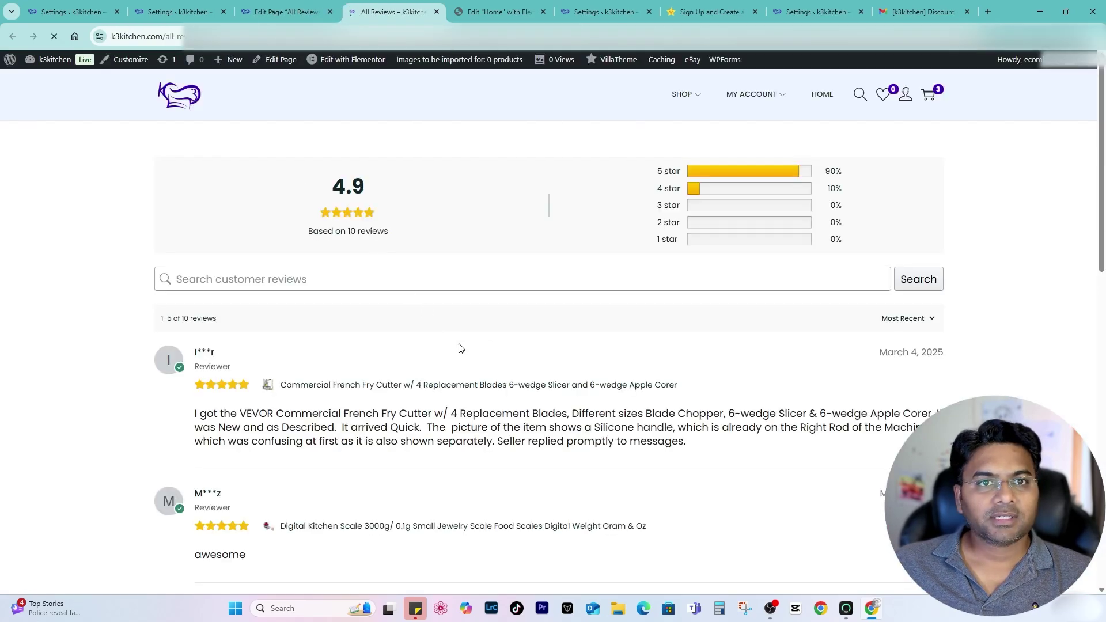
scroll(461, 358, "down", 10)
scroll(463, 361, "up", 10)
left_click(144, 36)
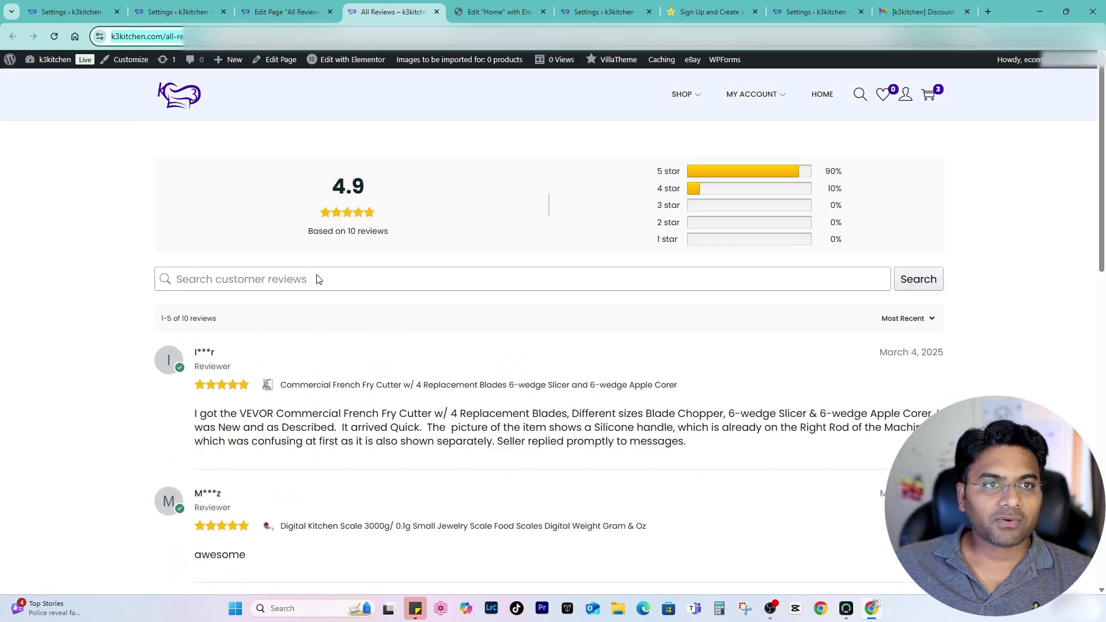
left_click(1006, 288)
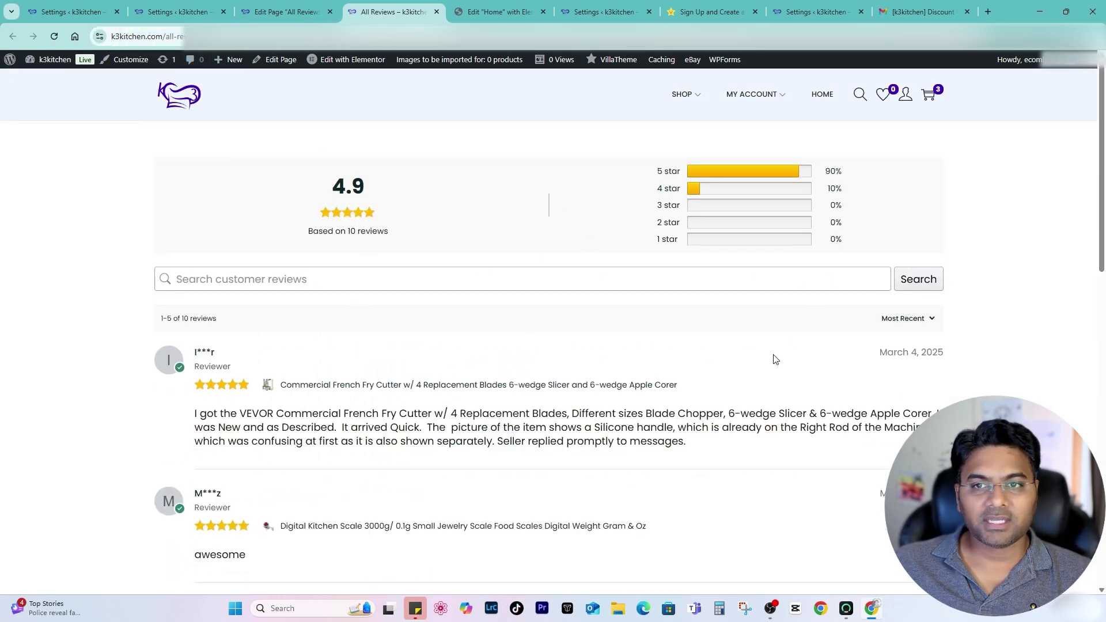
scroll(766, 267, "down", 13)
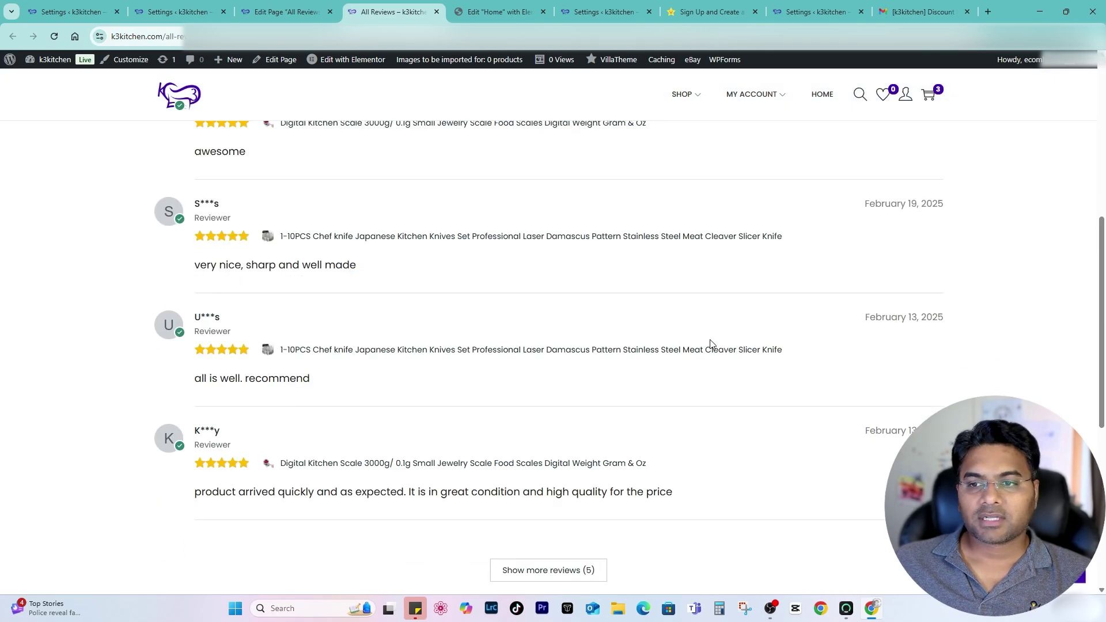
scroll(701, 340, "up", 6)
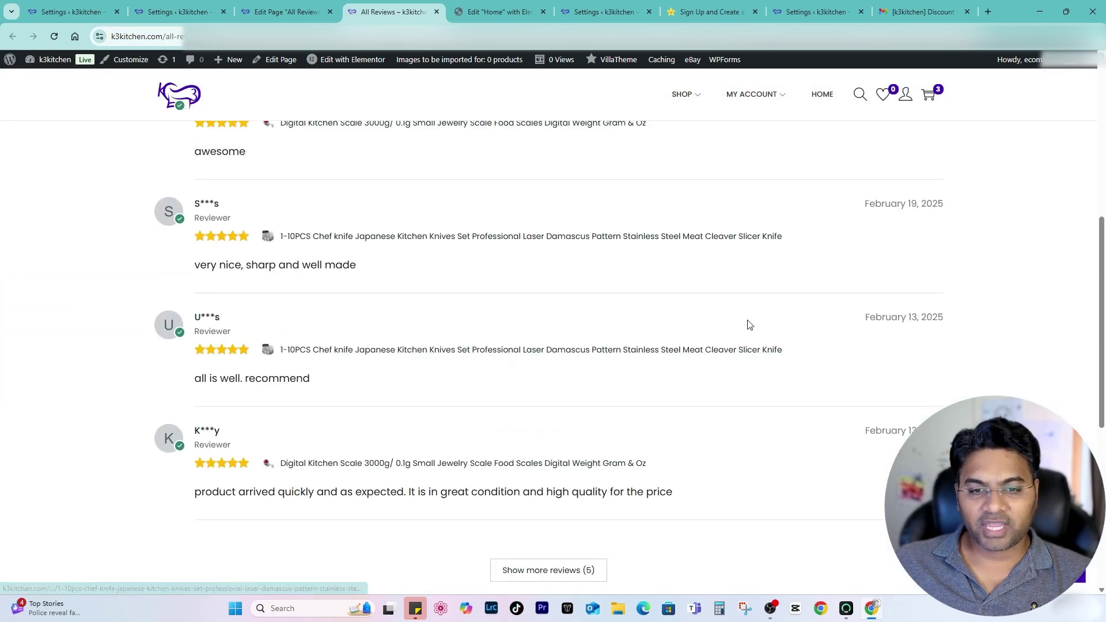
scroll(810, 382, "up", 5)
scroll(802, 373, "up", 1)
Close the All Reviews preview, page editor and duplicate reviews settings tabs.
left_click(437, 12)
left_click(330, 11)
left_click(223, 11)
scroll(408, 305, "up", 10)
Turn on Track Customer Referrals in Referral Program, save, then go to Questions and Answers.
left_click(511, 115)
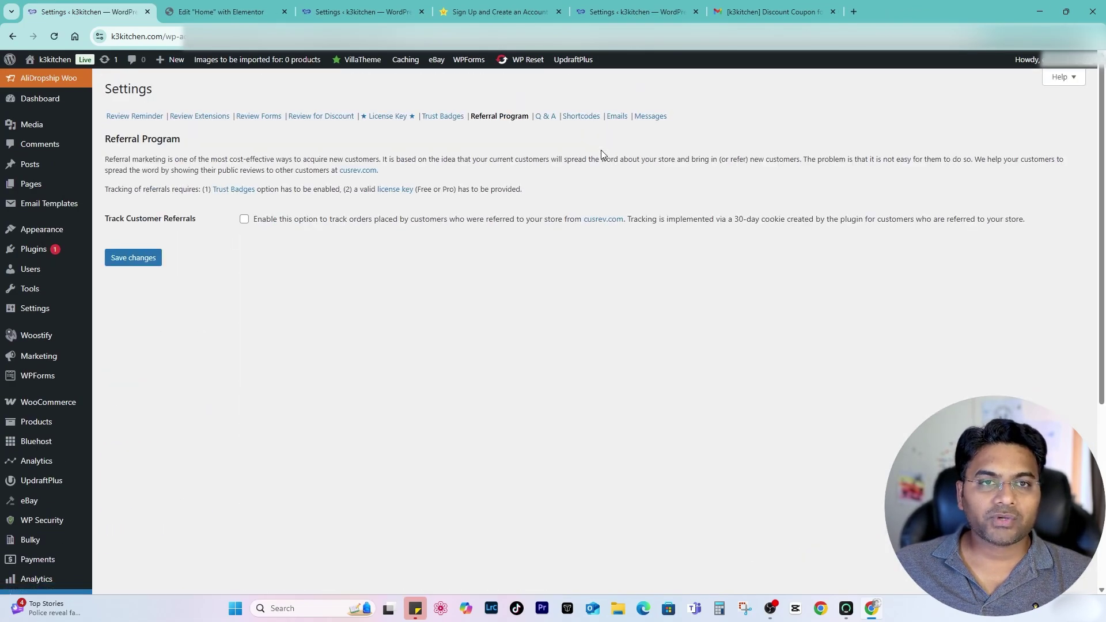
left_click_drag(103, 219, 192, 223)
left_click(244, 227)
left_click(244, 220)
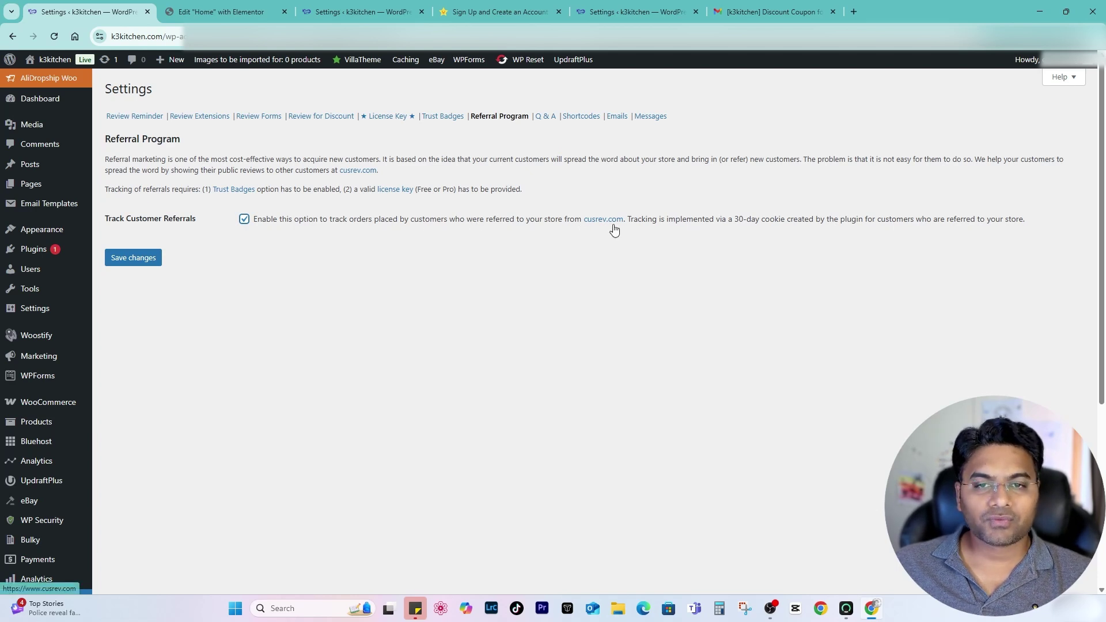
left_click(131, 260)
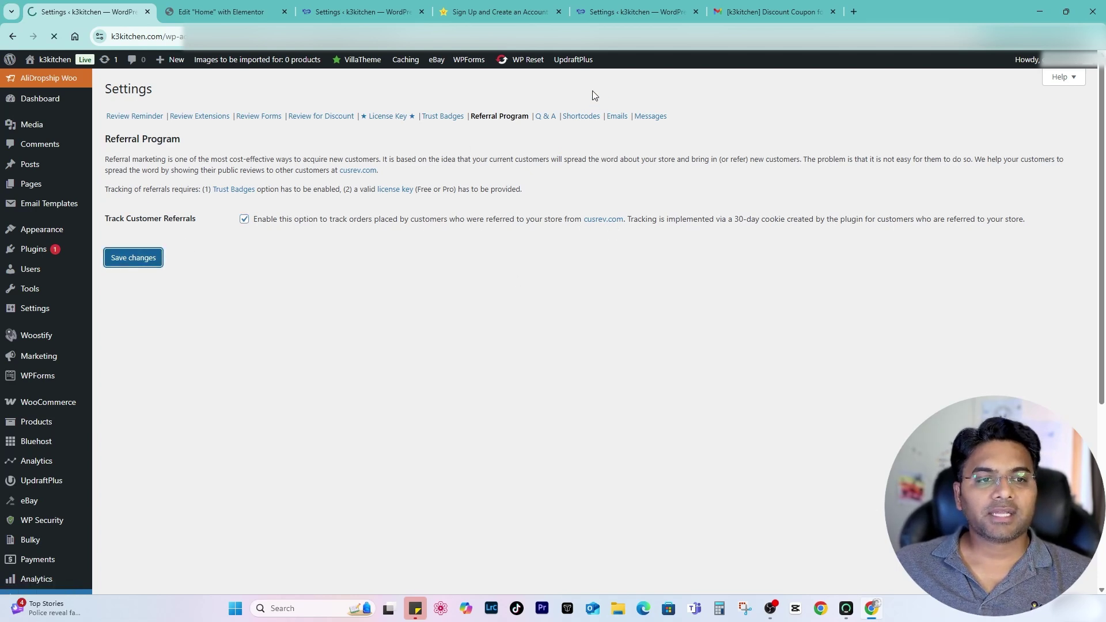
left_click(546, 117)
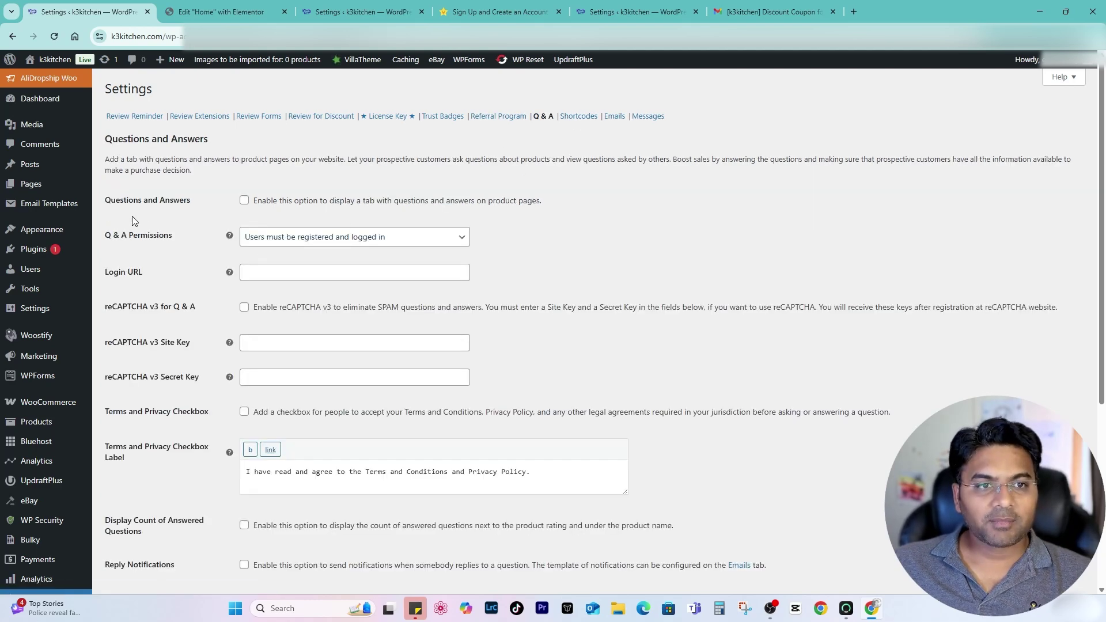
scroll(267, 203, "down", 2)
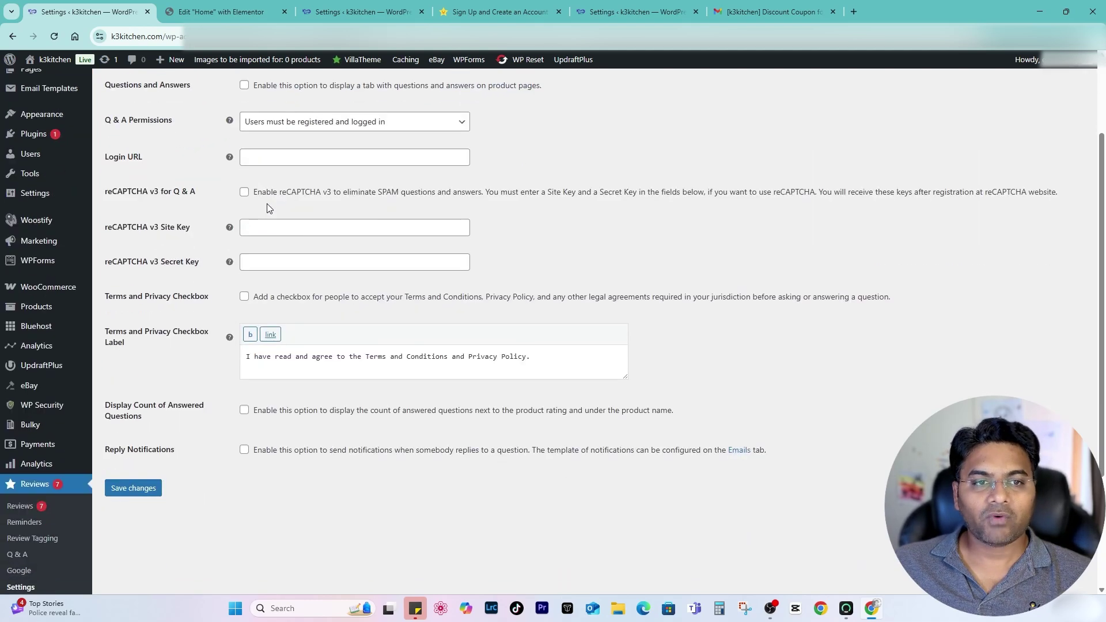
Scroll the Shortcodes settings to [cusrev_reviews_slider] and select it for copying.
scroll(267, 202, "up", 2)
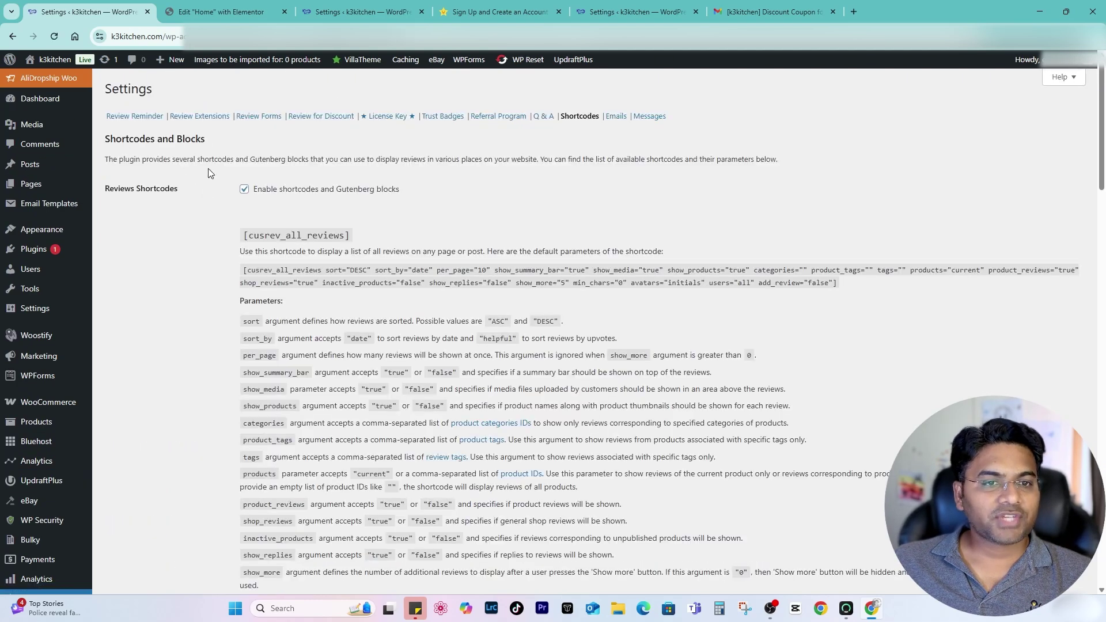
scroll(361, 265, "down", 15)
scroll(361, 268, "down", 7)
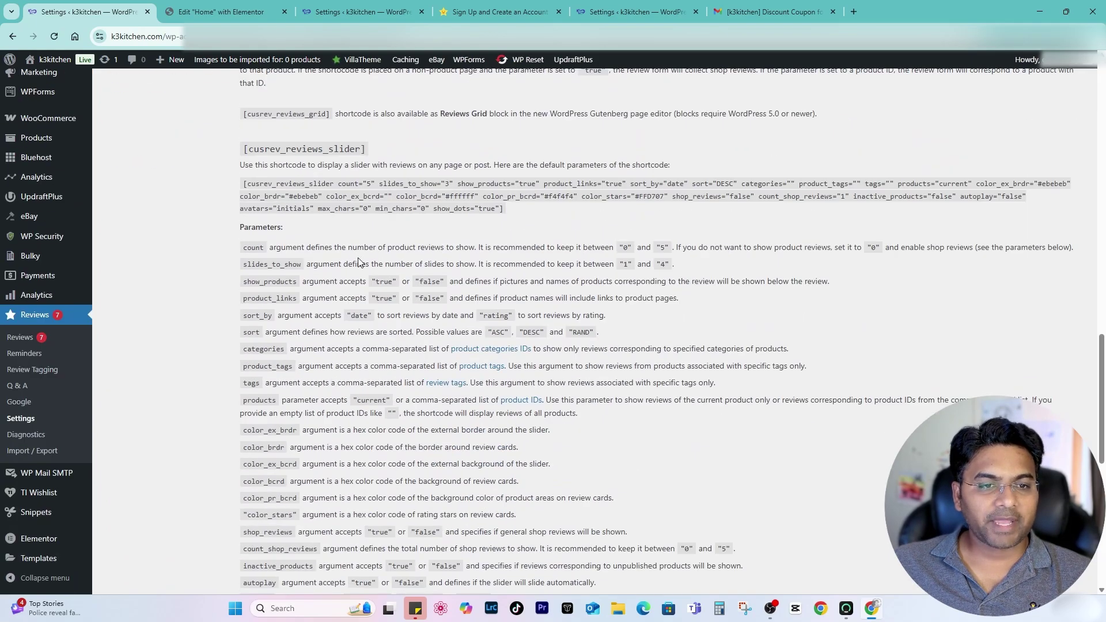
scroll(358, 262, "up", 9)
scroll(306, 190, "up", 4)
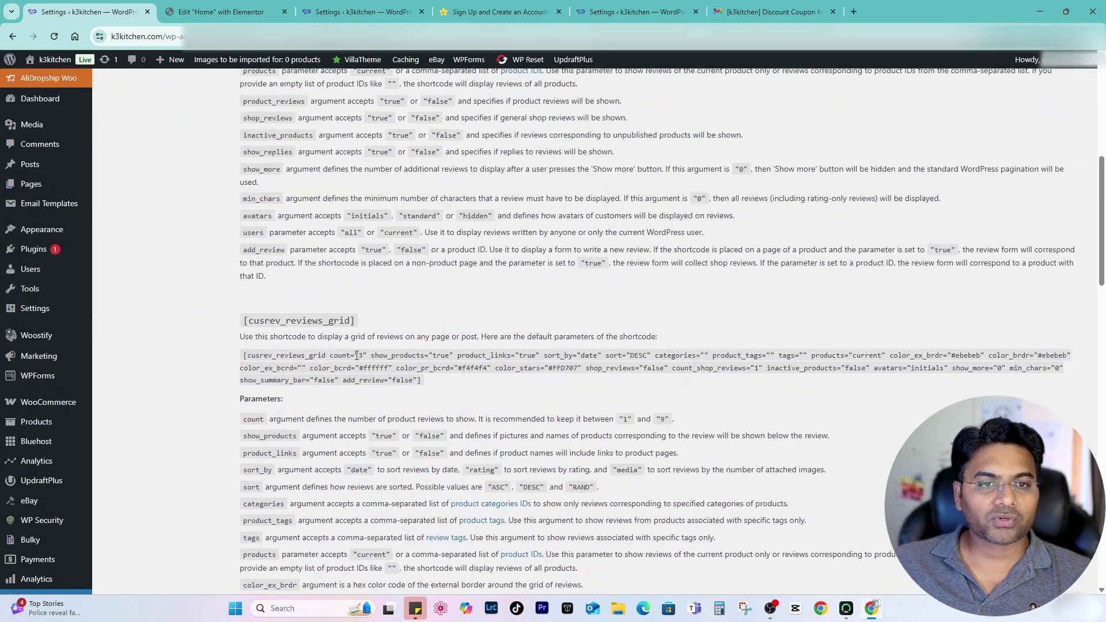
scroll(356, 356, "up", 6)
scroll(253, 269, "down", 18)
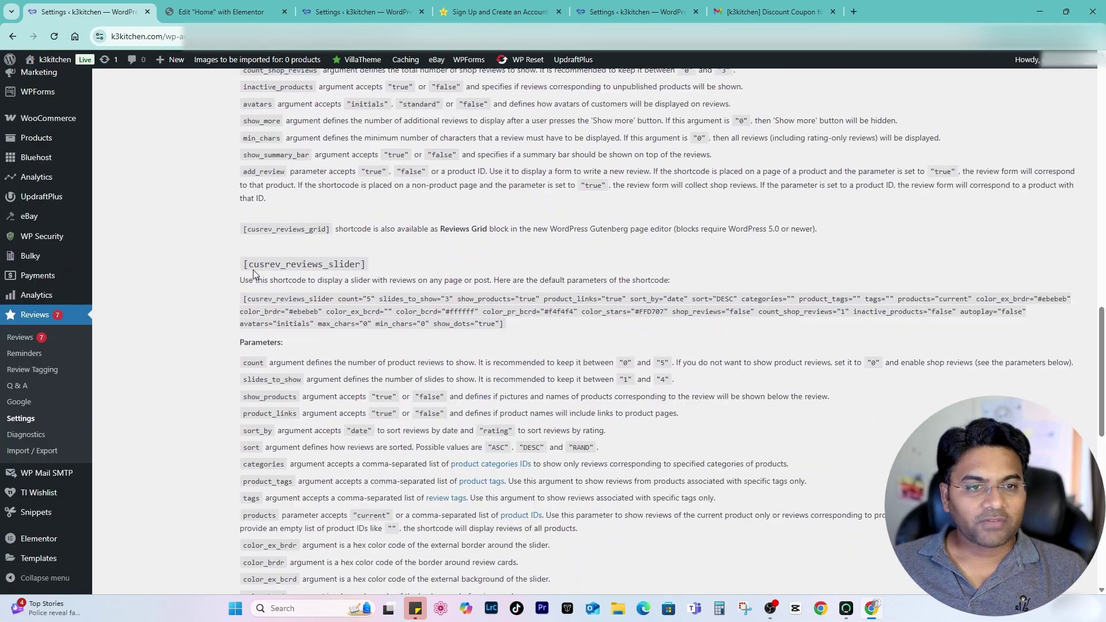
left_click_drag(246, 265, 367, 265)
key("ctrl+c")
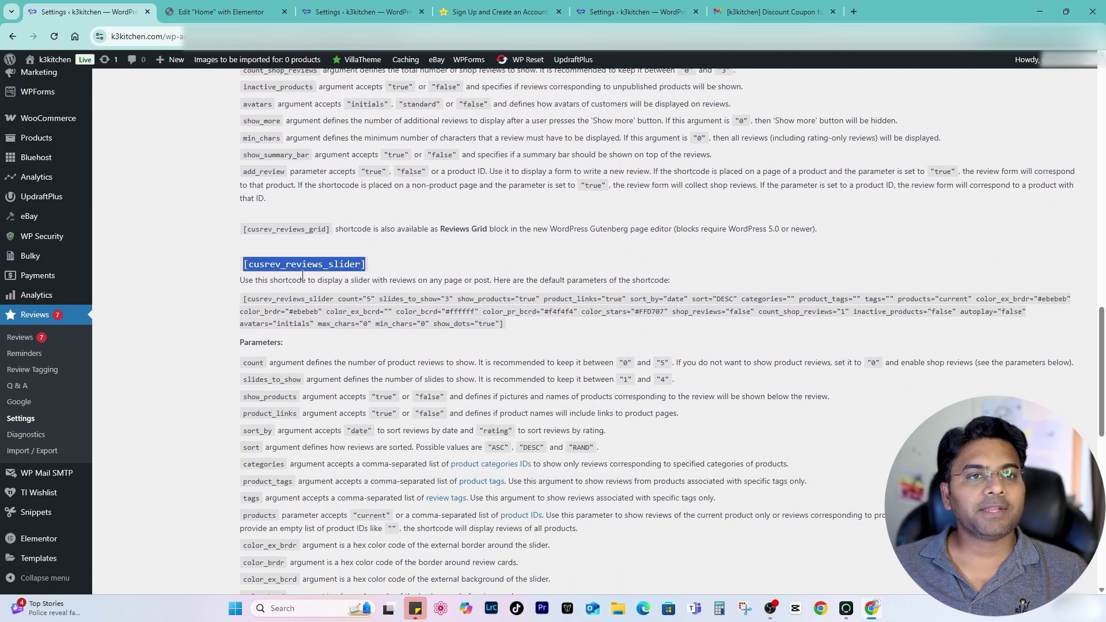
Replace the trust badge shortcode in the Home page Shortcode widget with [cusrev_reviews_slider].
left_click(218, 12)
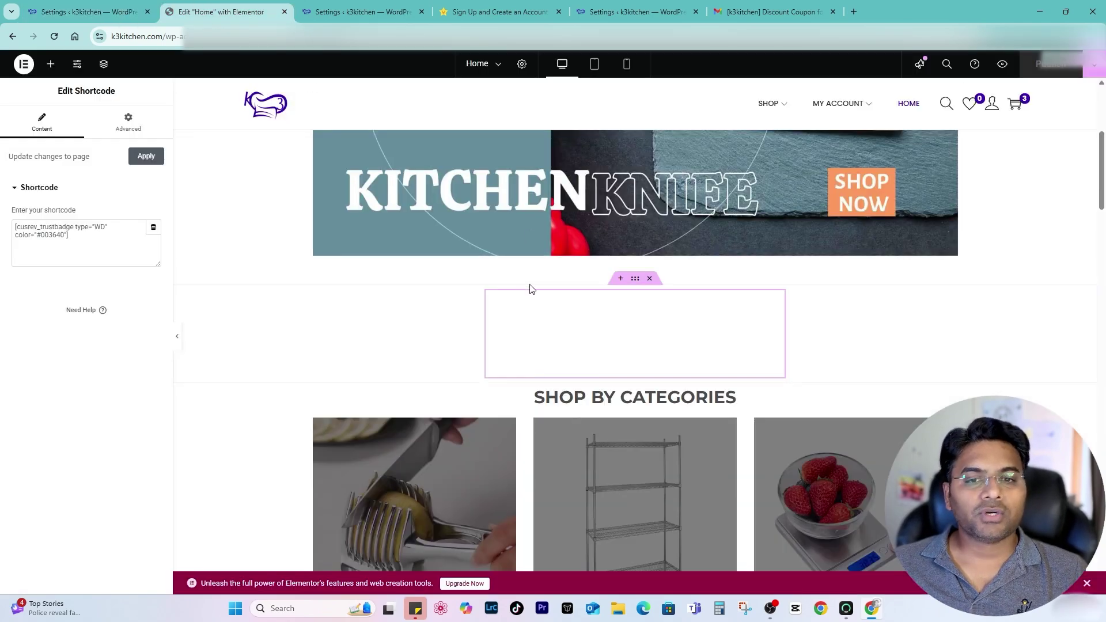
scroll(658, 329, "up", 5)
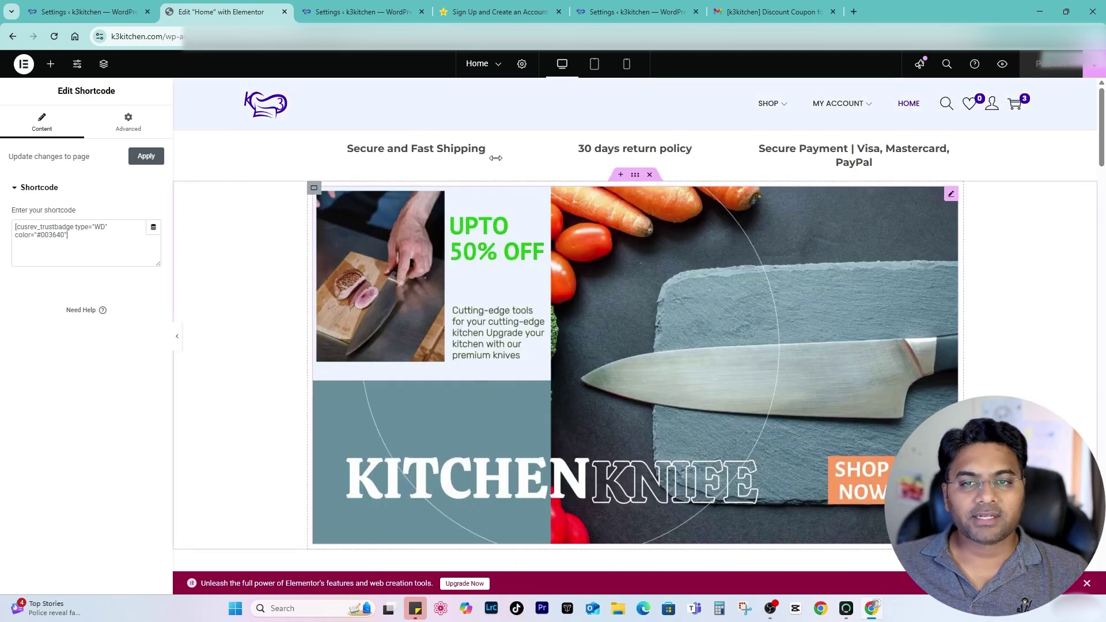
scroll(685, 349, "down", 1)
scroll(685, 348, "down", 3)
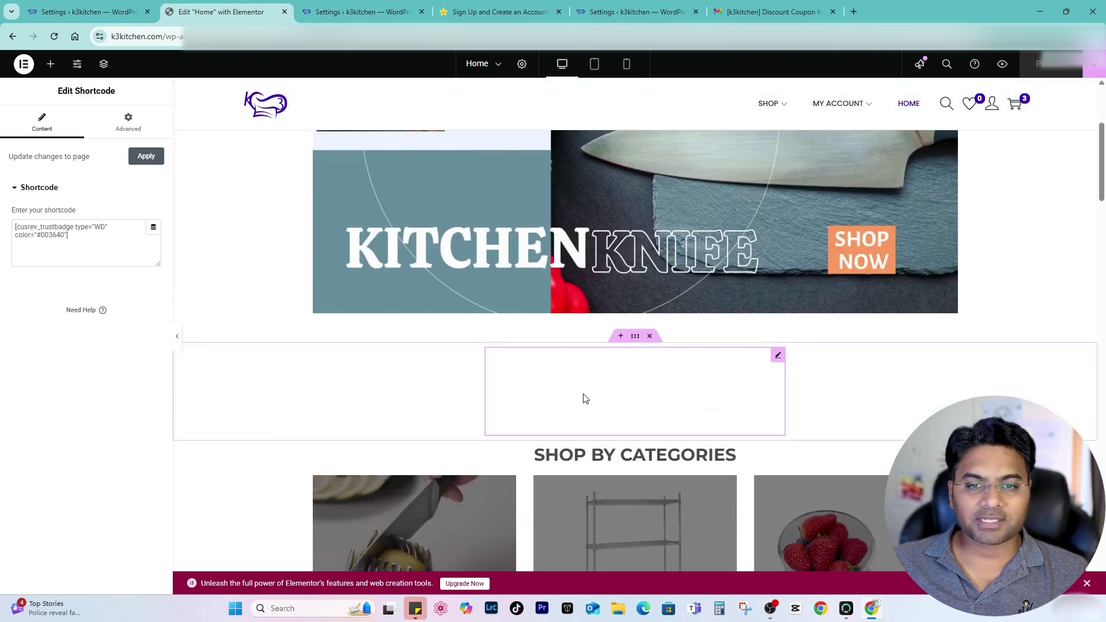
triple_click(41, 243)
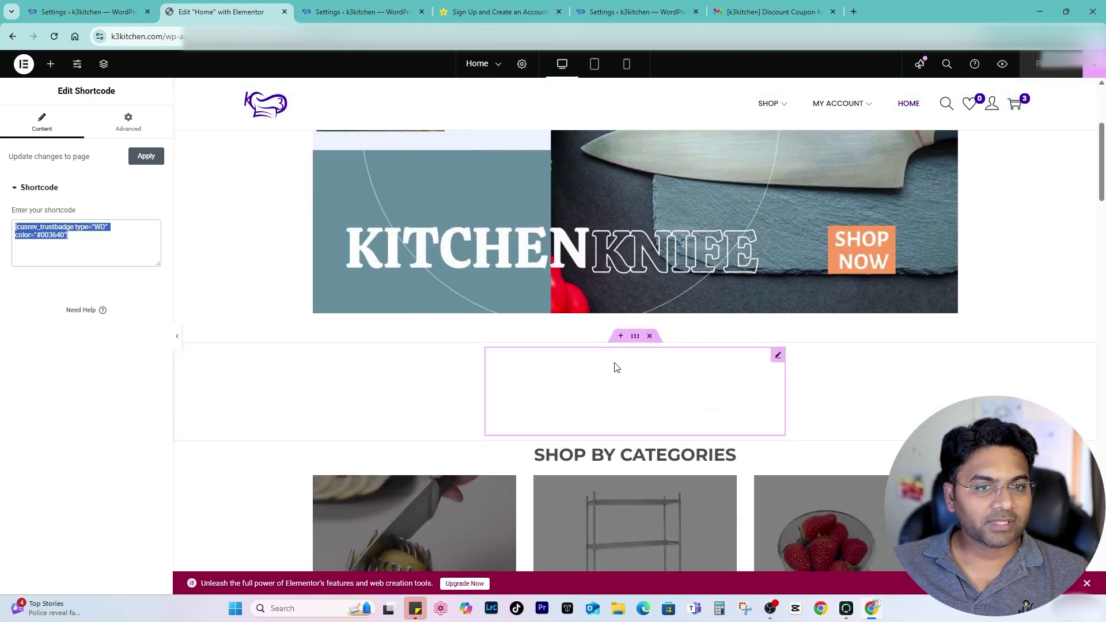
key("ctrl+v")
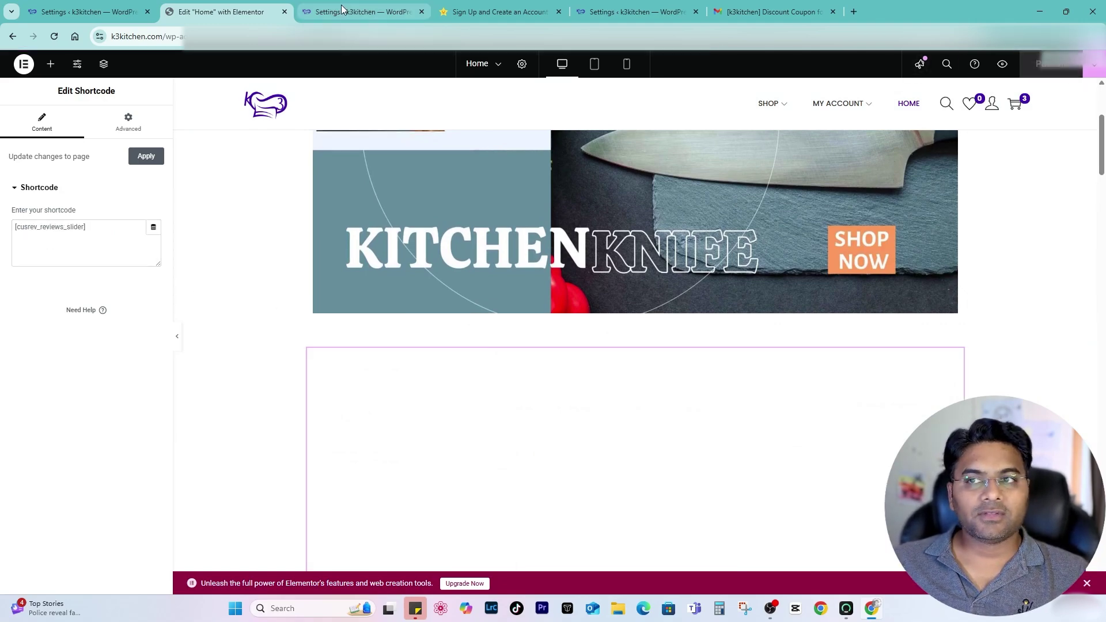
left_click(431, 7)
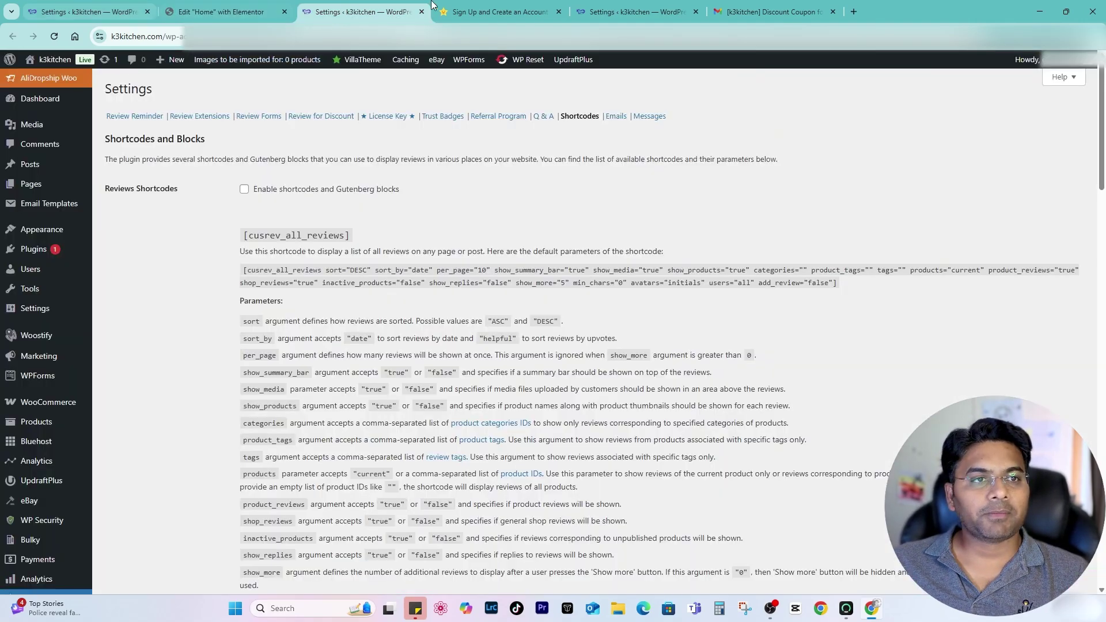
Open the k3kitchen storefront homepage in a new tab via Visit Store.
left_click(207, 7)
left_click(63, 17)
mouse_move(51, 60)
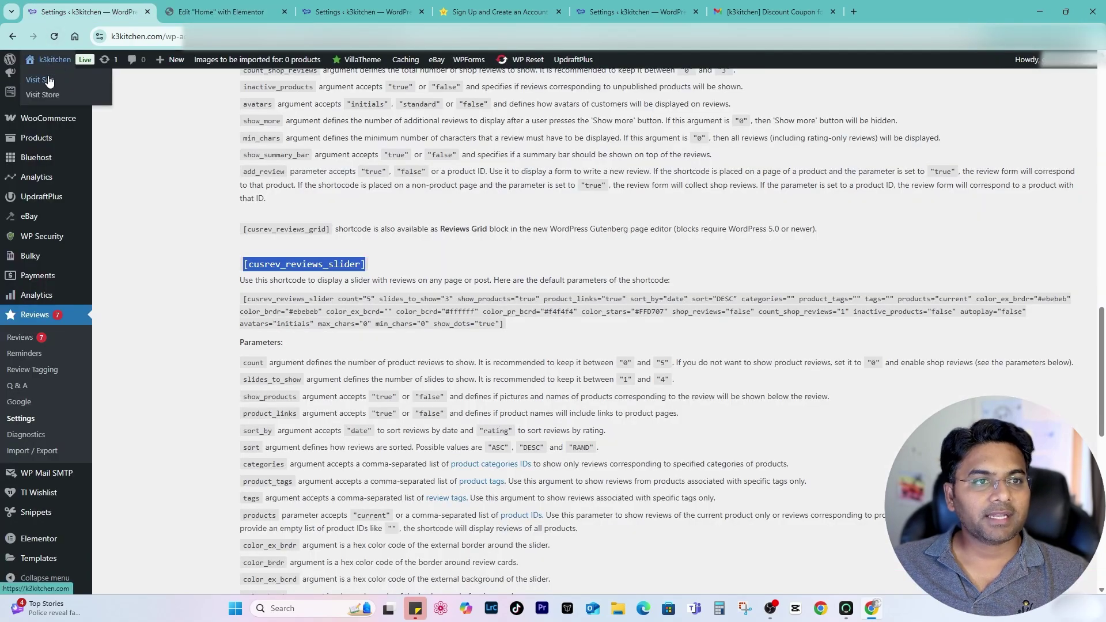
right_click(60, 85)
left_click(62, 91)
scroll(542, 247, "down", 4)
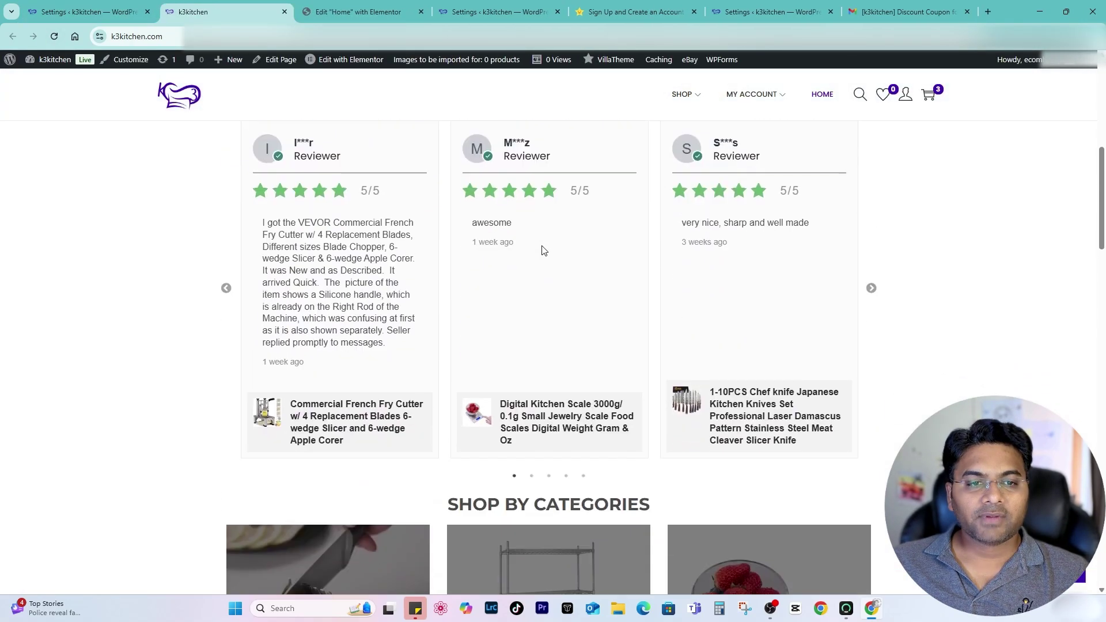
scroll(666, 296, "up", 1)
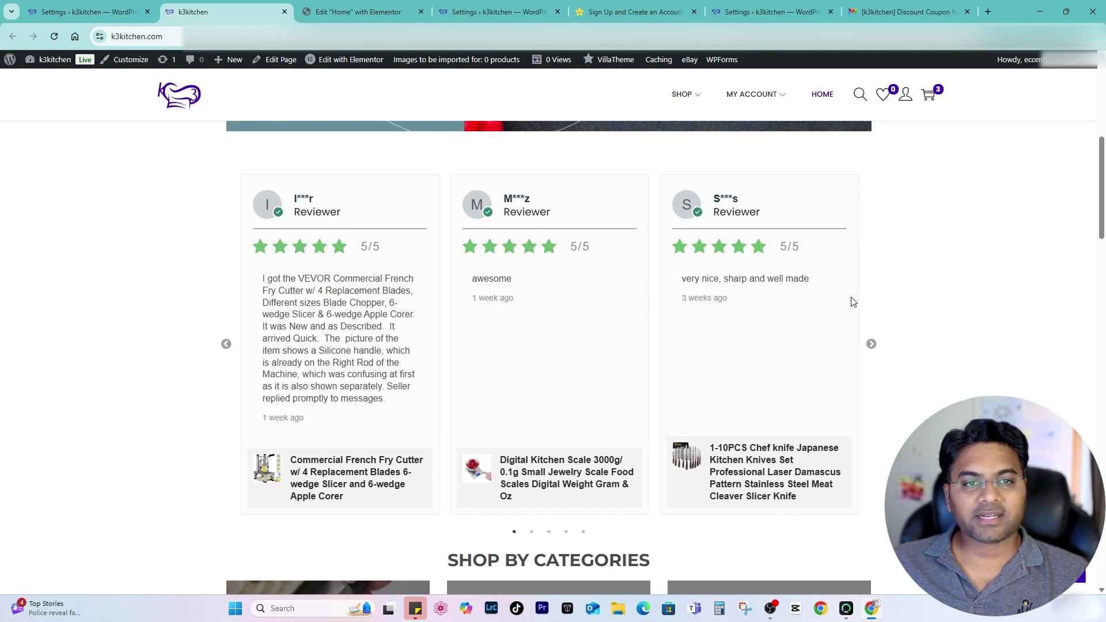
Advance the homepage reviews slider seven times to check the 5/5 customer reviews.
left_click(871, 348)
left_click(872, 348)
left_click(872, 346)
left_click(872, 346)
left_click(872, 345)
left_click(871, 346)
left_click(871, 346)
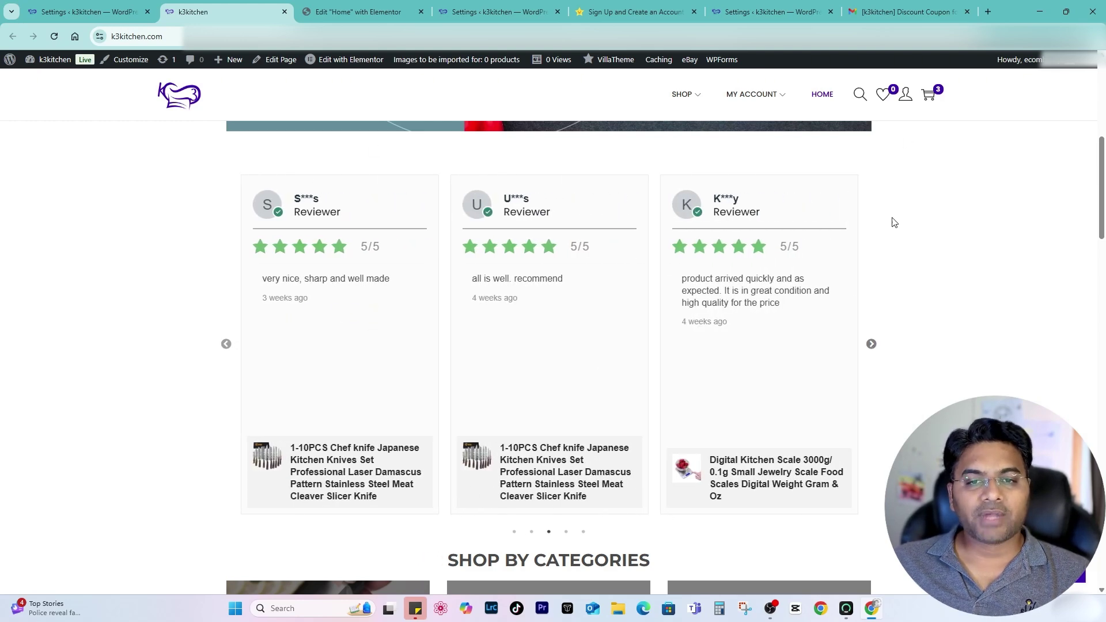
scroll(472, 291, "up", 7)
scroll(473, 285, "down", 5)
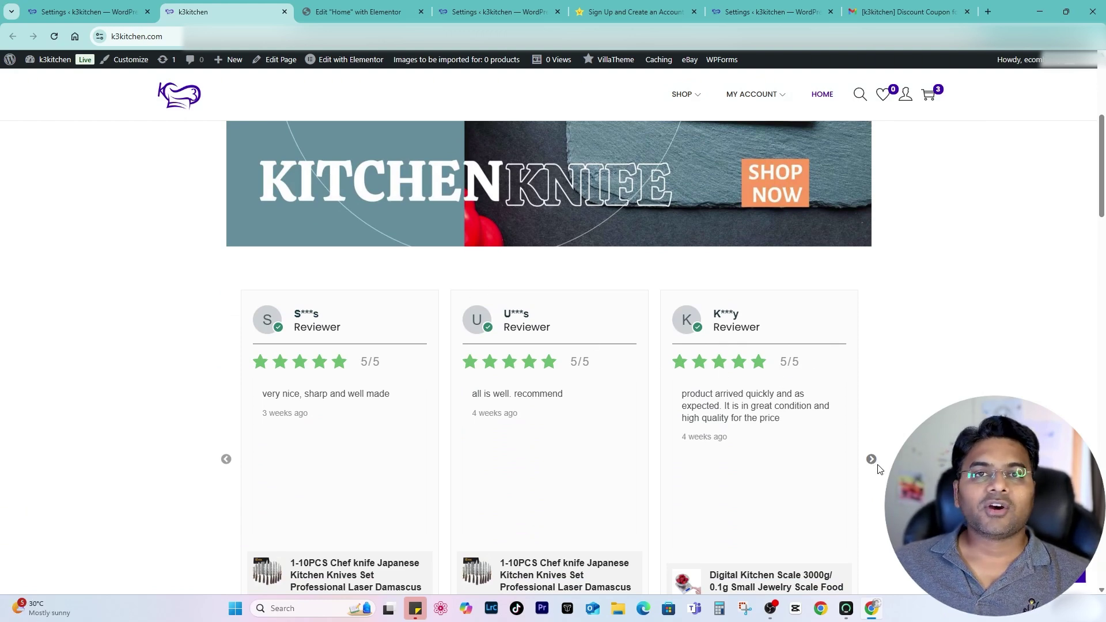
Open the Review for Discount email settings under Emails.
key("ctrl+shift+Tab")
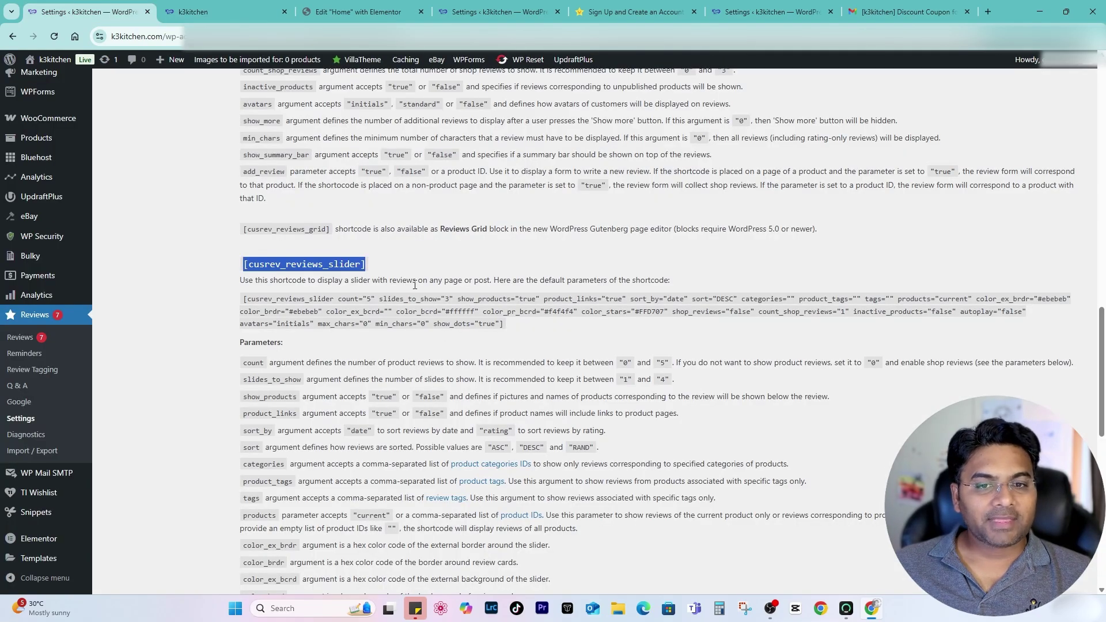
scroll(414, 285, "up", 20)
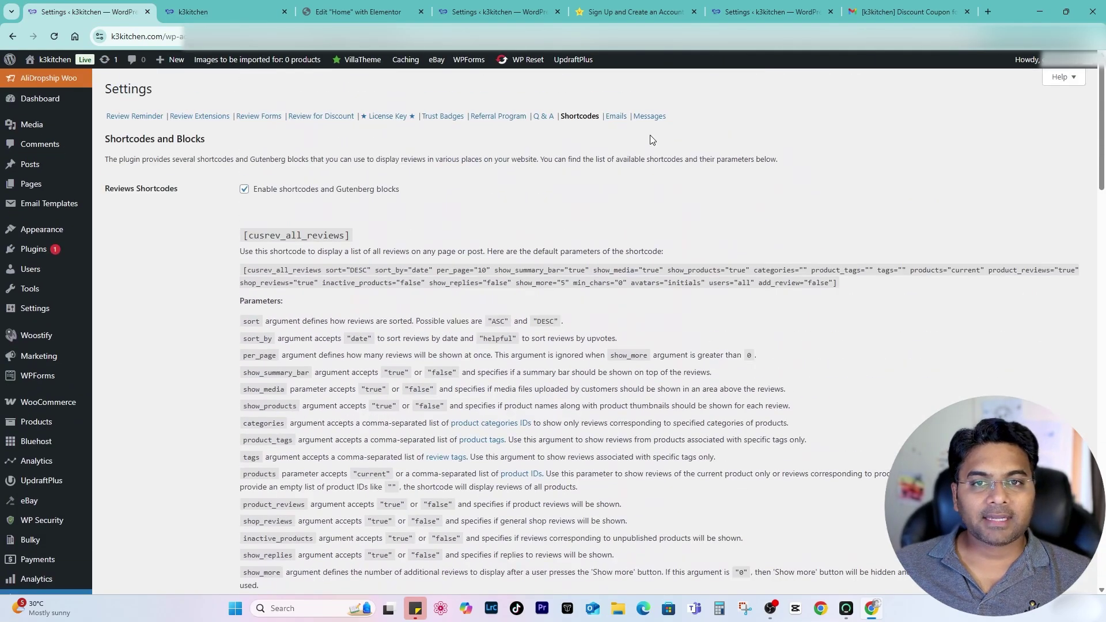
left_click(615, 116)
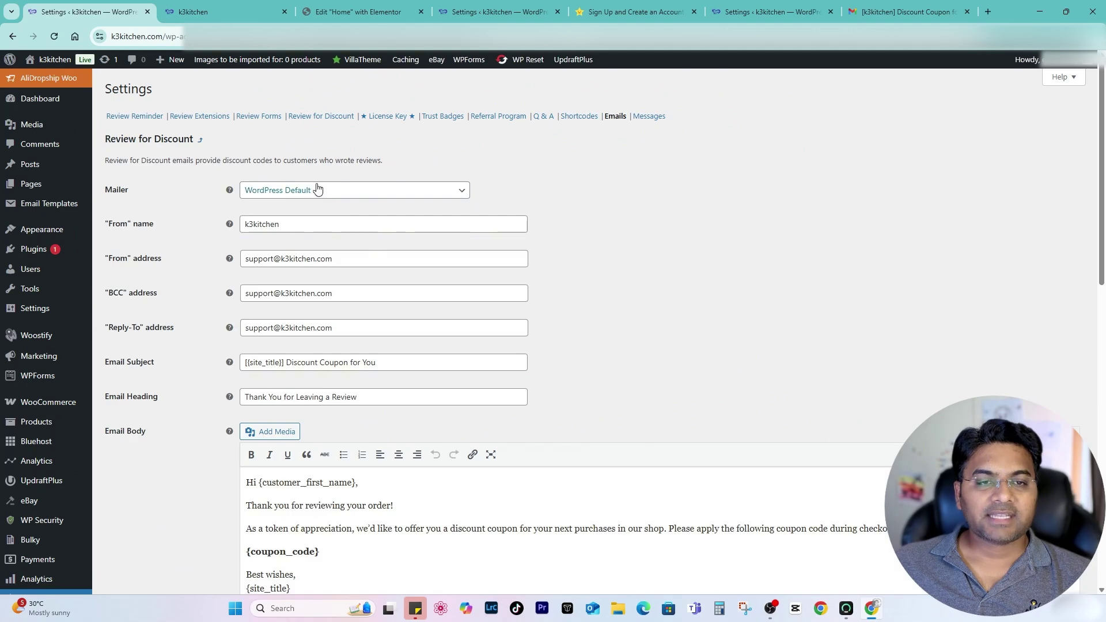
left_click(316, 190)
left_click(699, 241)
scroll(123, 229, "down", 5)
scroll(390, 247, "up", 4)
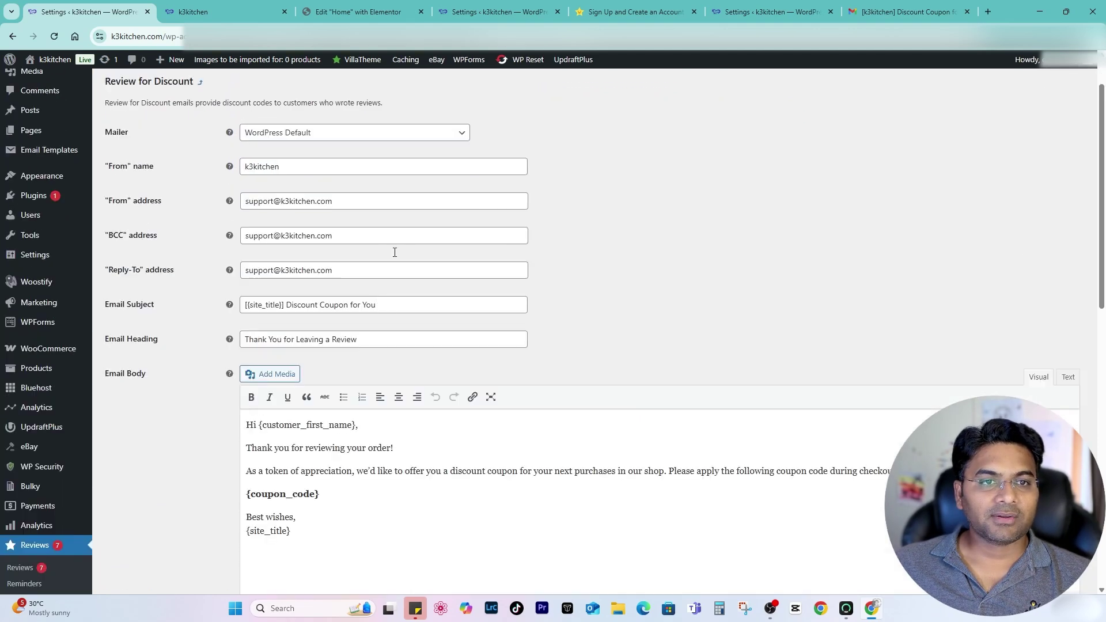
Insert the K3 logo from the media library into the email body.
left_click(287, 375)
left_click(164, 107)
left_click(221, 106)
scroll(725, 257, "down", 20)
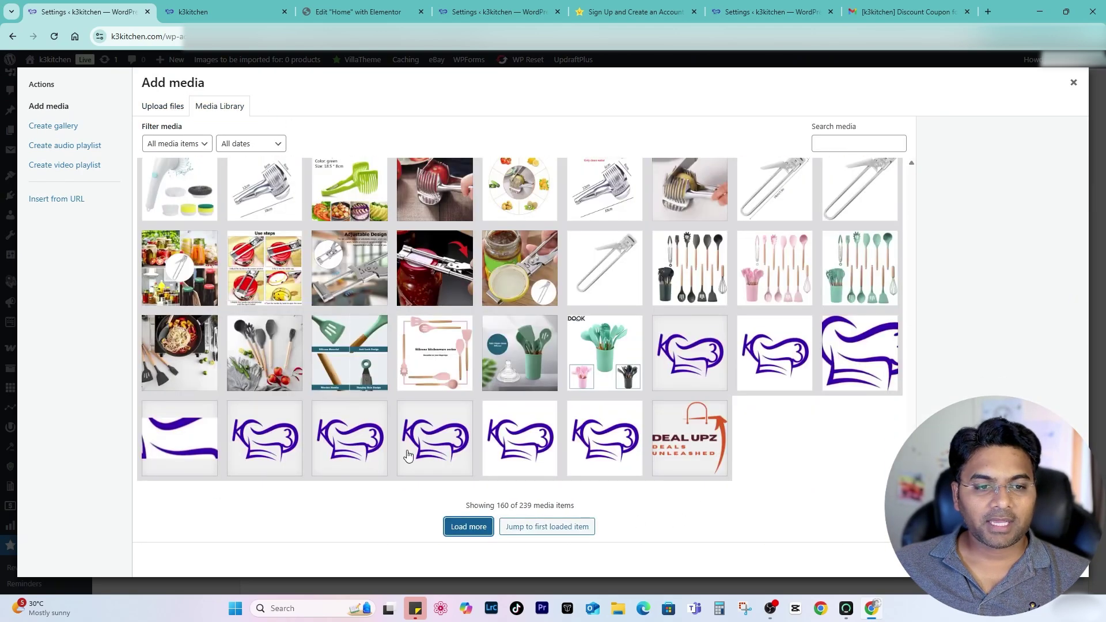
left_click(410, 455)
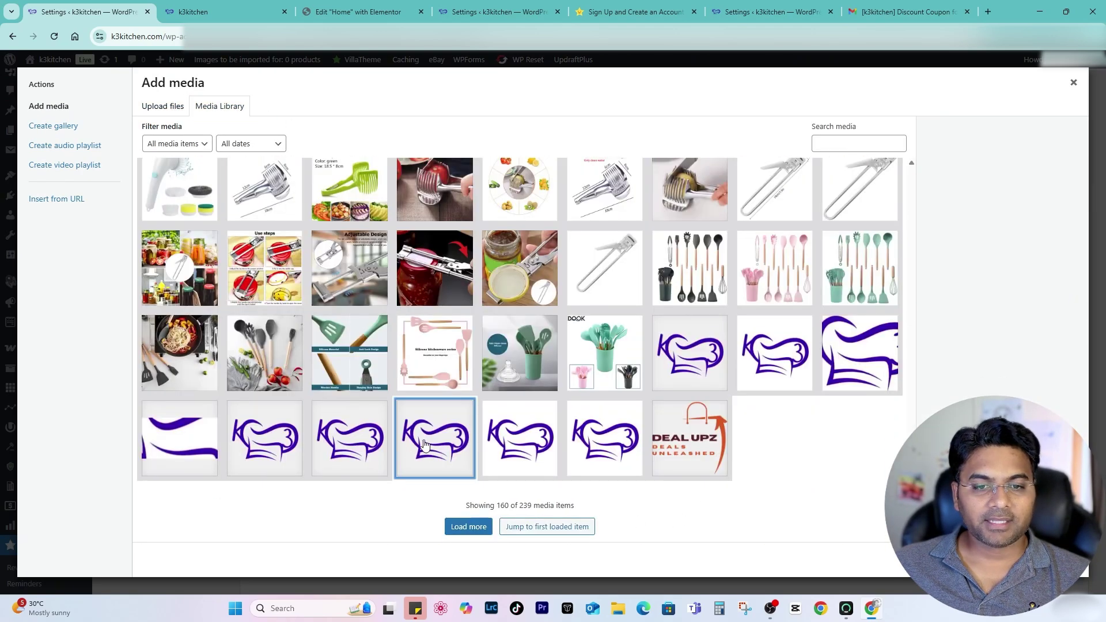
key("Escape")
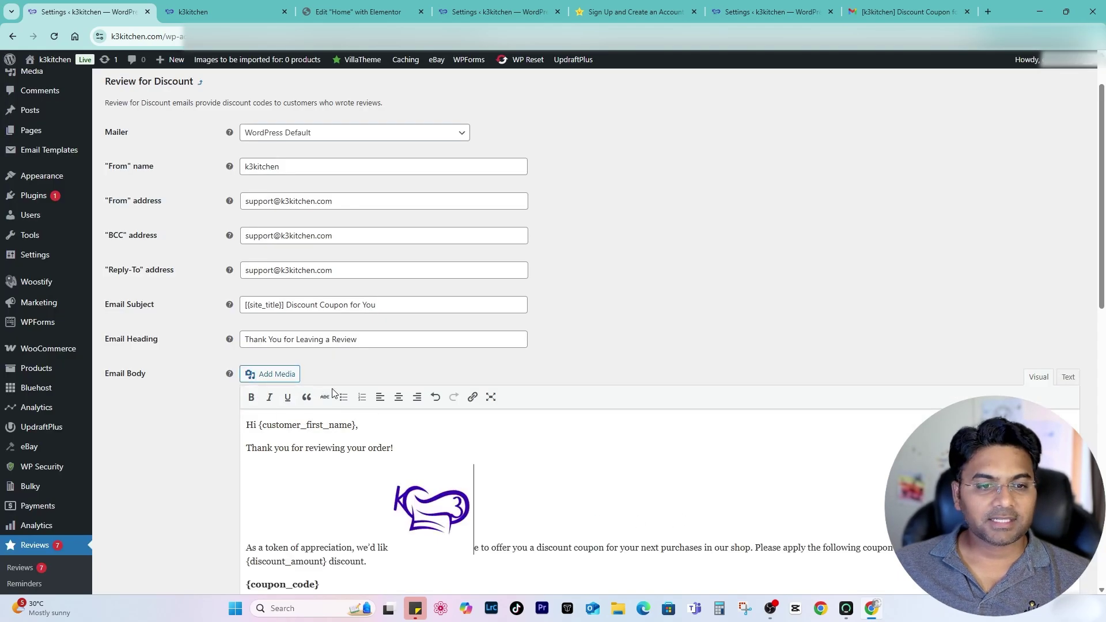
Move the logo above the 'Hi' greeting, centre it and shrink it to a small size.
scroll(463, 407, "down", 3)
left_click(438, 352)
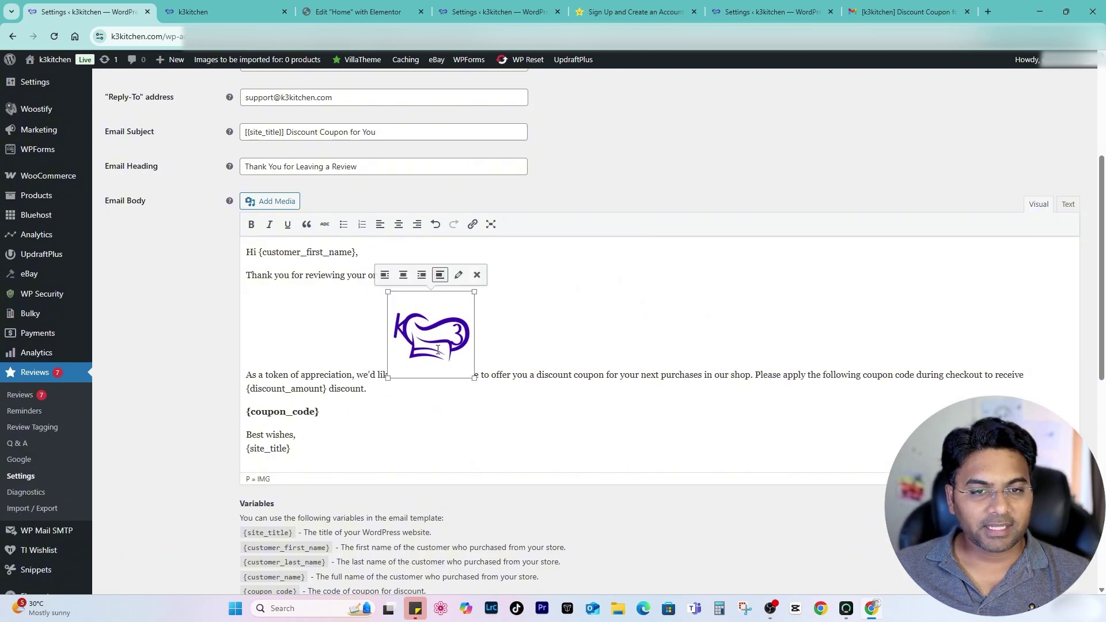
left_click_drag(438, 348, 296, 243)
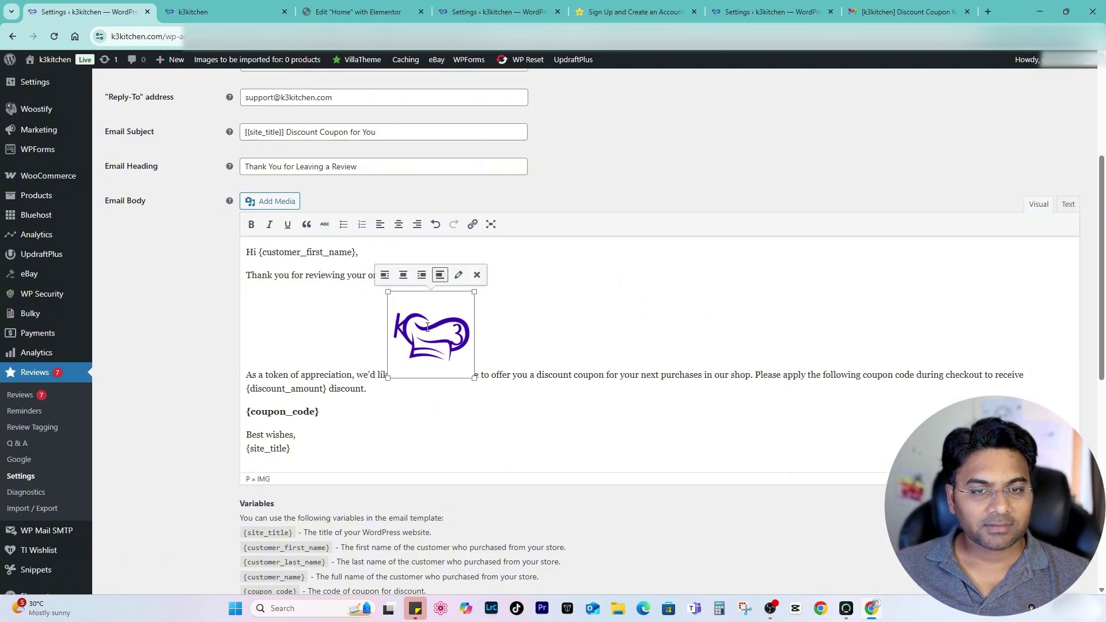
left_click_drag(427, 327, 248, 249)
left_click(398, 224)
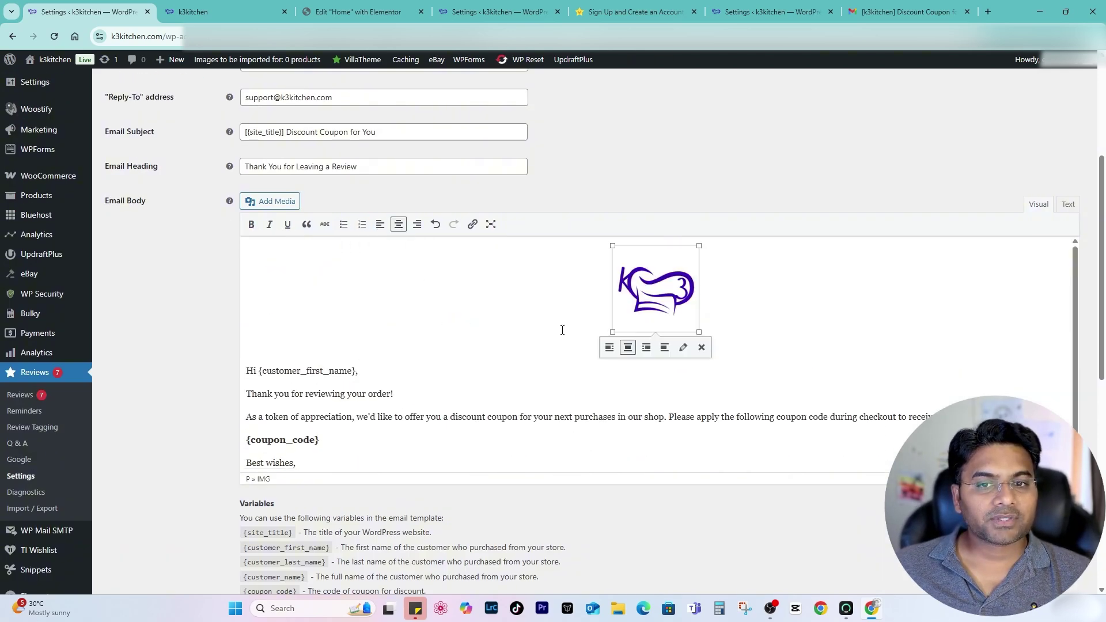
left_click_drag(699, 332, 663, 294)
left_click(366, 293)
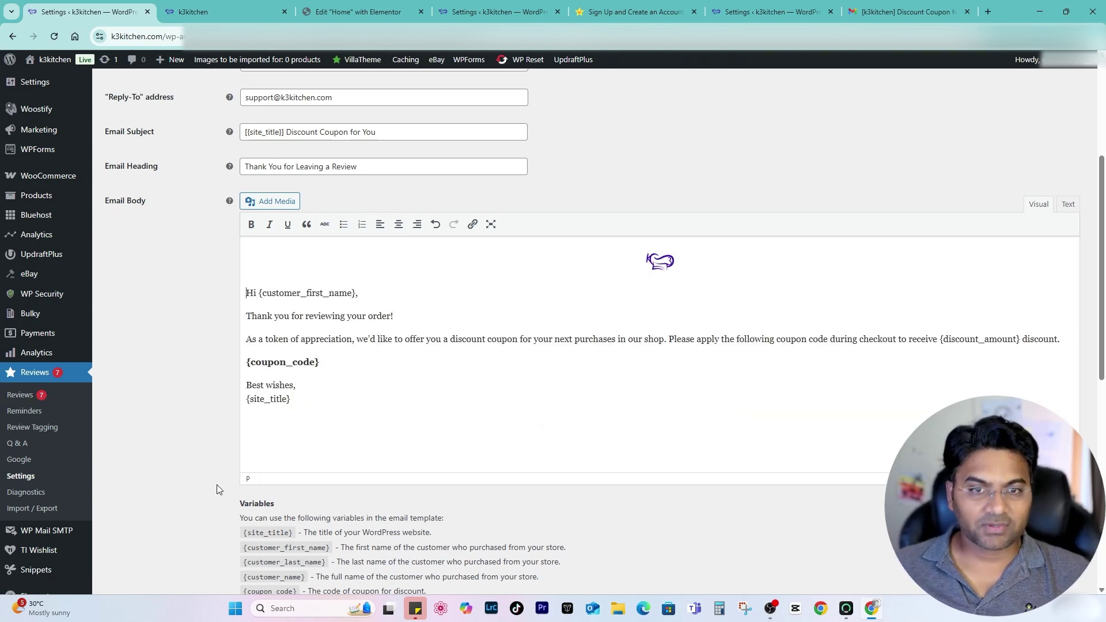
Save the Review for Discount email settings.
scroll(231, 495, "down", 5)
scroll(235, 490, "down", 3)
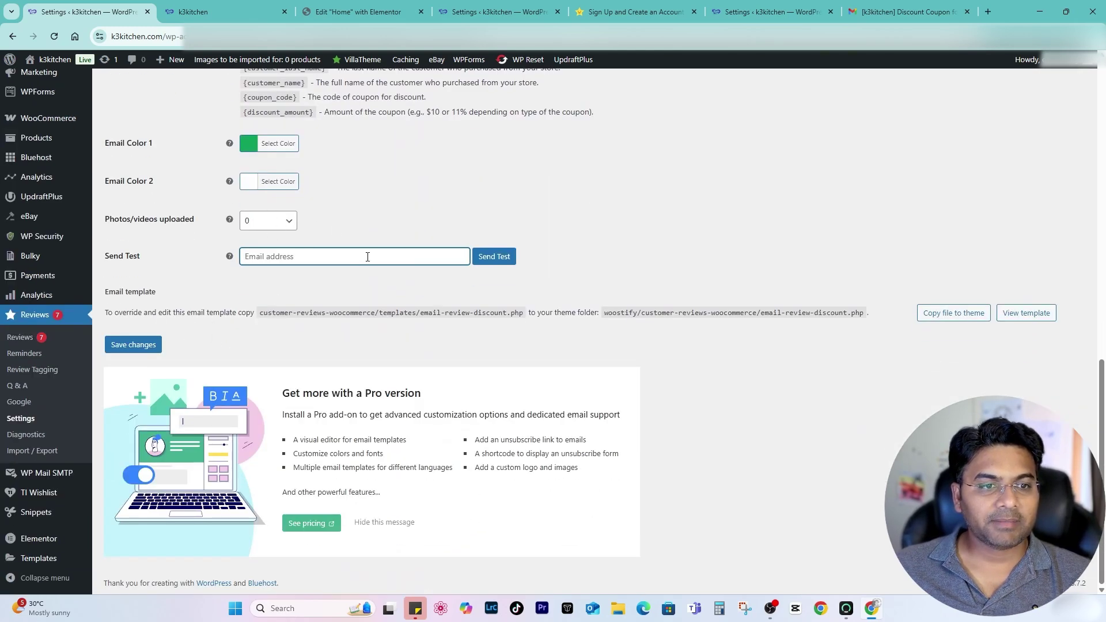
left_click(149, 345)
left_click(271, 203)
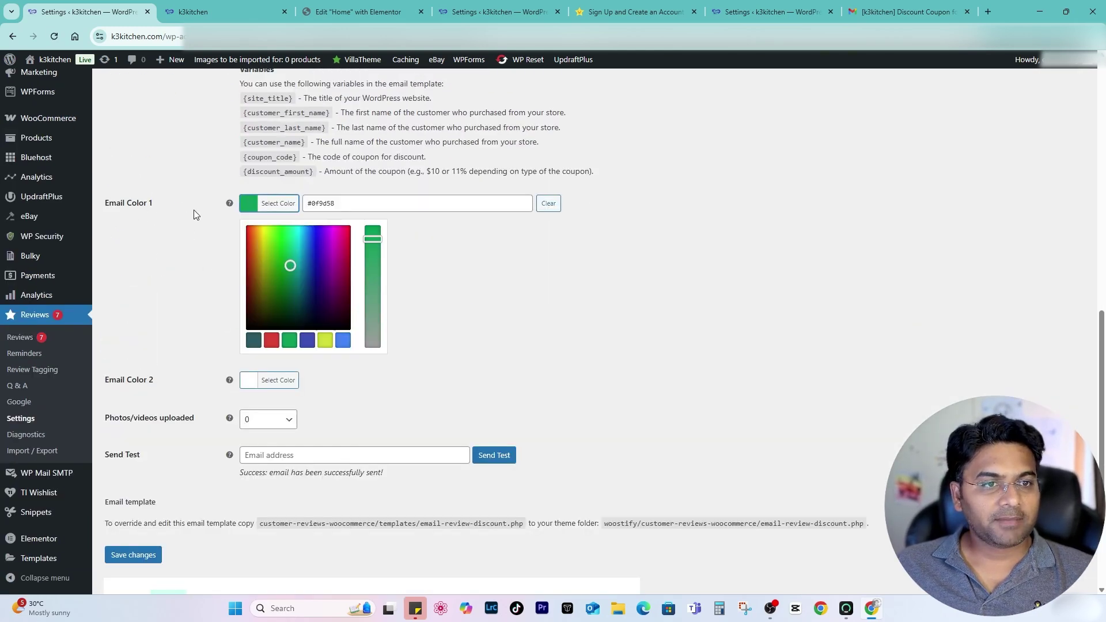
left_click(324, 210)
scroll(327, 230, "up", 10)
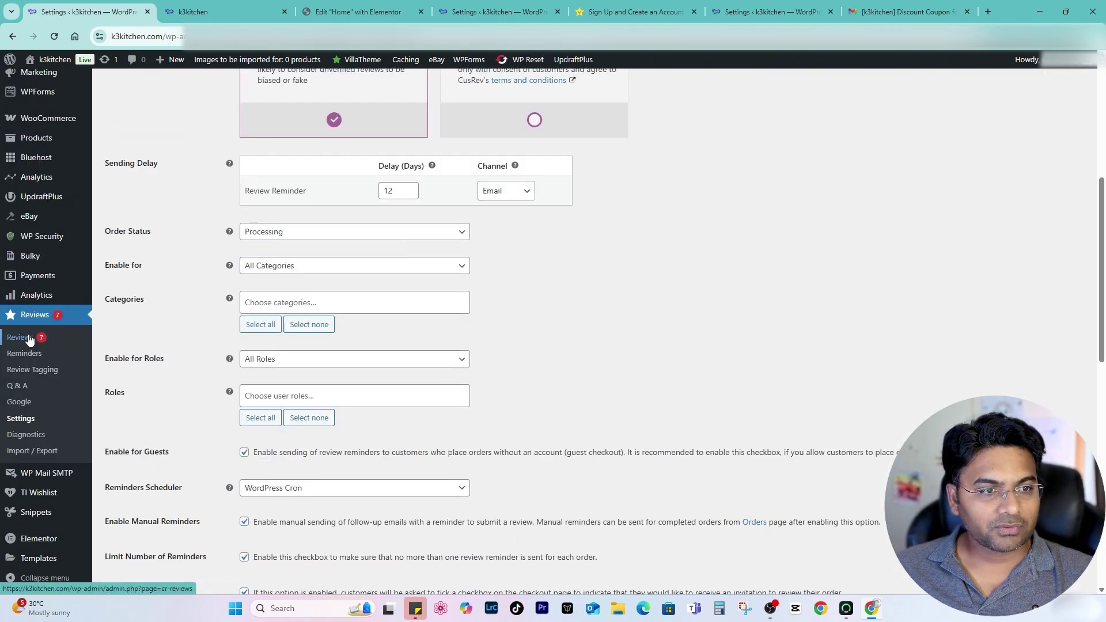
Open the reviews list filtered to Pending reviews.
left_click(29, 339)
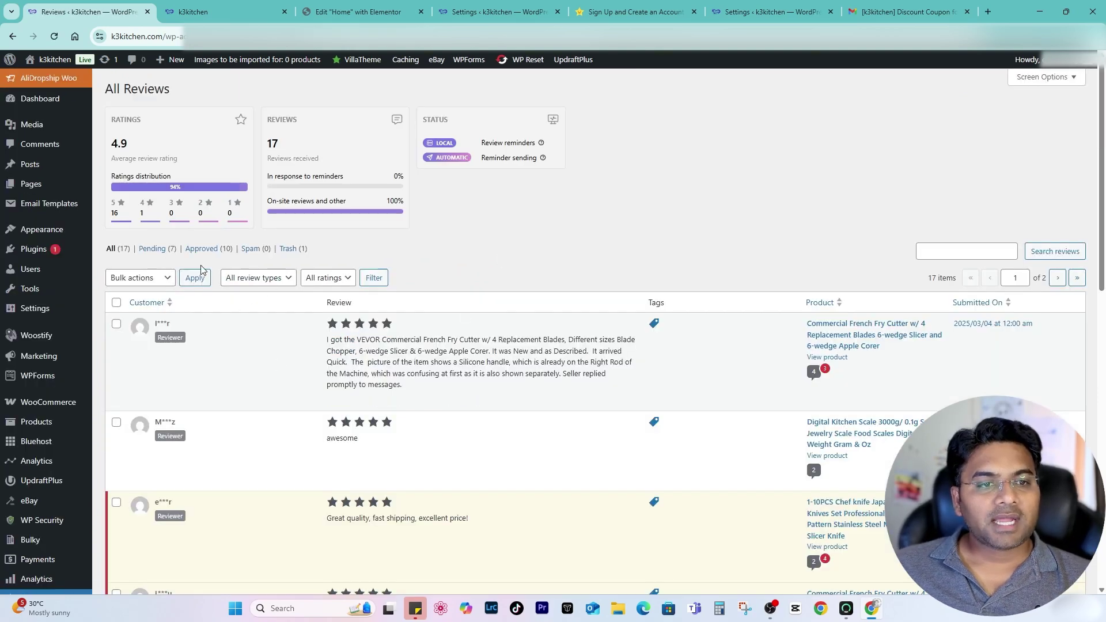
left_click(151, 249)
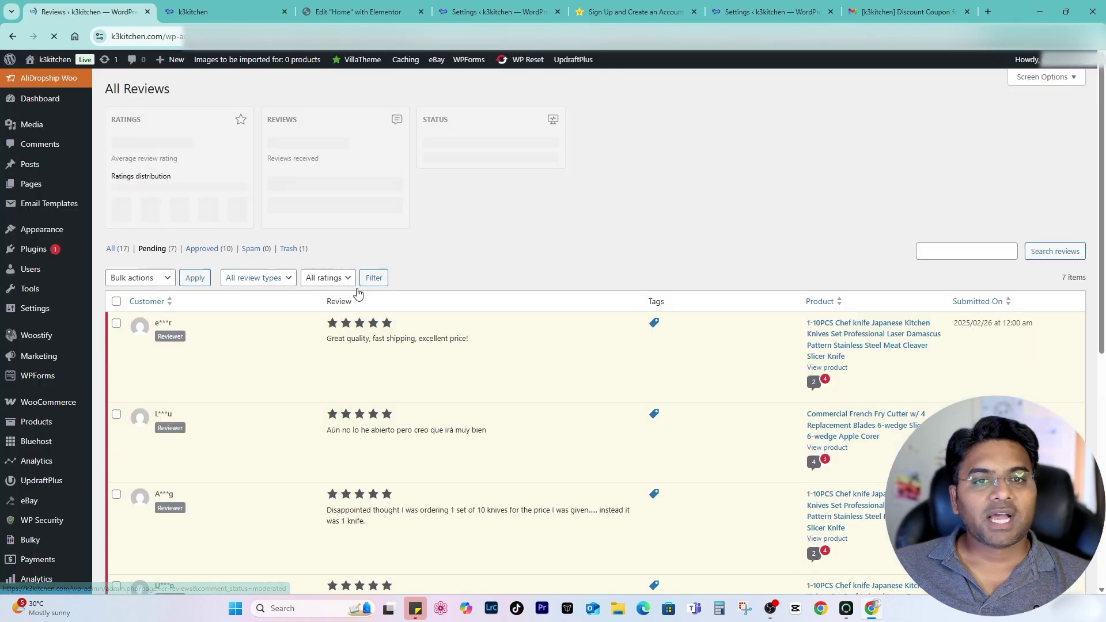
scroll(374, 305, "down", 7)
scroll(384, 314, "up", 7)
scroll(230, 461, "down", 2)
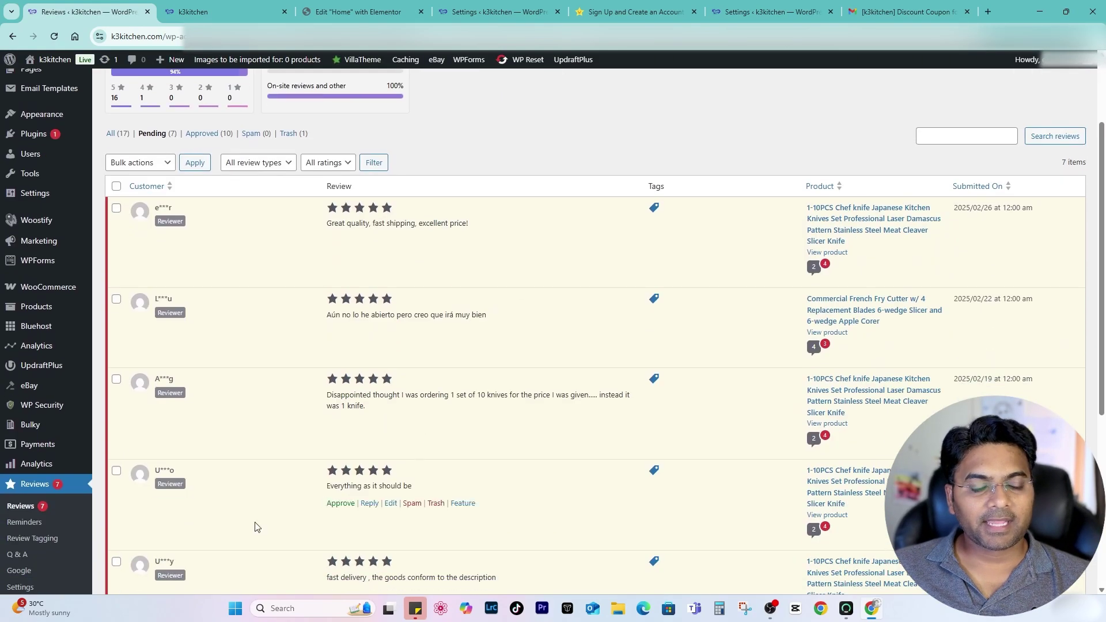
scroll(600, 305, "down", 5)
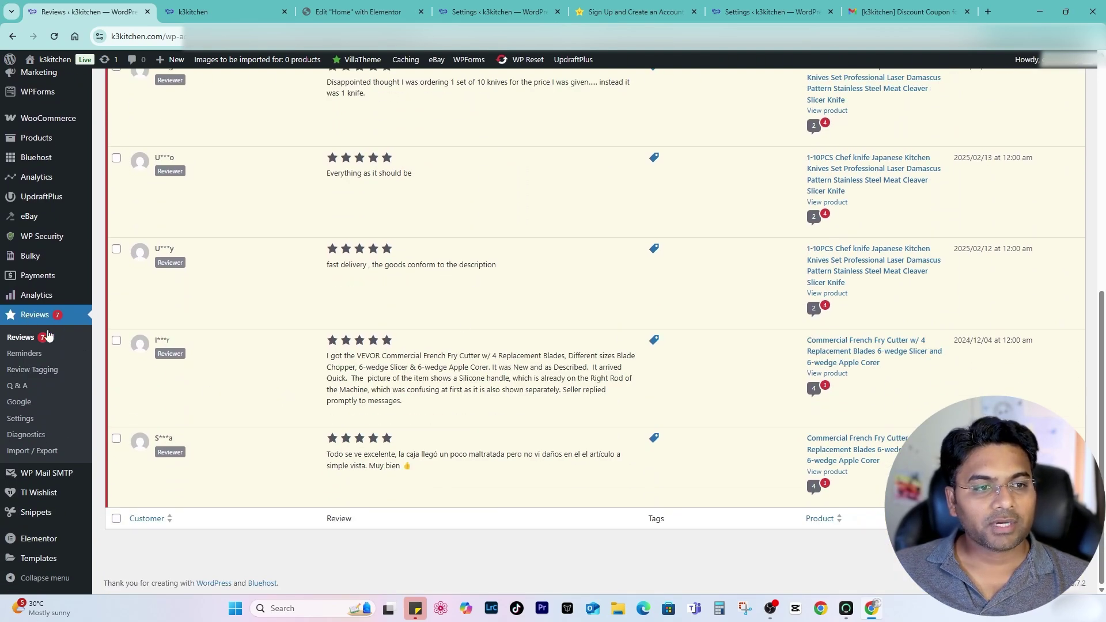
scroll(314, 311, "up", 5)
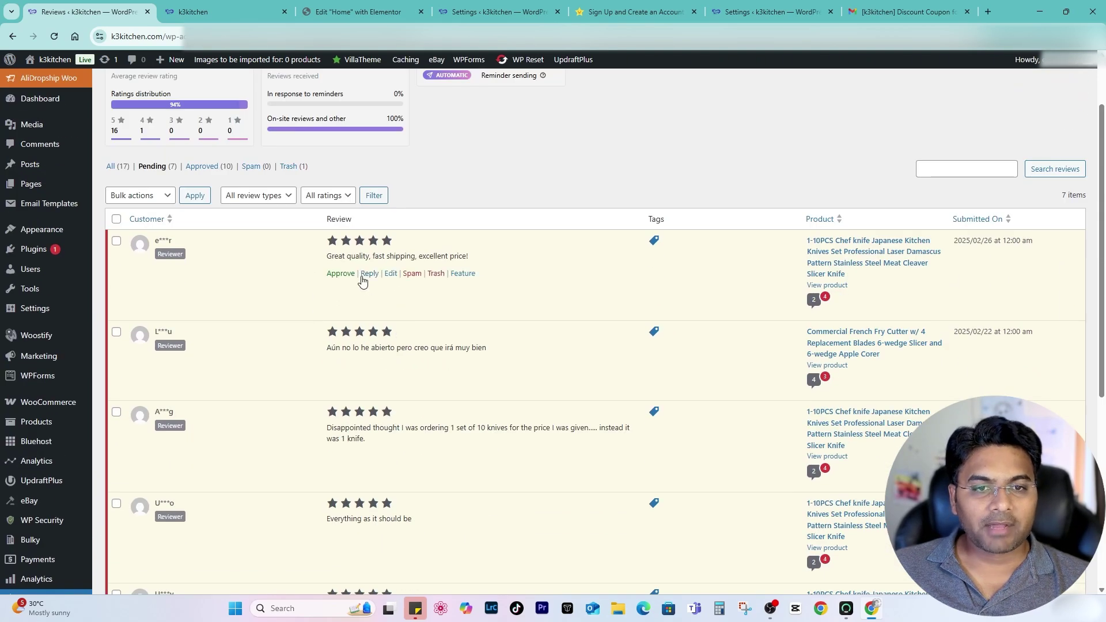
Approve three pending reviews, mark the Spanish one as spam and trash the disappointed knife review.
left_click_drag(329, 260, 476, 263)
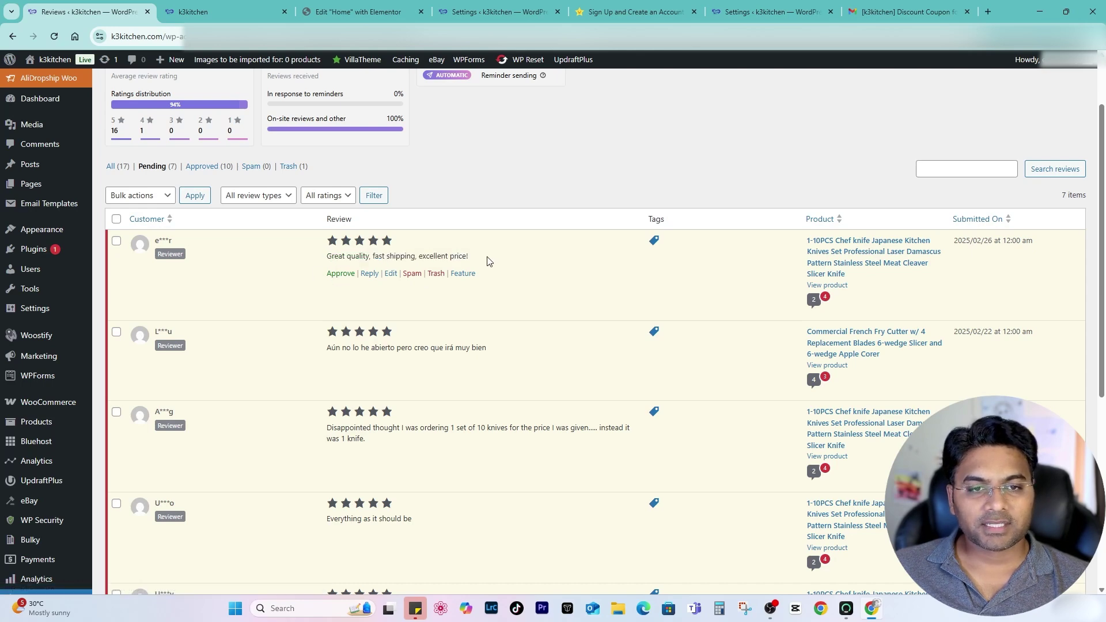
left_click(338, 273)
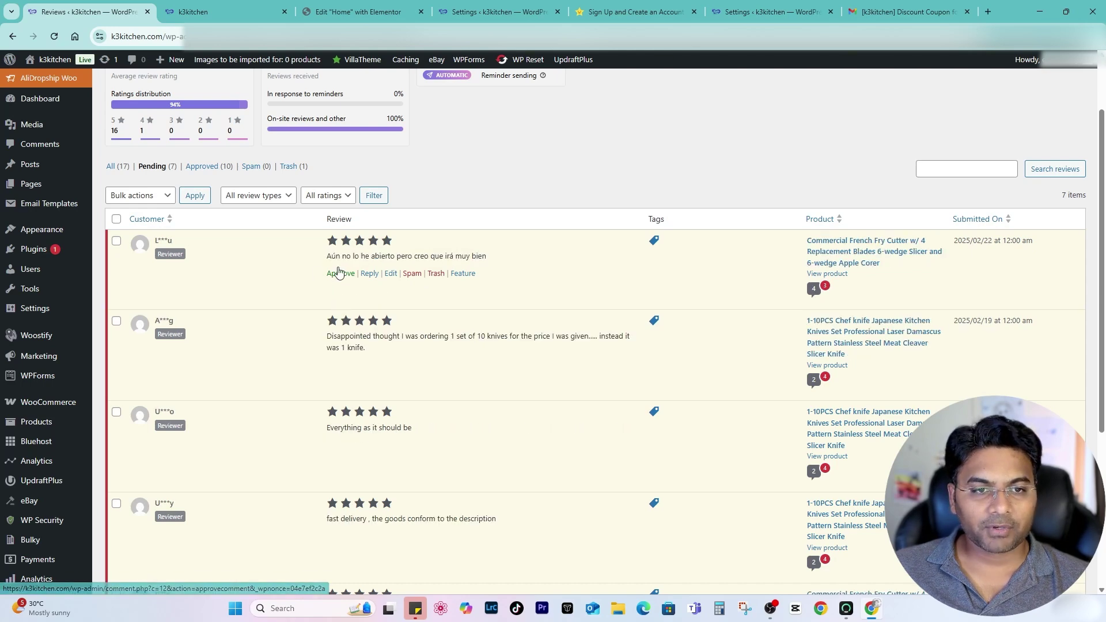
left_click(411, 274)
left_click(436, 306)
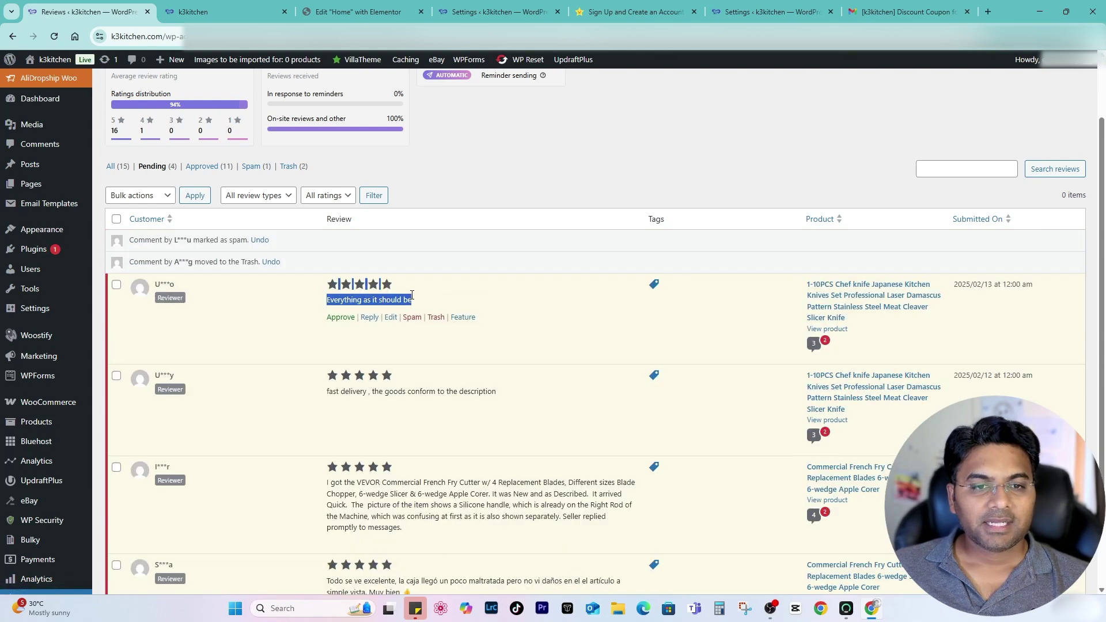
left_click(348, 324)
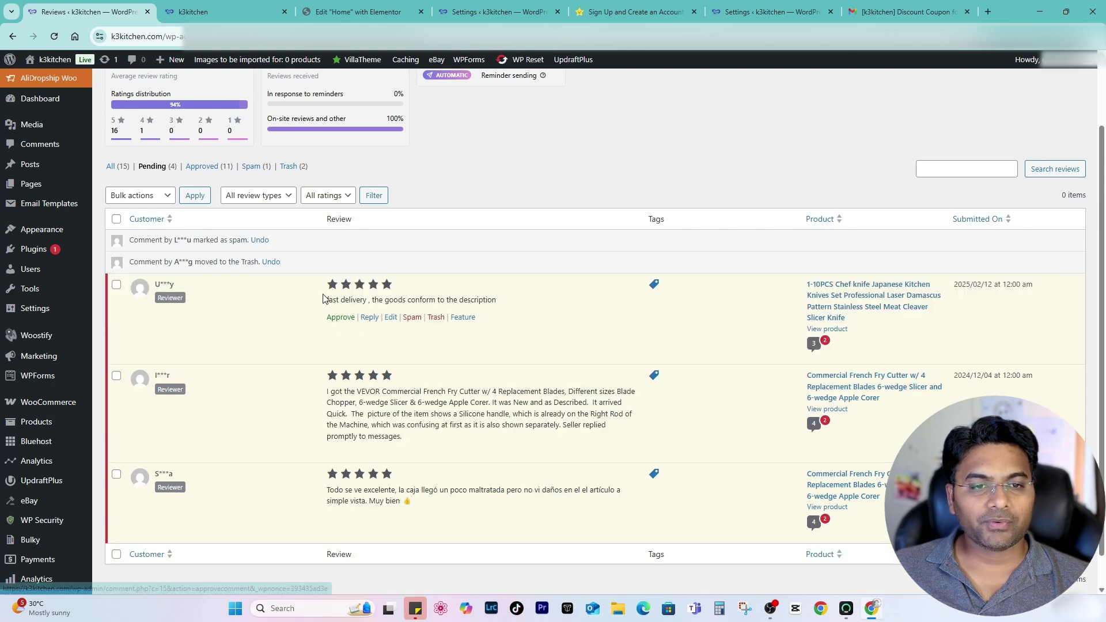
left_click(333, 320)
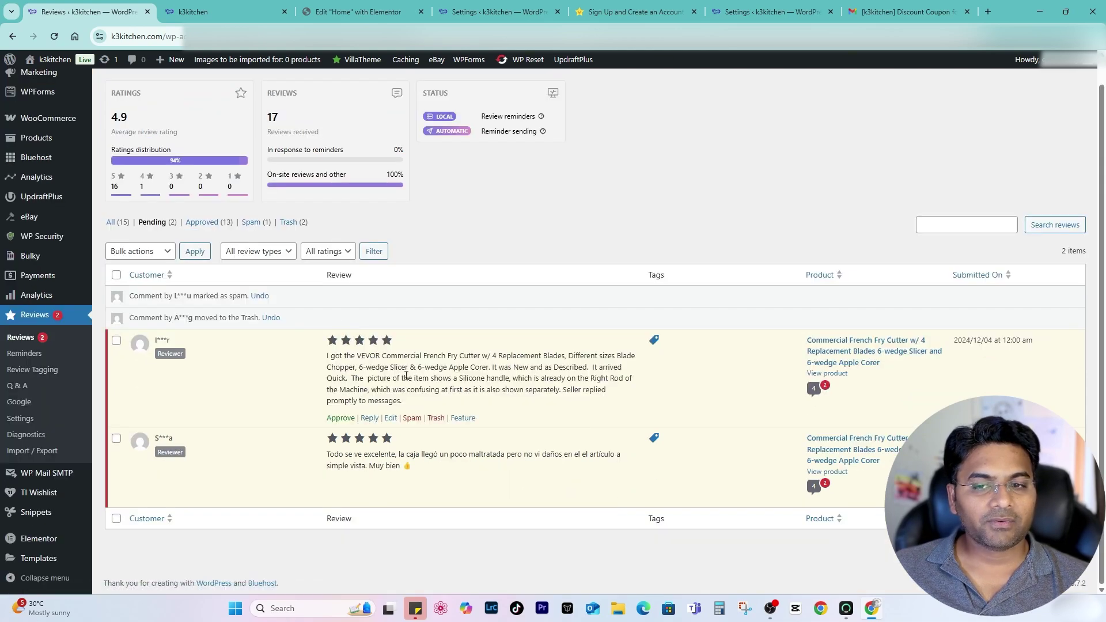
left_click_drag(326, 358, 436, 390)
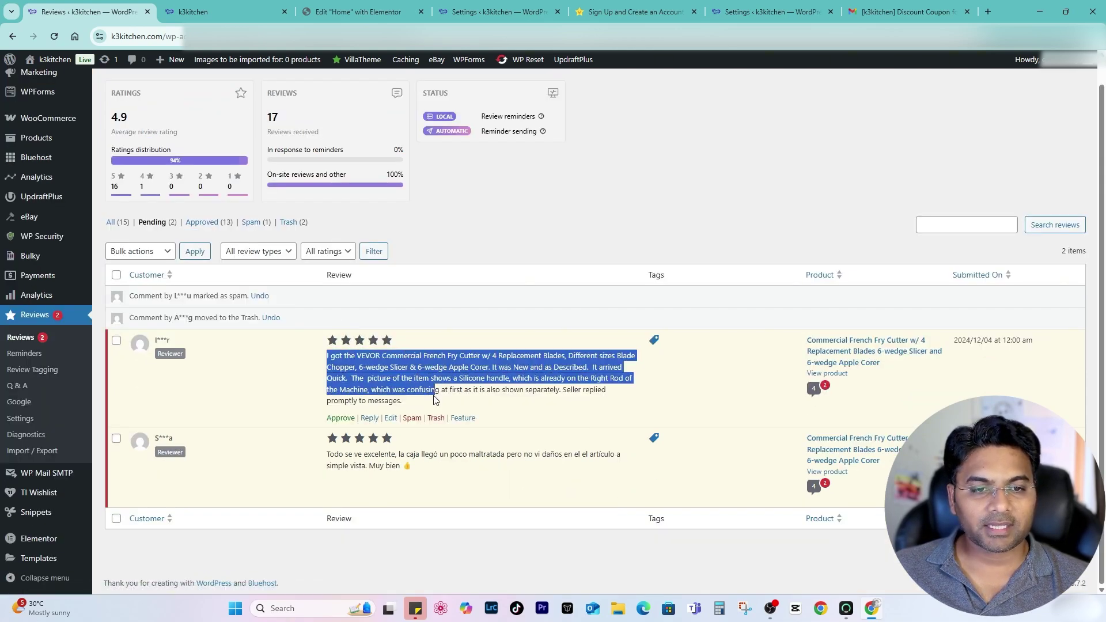
Shorten and approve the French Fry Cutter review, and trash the remaining Spanish review.
left_click(386, 423)
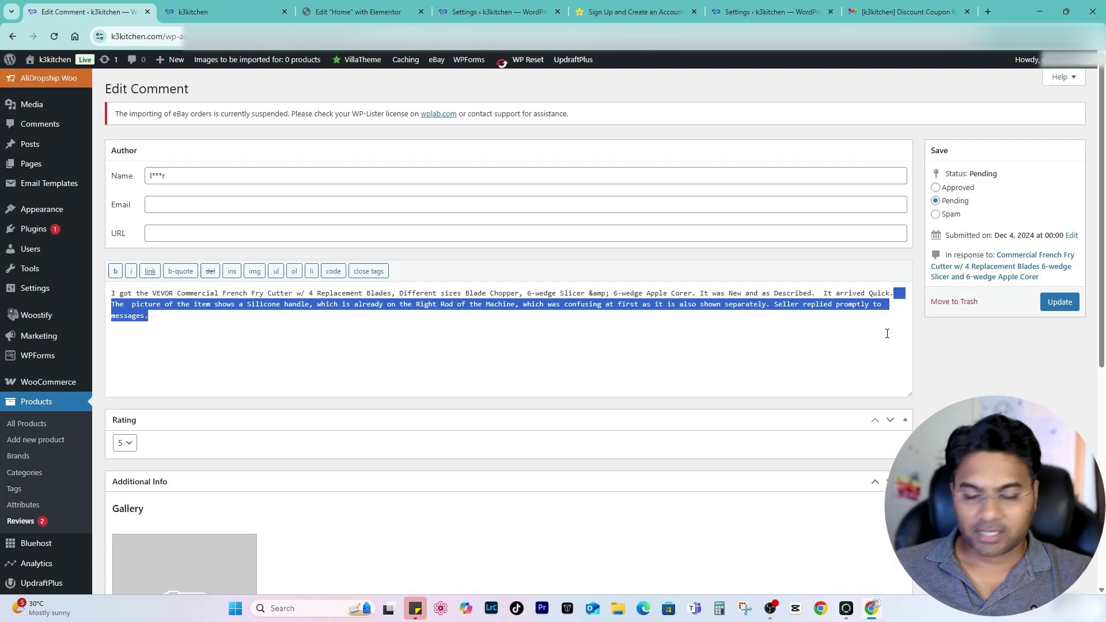
key("BackSpace")
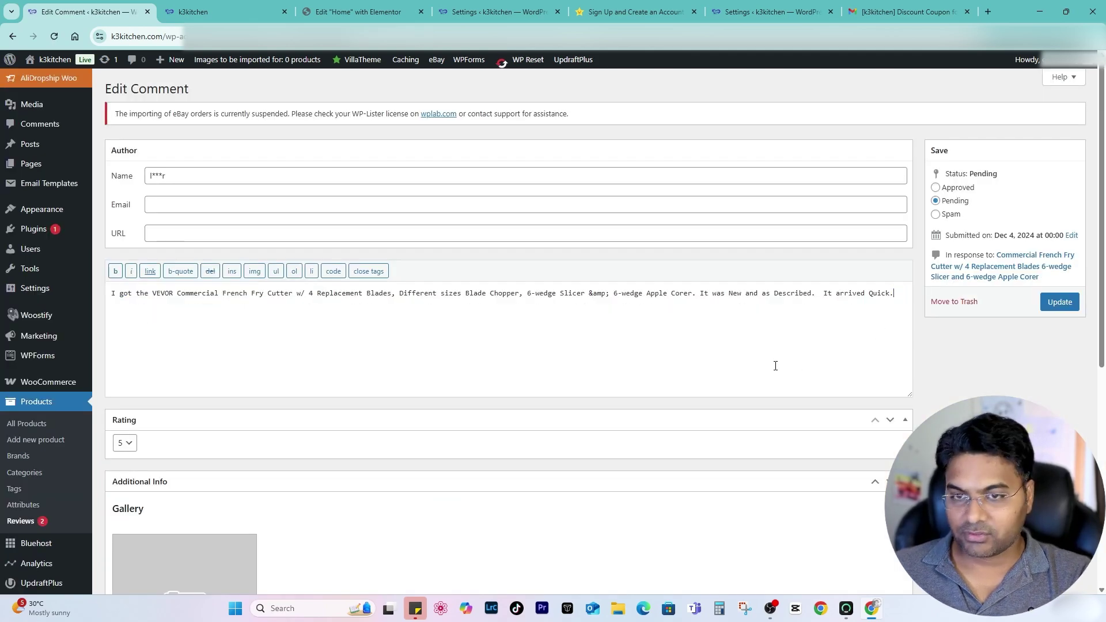
left_click(1063, 302)
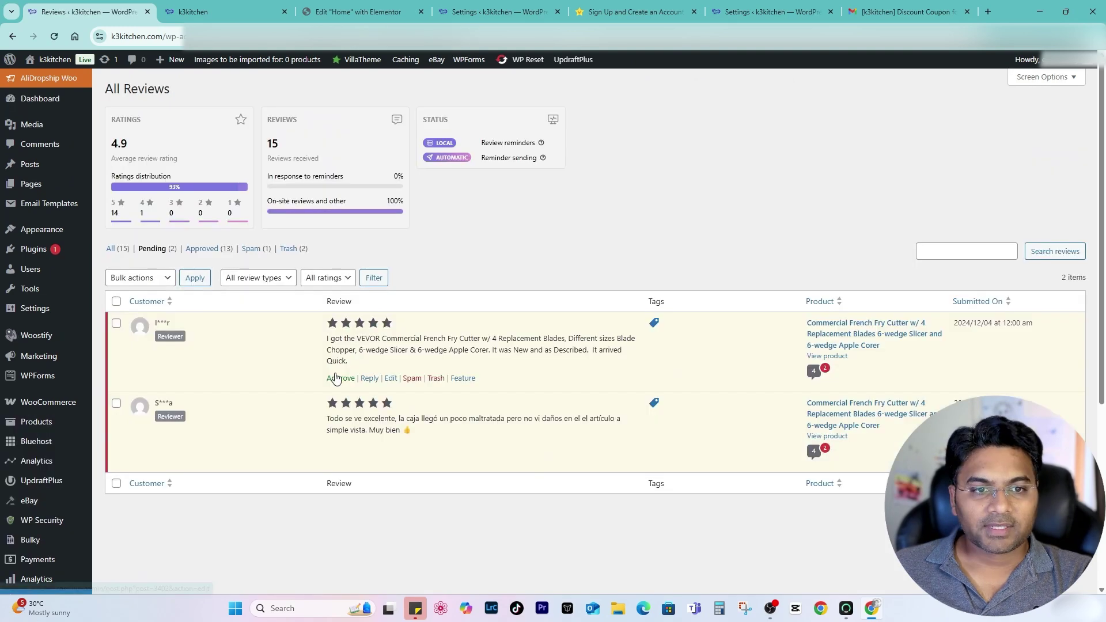
left_click(340, 378)
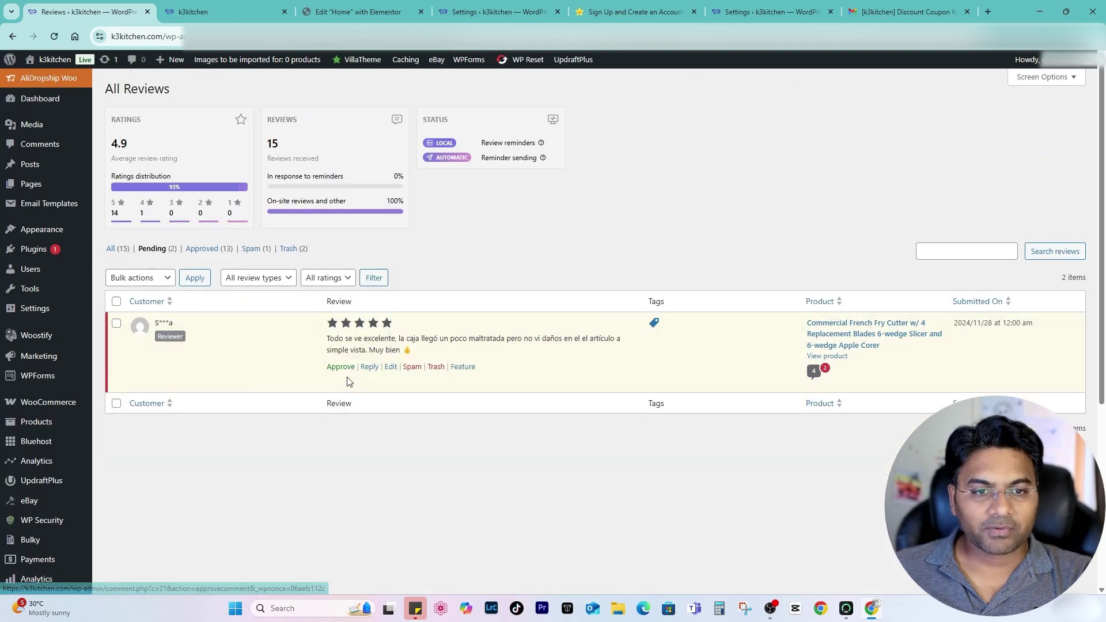
left_click(437, 367)
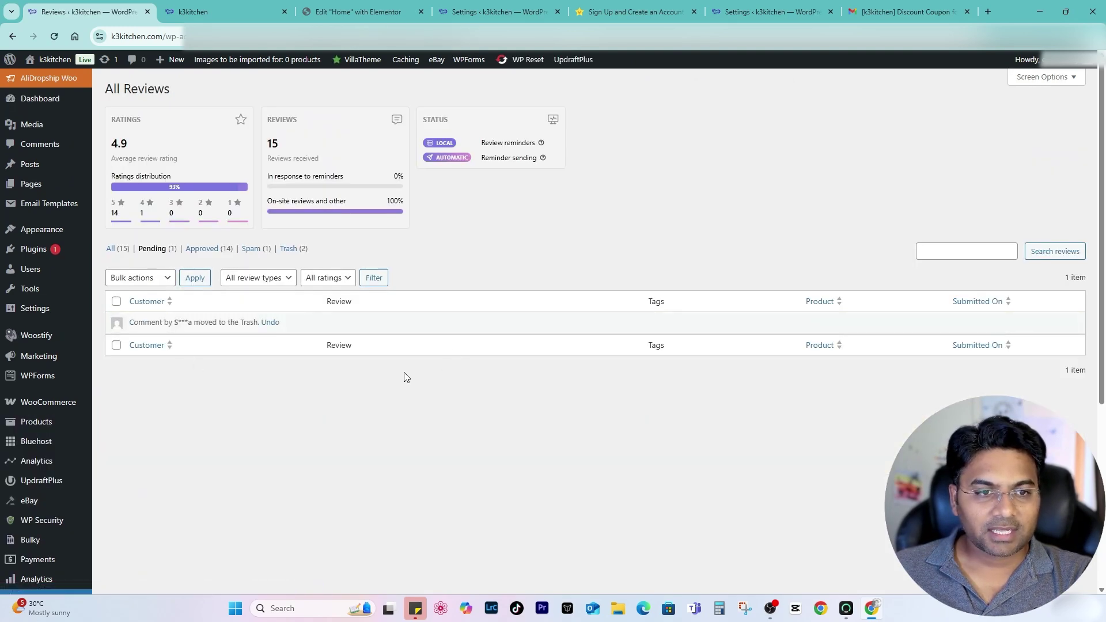
Filter to approved reviews and open the French Fry Cutter product page in a new tab.
left_click(196, 250)
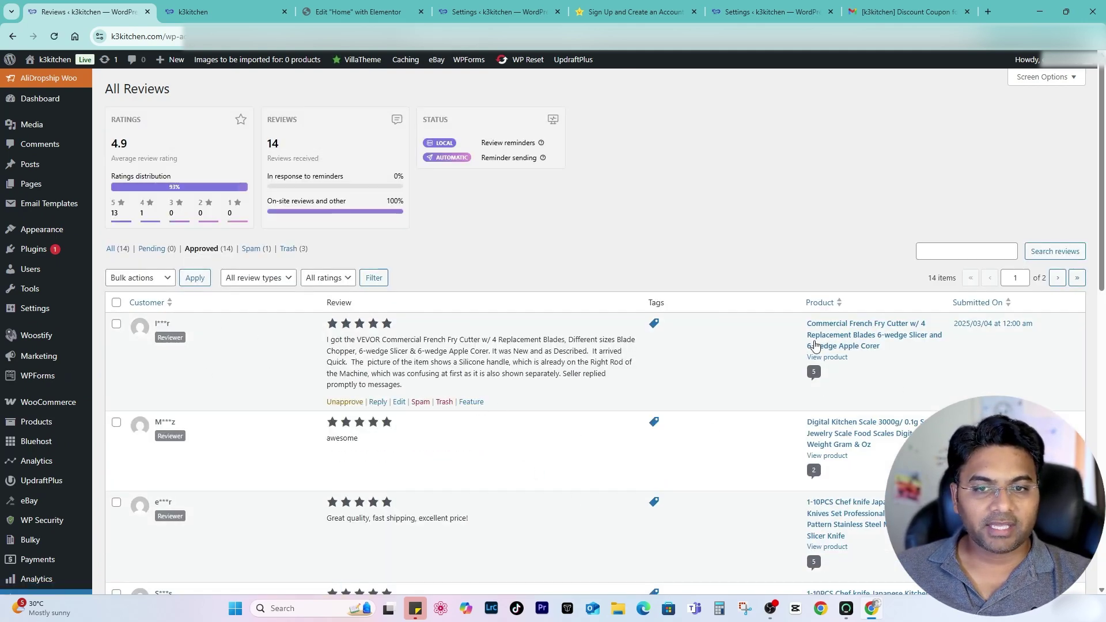
left_click(858, 348)
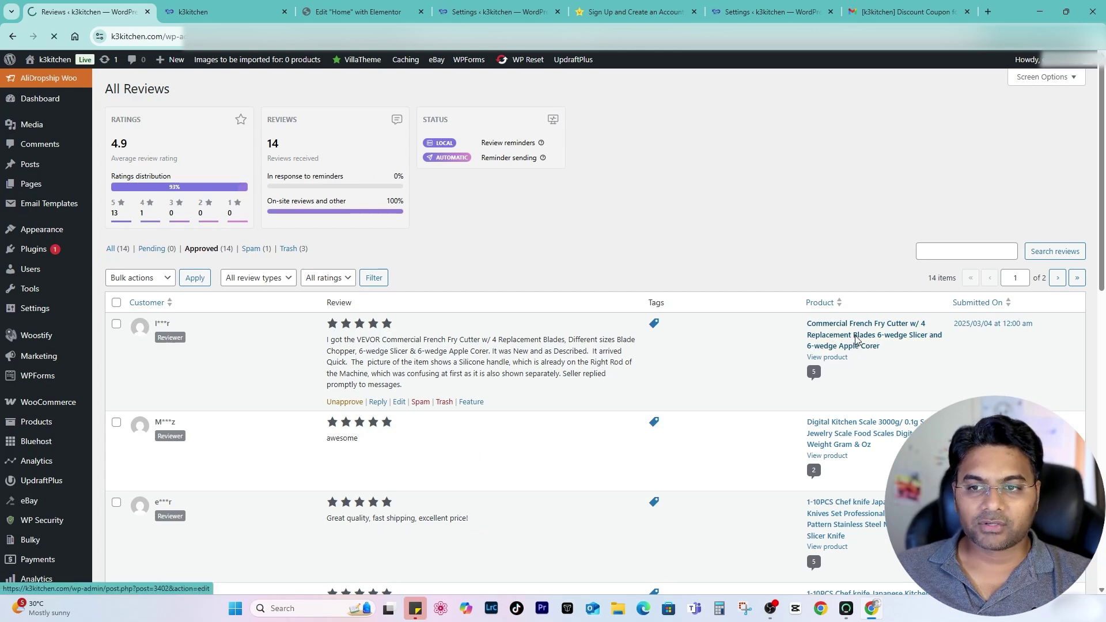
key("alt+Left")
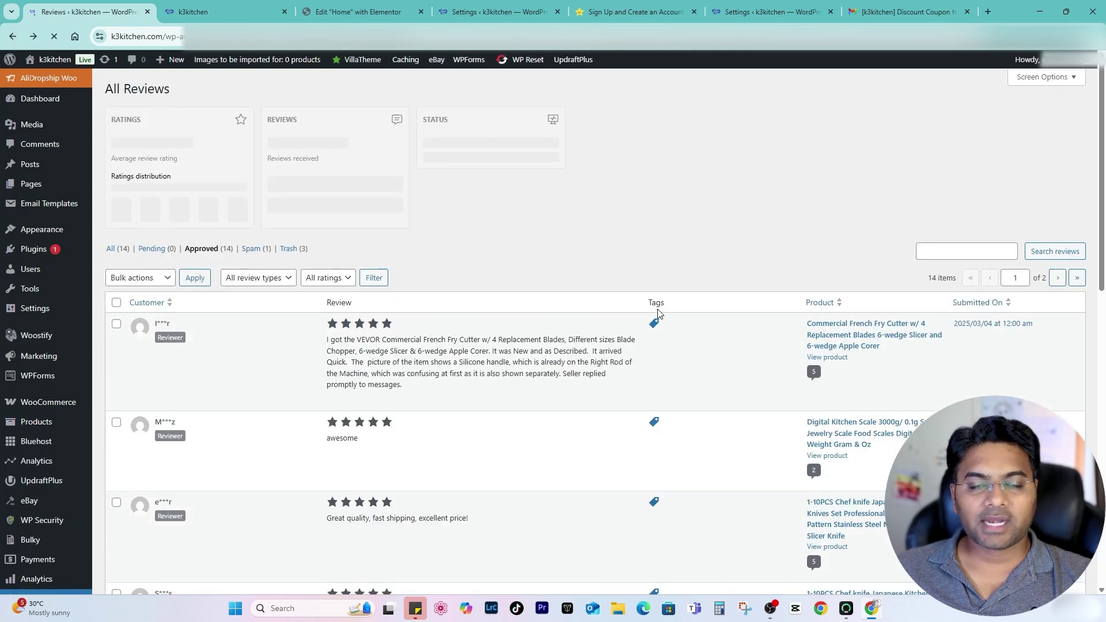
scroll(726, 329, "down", 3)
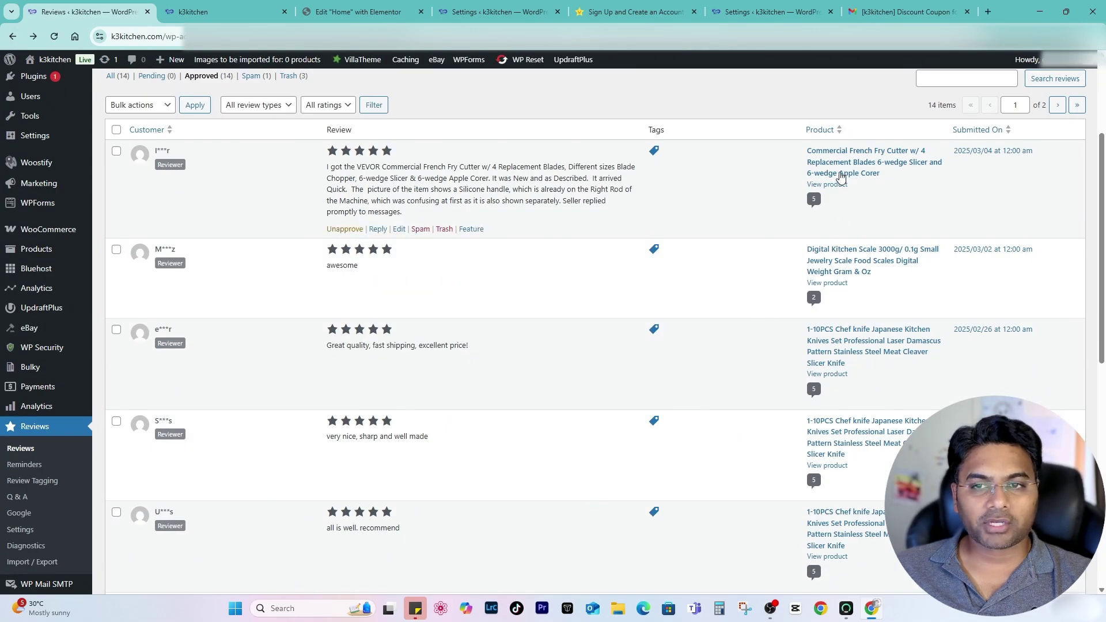
right_click(830, 189)
Open the French Fry Cutter product page in a new storefront tab.
left_click(859, 196)
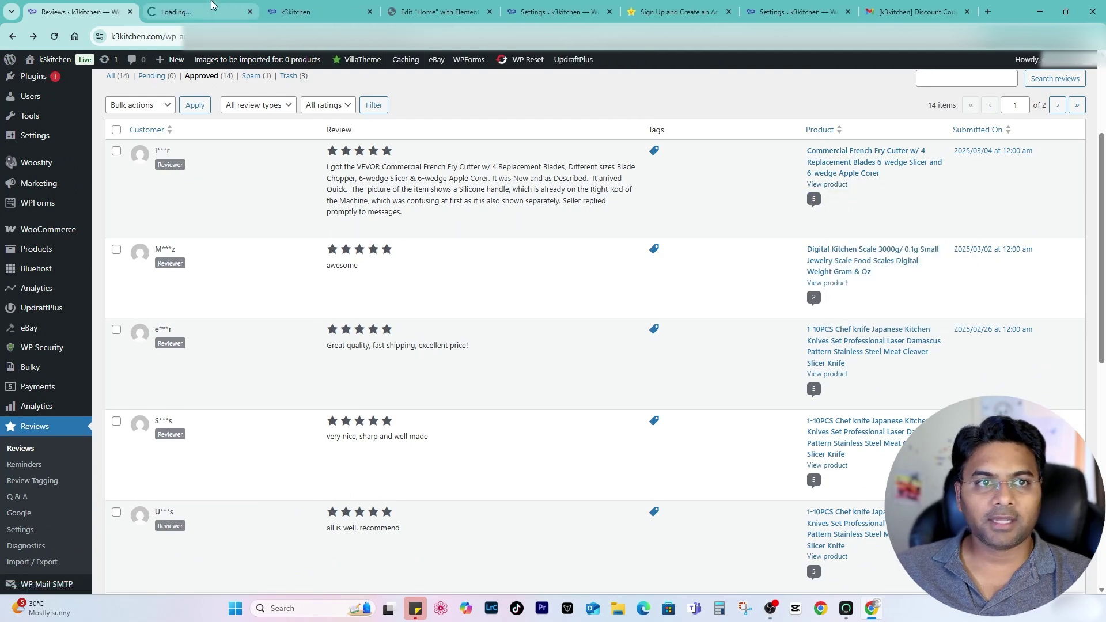
left_click(198, 11)
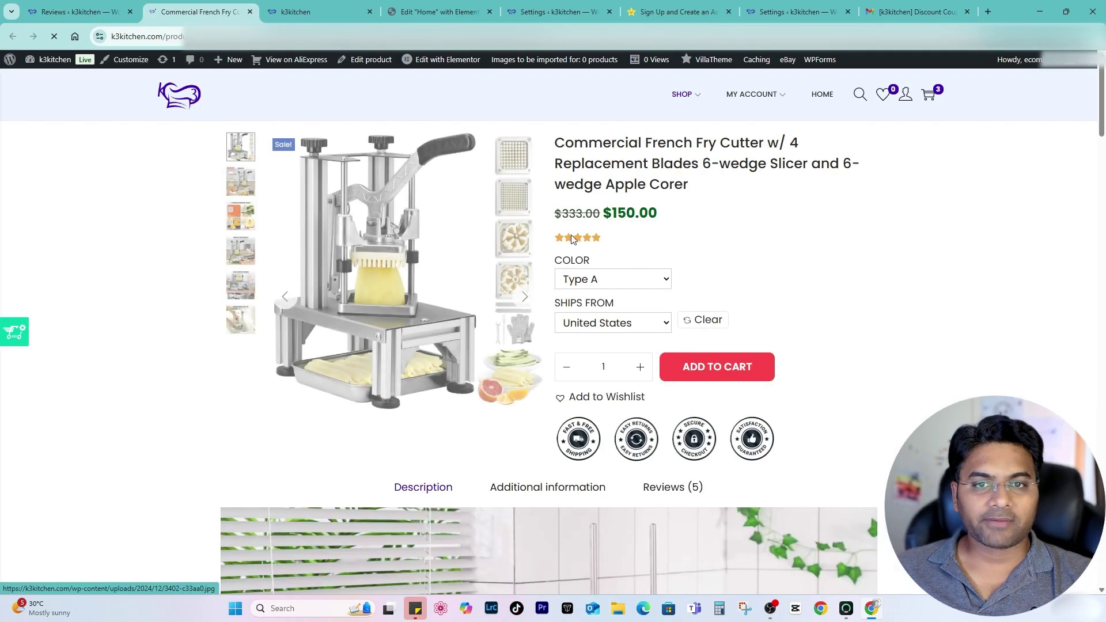
scroll(592, 246, "down", 7)
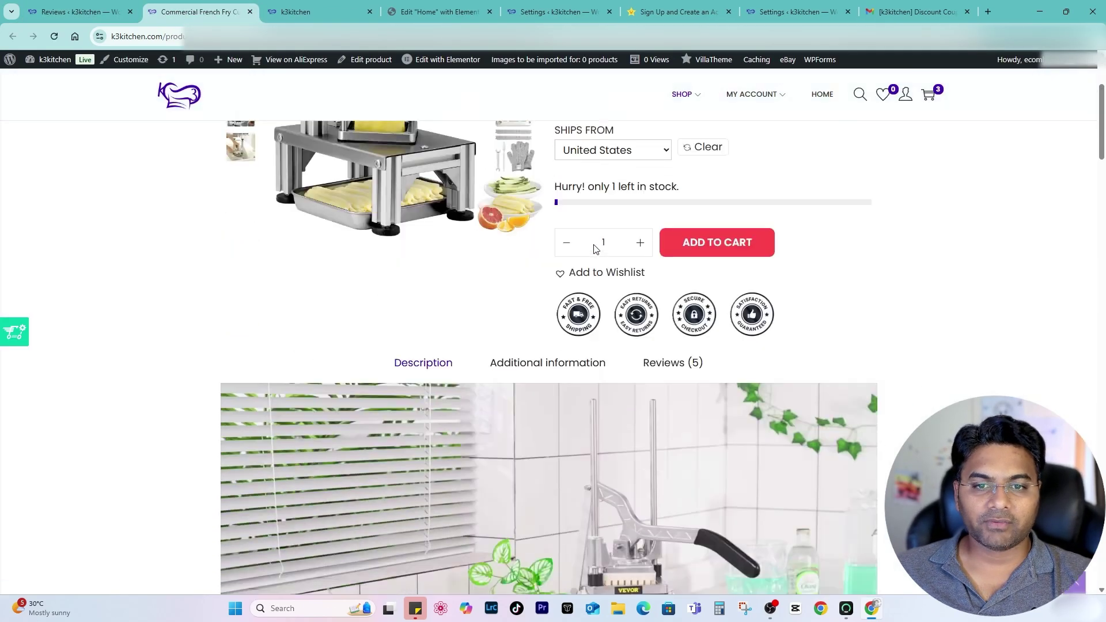
scroll(668, 208, "up", 2)
Show the product's Reviews (5) tab and its 4.8 average rating.
left_click(685, 249)
scroll(567, 373, "down", 4)
scroll(438, 374, "up", 5)
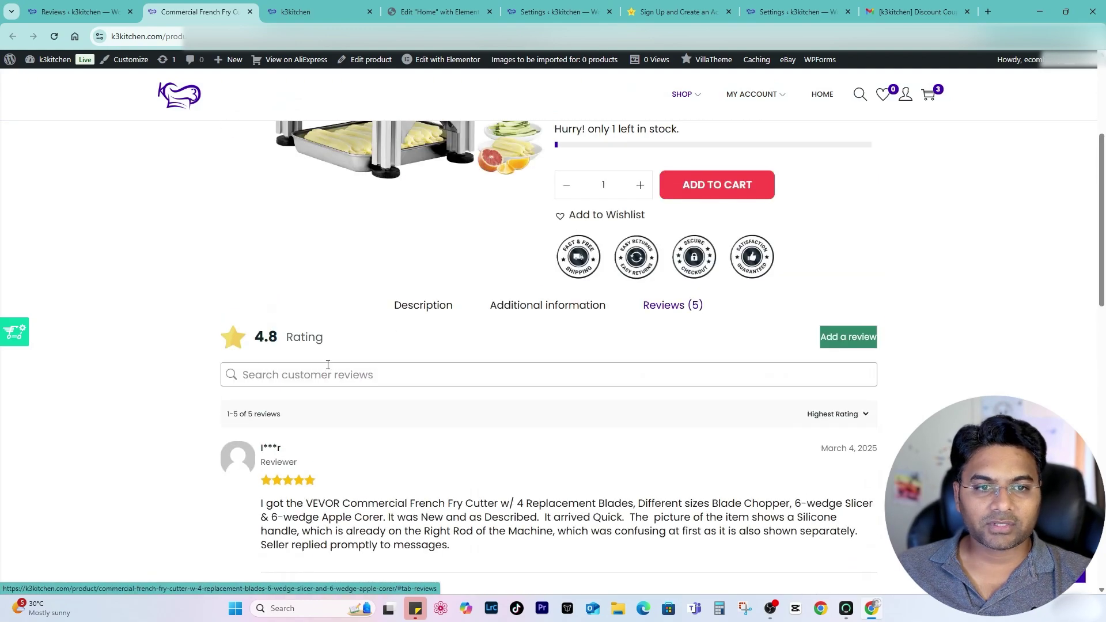
left_click_drag(234, 340, 187, 338)
left_click(378, 340)
left_click(438, 346)
Scroll through the five customer reviews, then return to the admin Reviews tab.
scroll(452, 360, "down", 3)
scroll(443, 358, "down", 1)
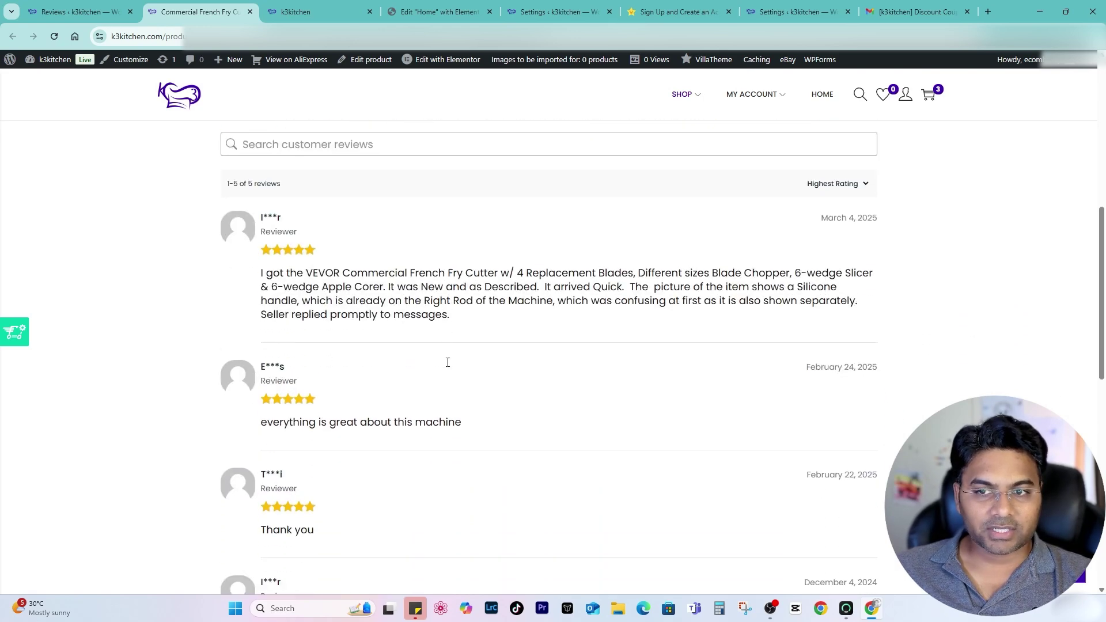
scroll(302, 313, "down", 6)
left_click_drag(306, 378, 255, 380)
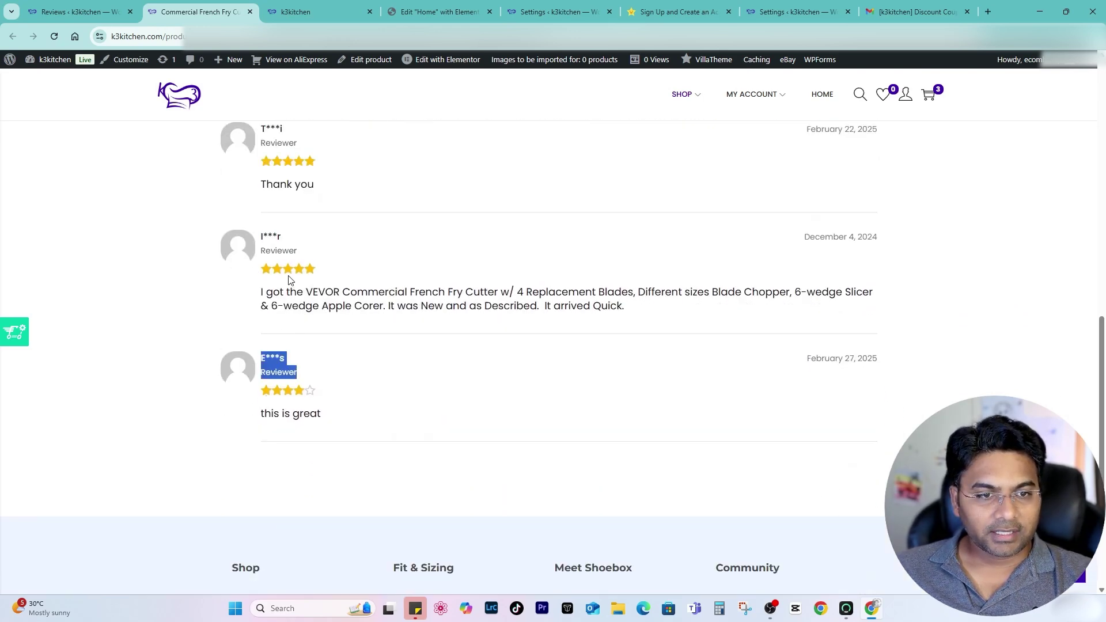
left_click_drag(261, 293, 778, 300)
left_click(407, 399)
key("ctrl+shift+Tab")
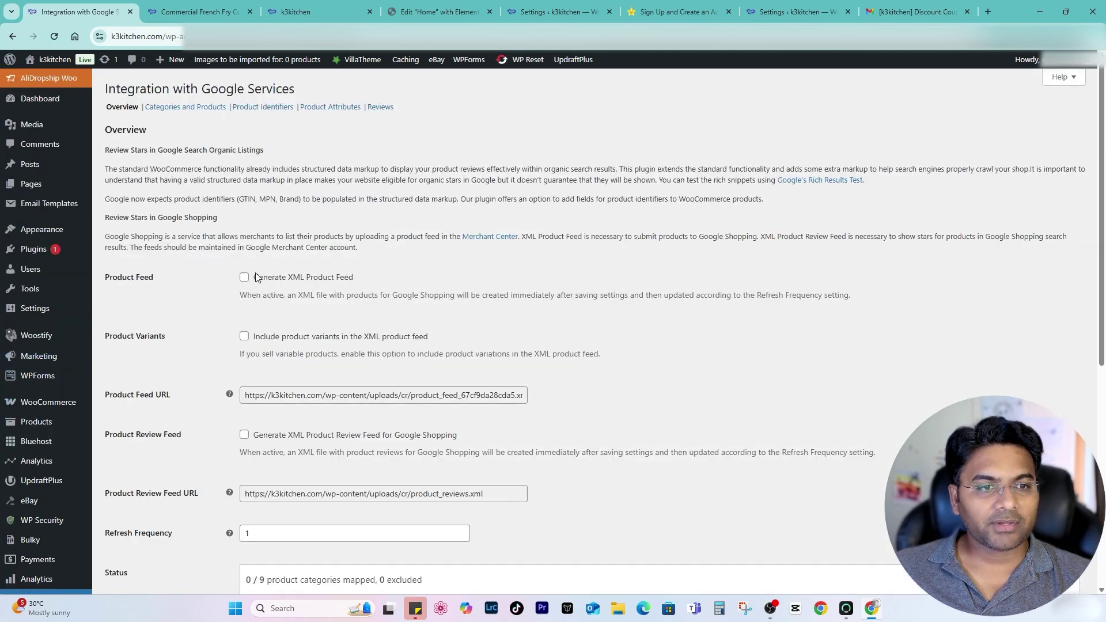
Enable Generate XML Product Feed for Google Shopping.
left_click(310, 280)
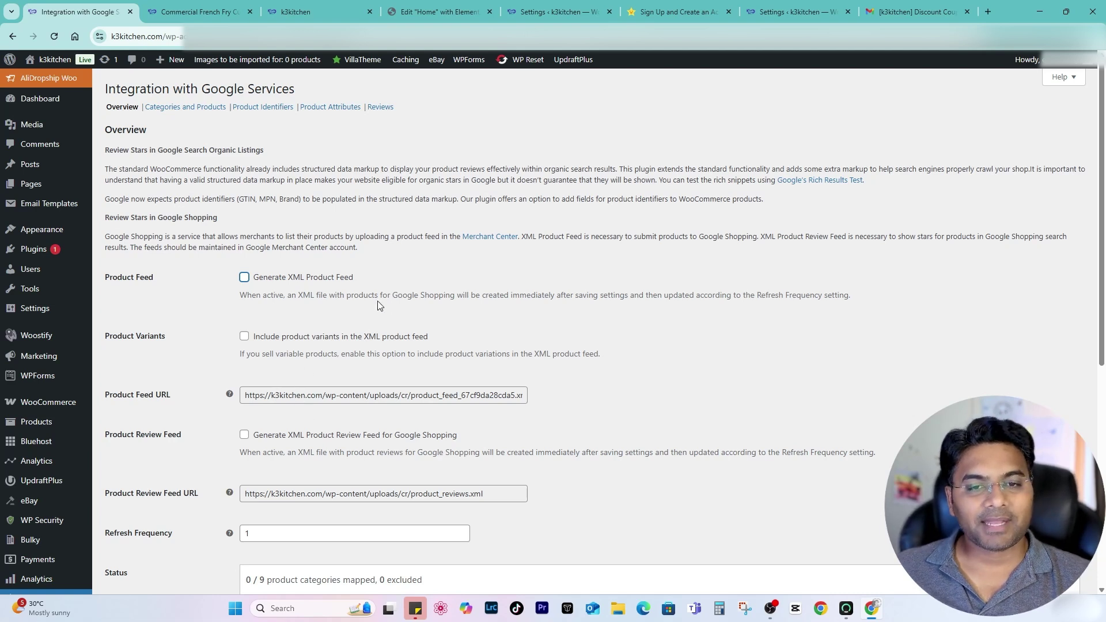
left_click_drag(427, 294, 630, 295)
left_click(756, 292)
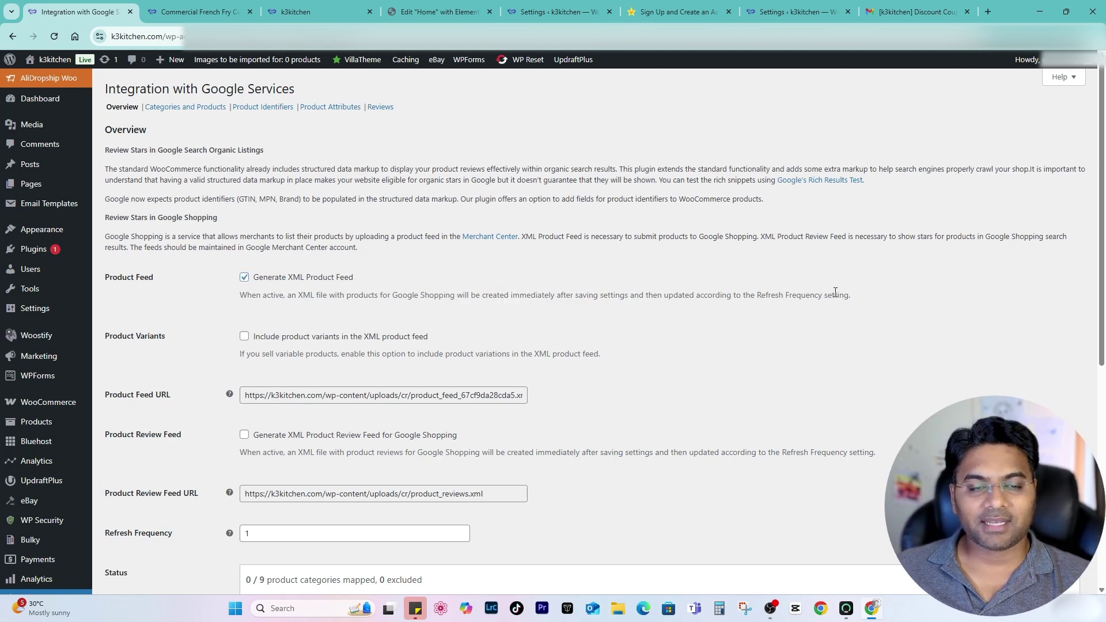
left_click_drag(297, 295, 374, 296)
left_click(400, 295)
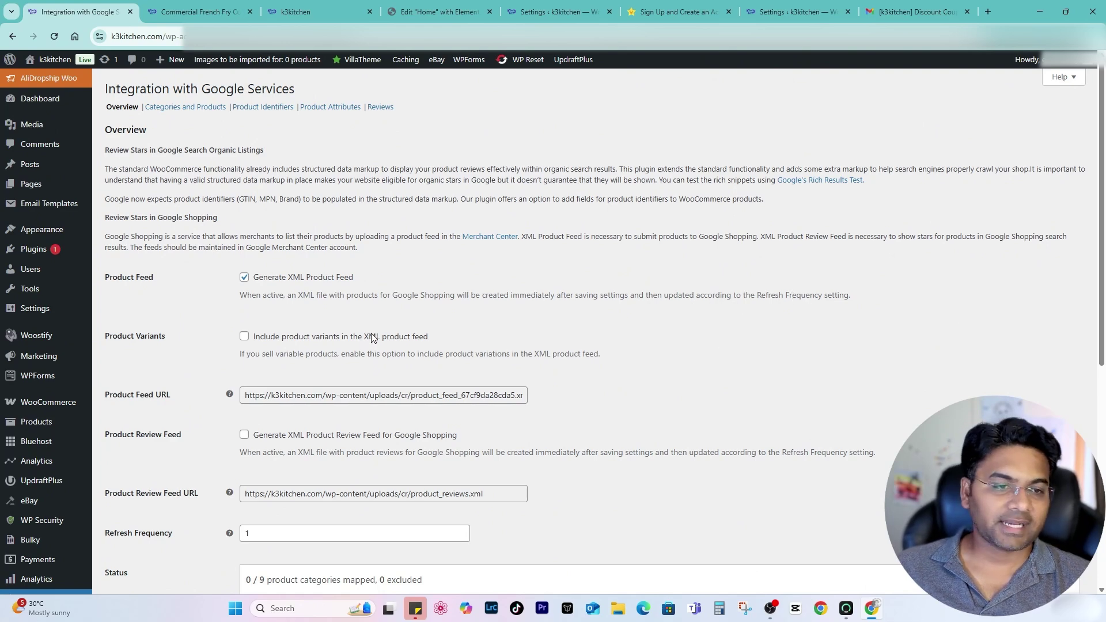
Leave product variants excluded from the feed and check the product feed URL.
scroll(248, 222, "down", 2)
left_click(245, 222)
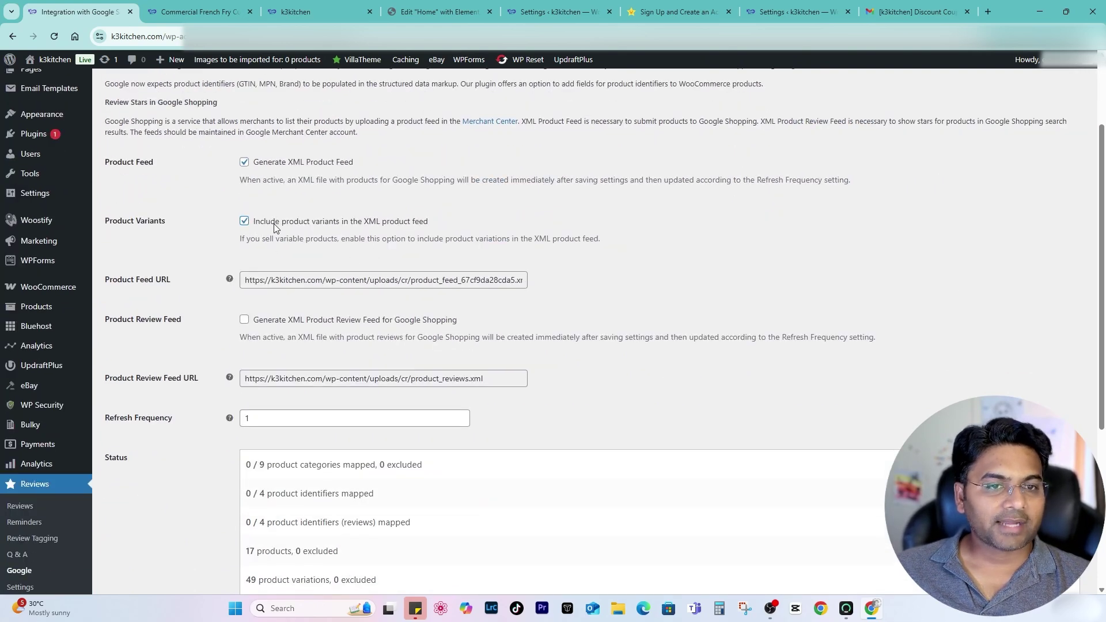
left_click_drag(275, 228, 428, 224)
scroll(429, 265, "down", 2)
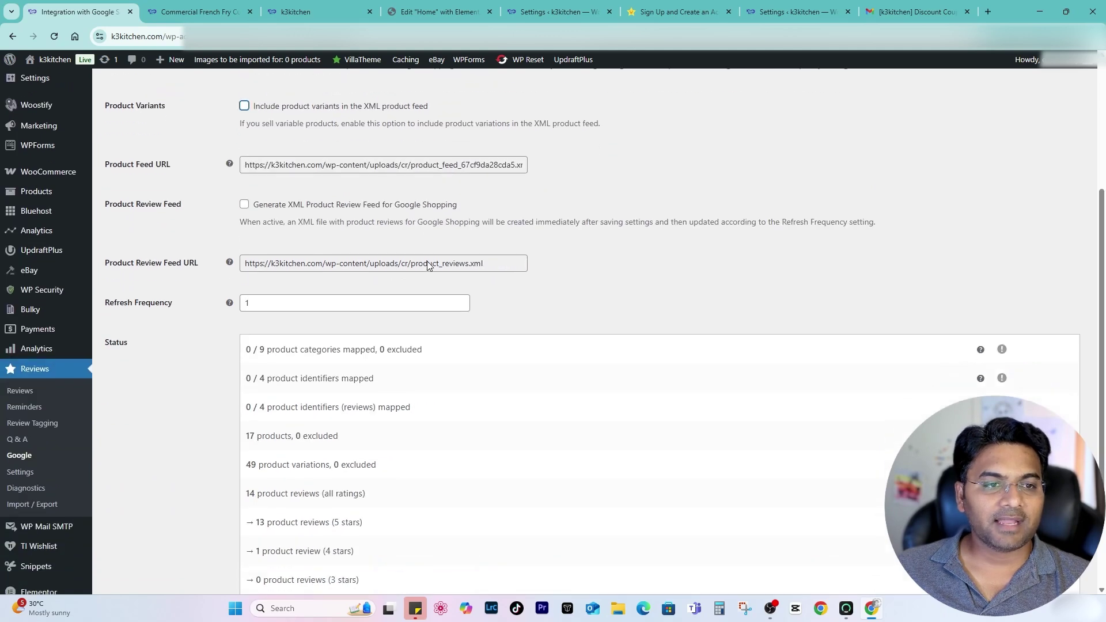
double_click(289, 164)
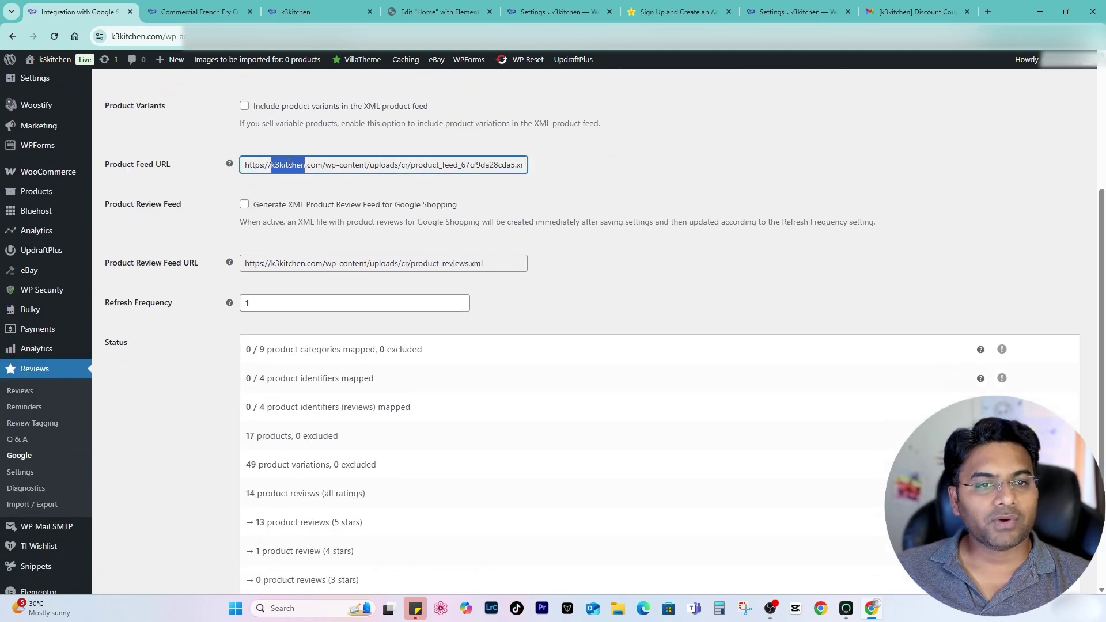
key("ctrl+a")
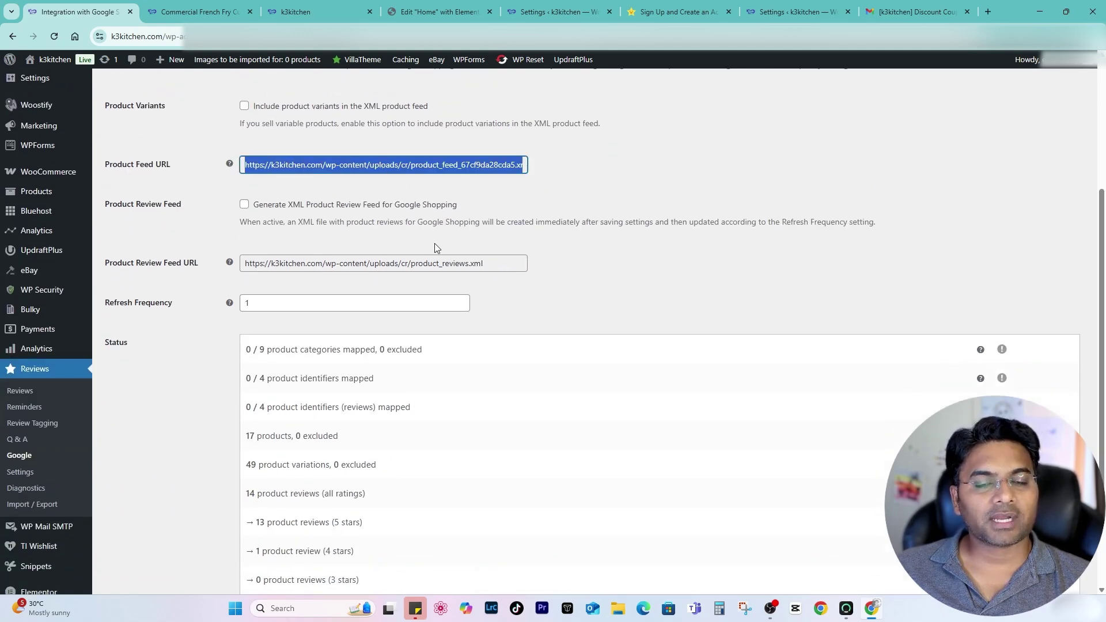
scroll(452, 166, "up", 3)
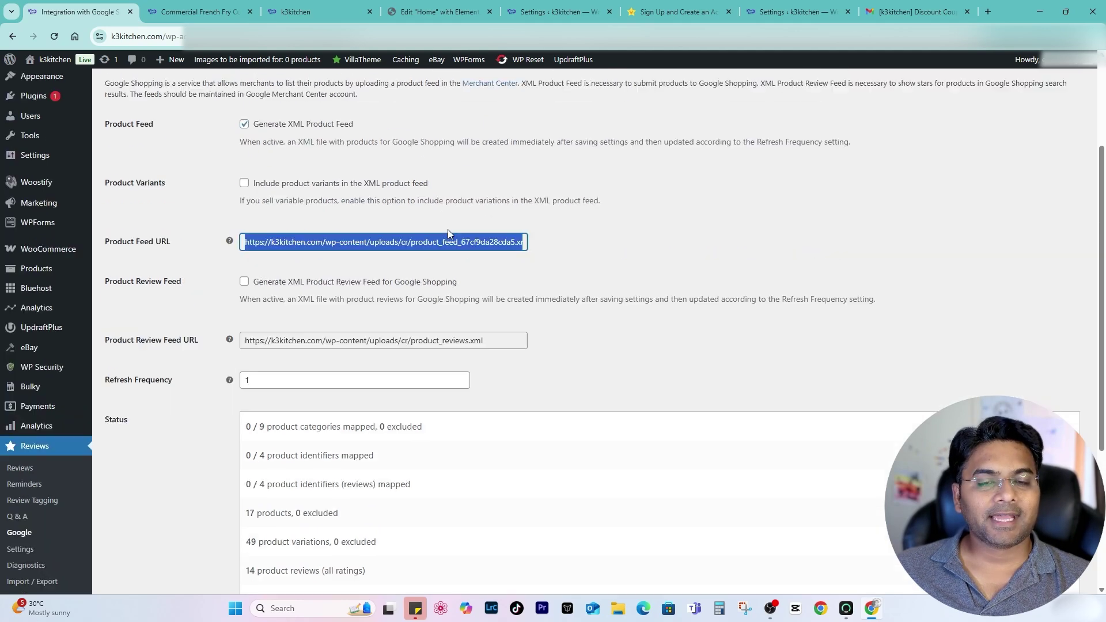
scroll(412, 320, "down", 3)
left_click(130, 205)
Enable Generate XML Product Review Feed for Google Shopping.
left_click_drag(130, 204, 284, 208)
left_click(274, 207)
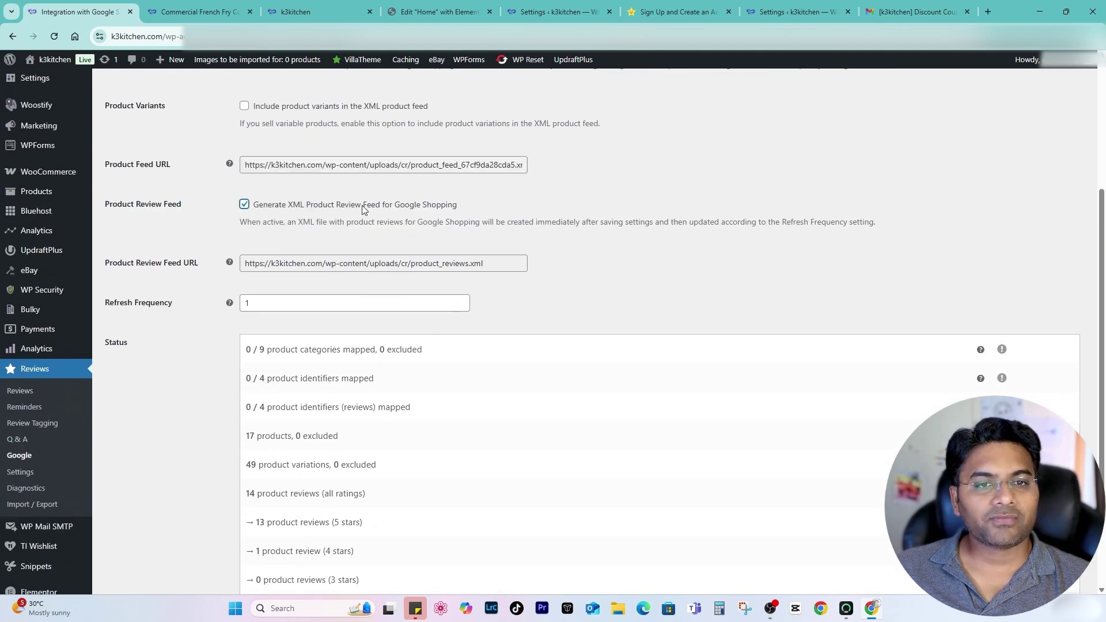
left_click_drag(458, 206, 395, 208)
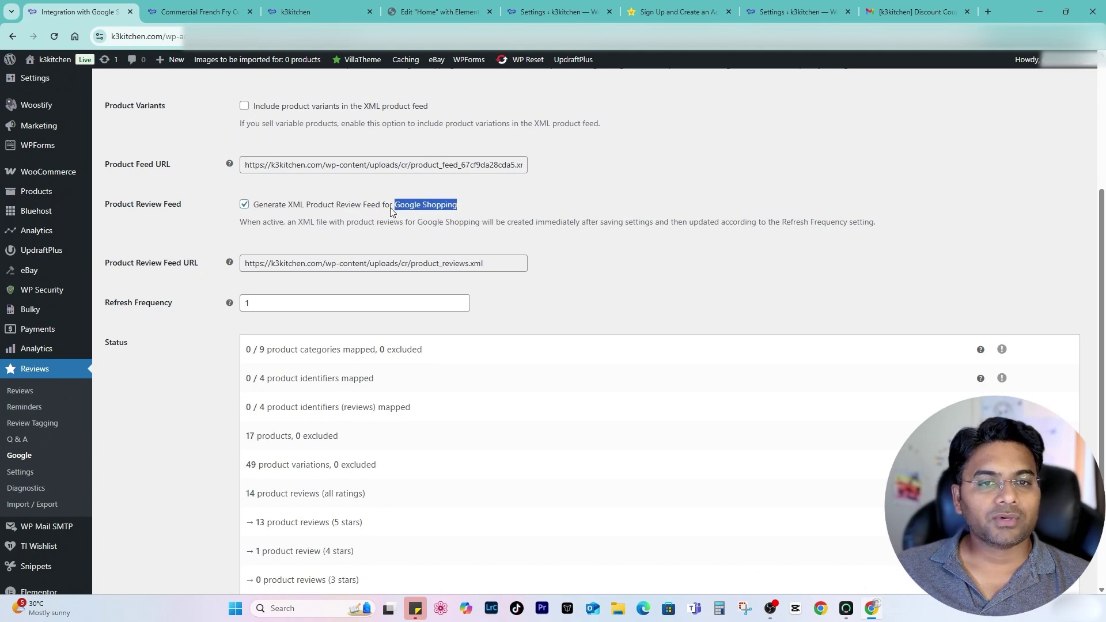
left_click(303, 221)
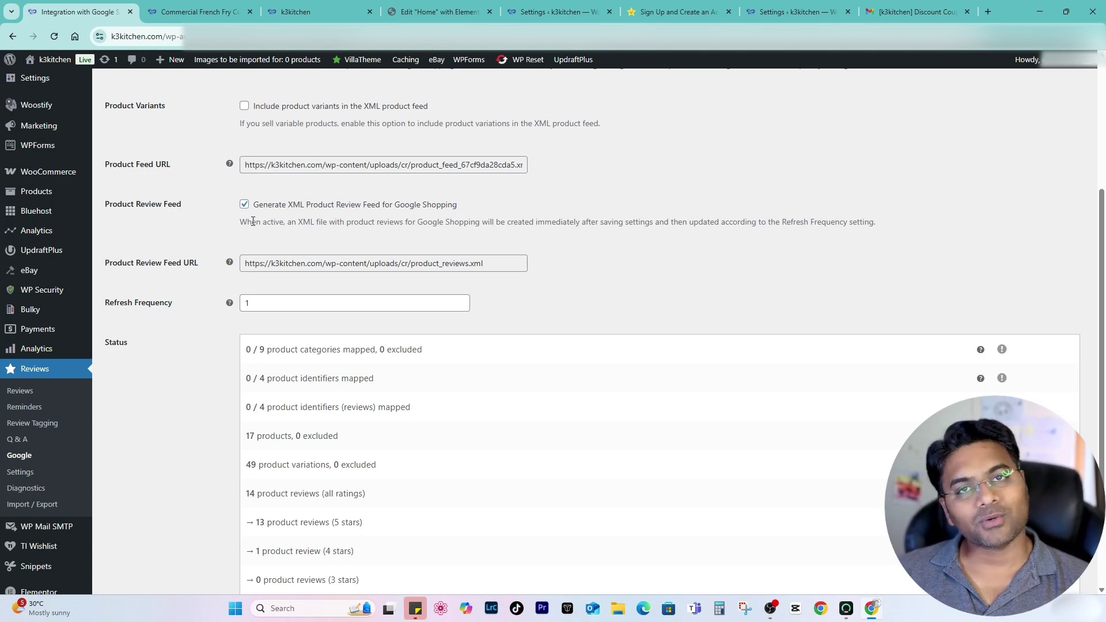
Keep the feed Refresh Frequency at 1 day and save the Google settings.
scroll(227, 270, "down", 1)
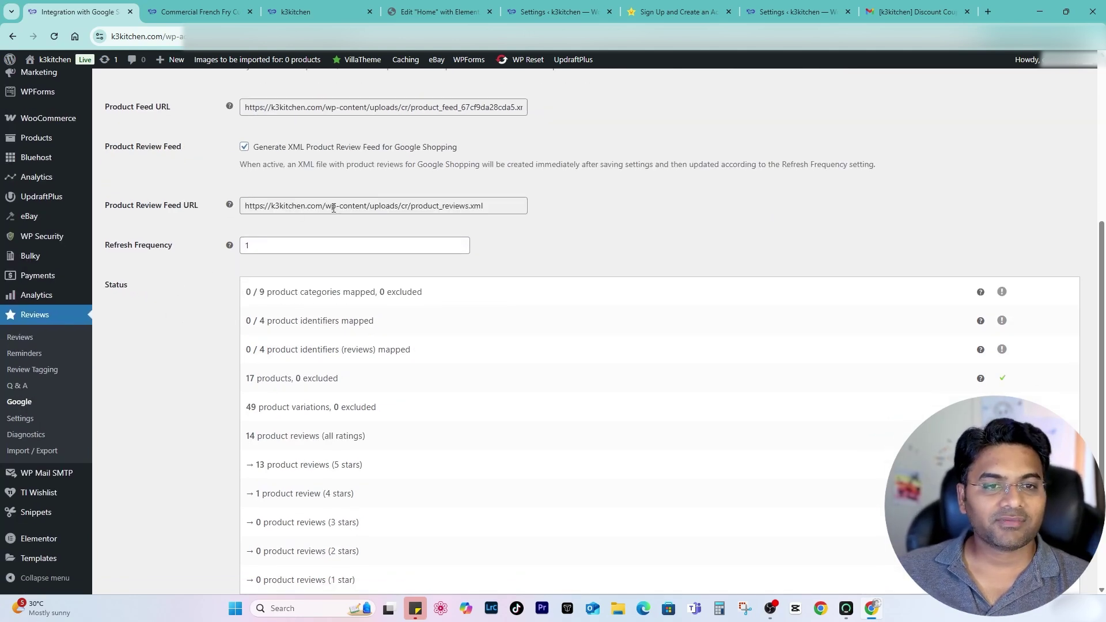
scroll(348, 208, "down", 2)
left_click(246, 139)
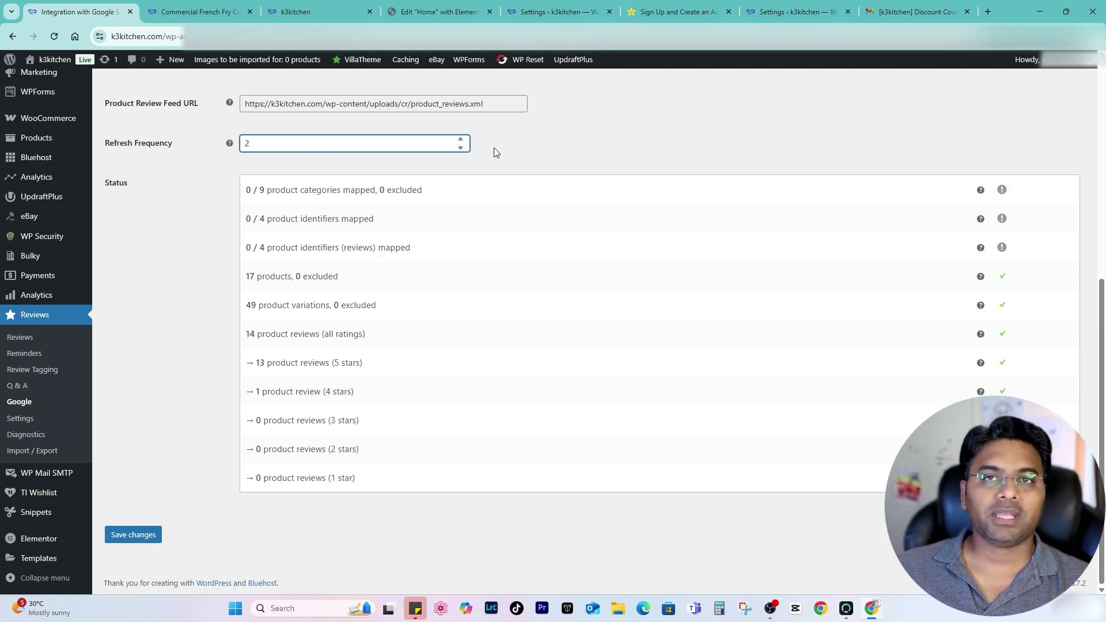
left_click(229, 144)
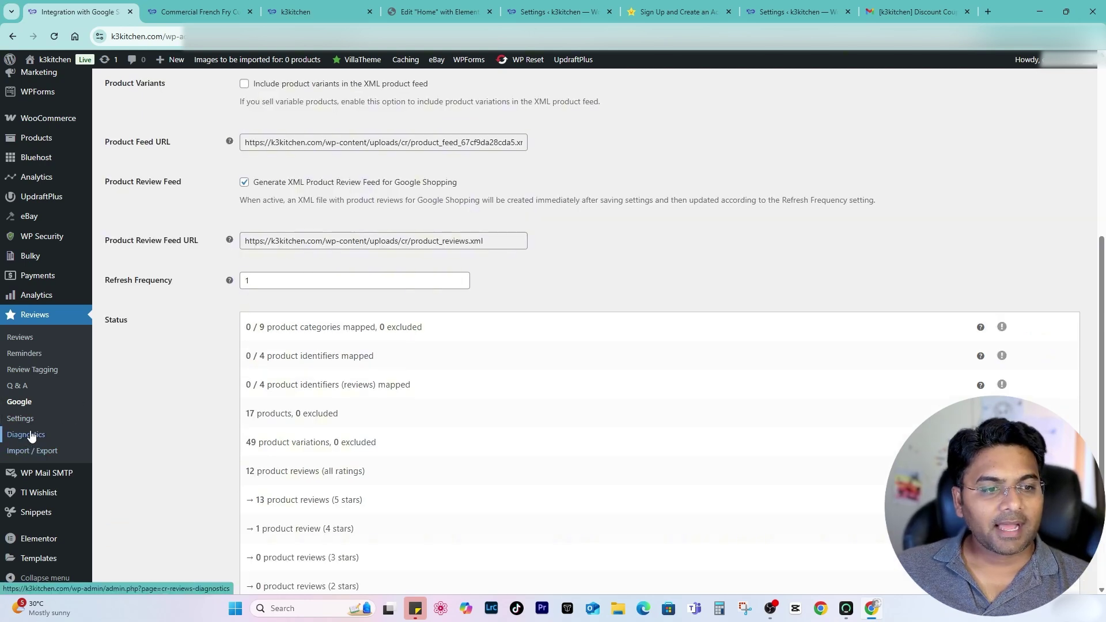
left_click(40, 420)
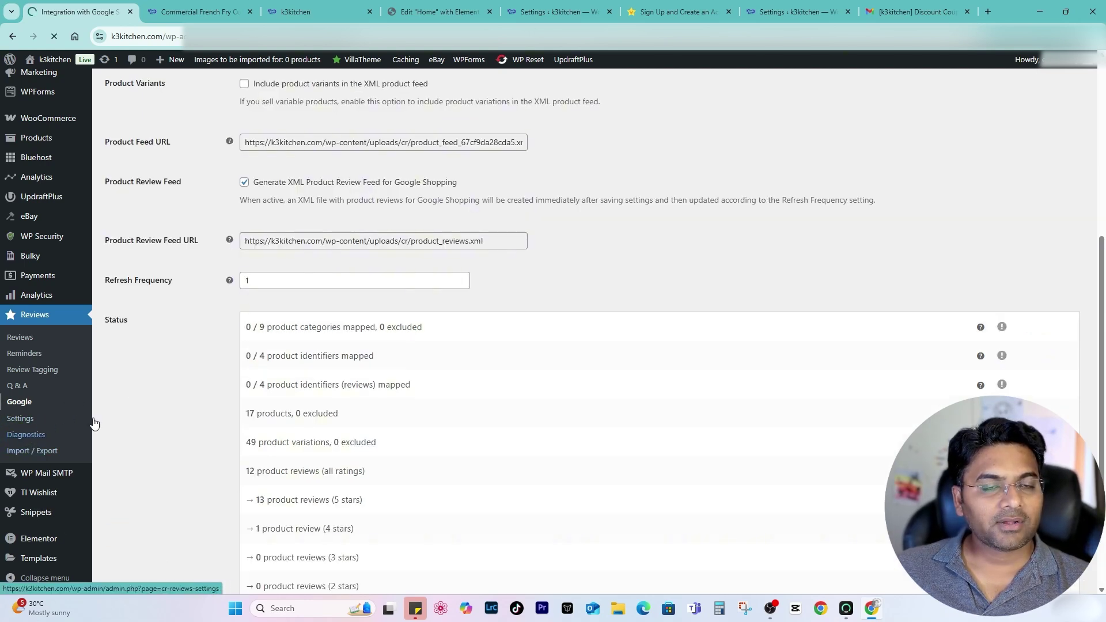
Check the Customer Reviews diagnostics report (WP 6.7.2, WC 9.7.1), then go to Import / Export.
left_click(47, 435)
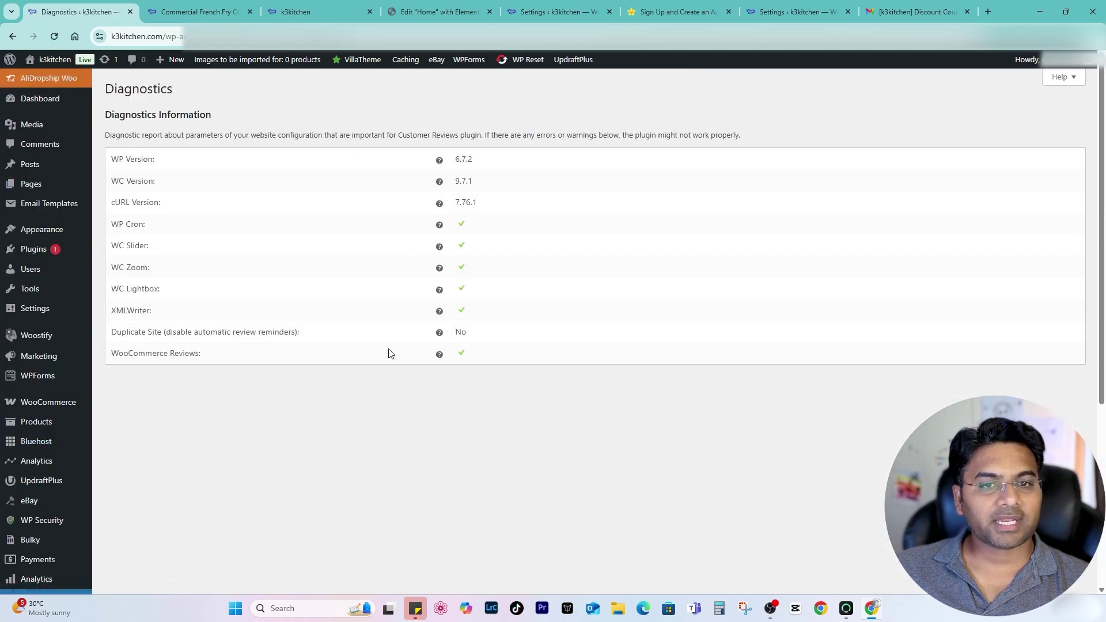
scroll(346, 363, "down", 5)
left_click(33, 450)
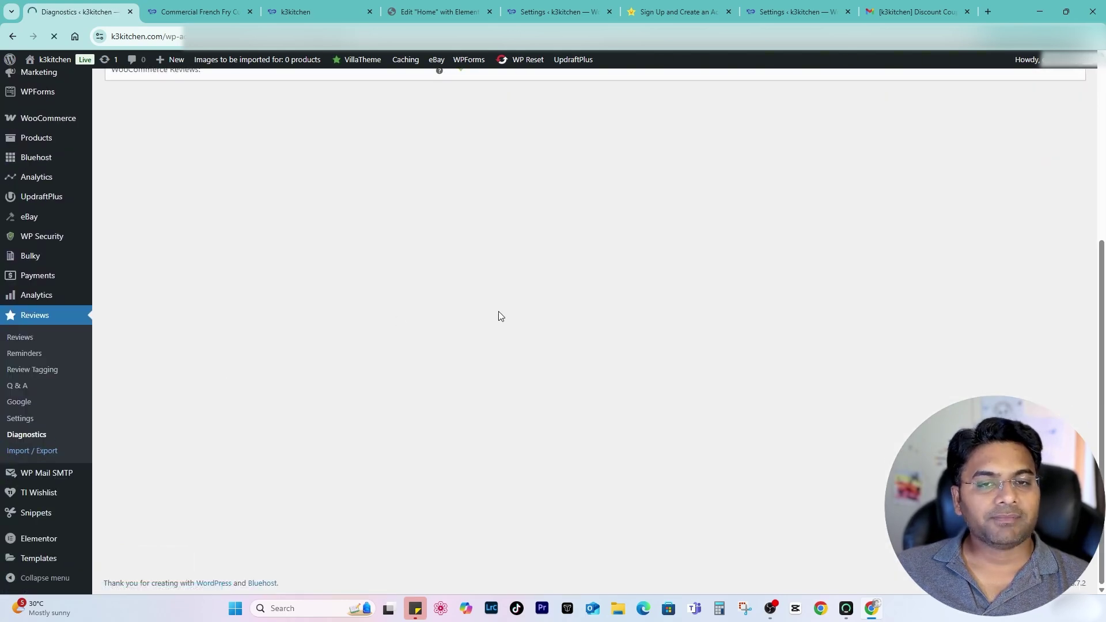